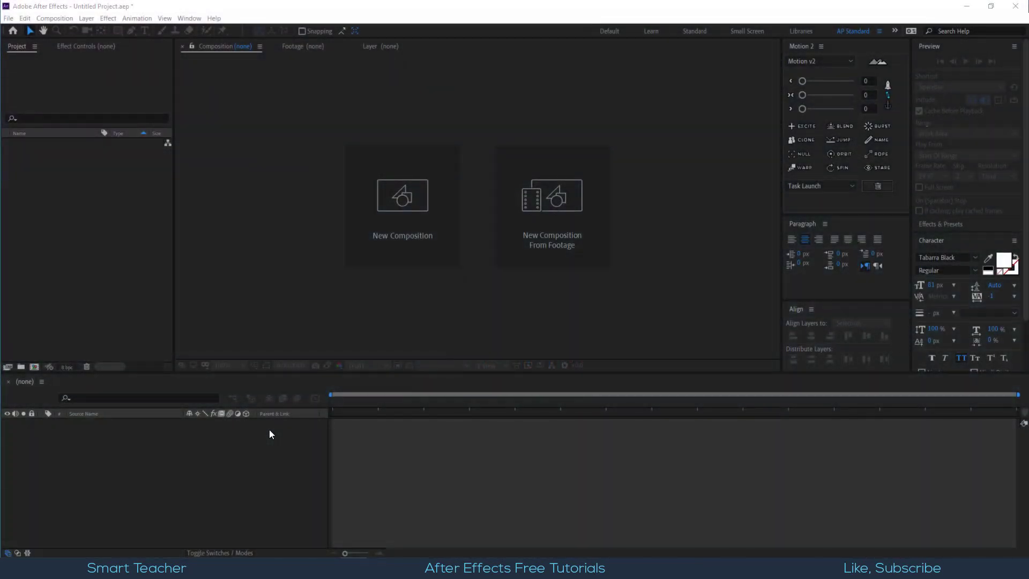
- Start a new 1920x1080 composition with its resolution set to Full
left_click(372, 244)
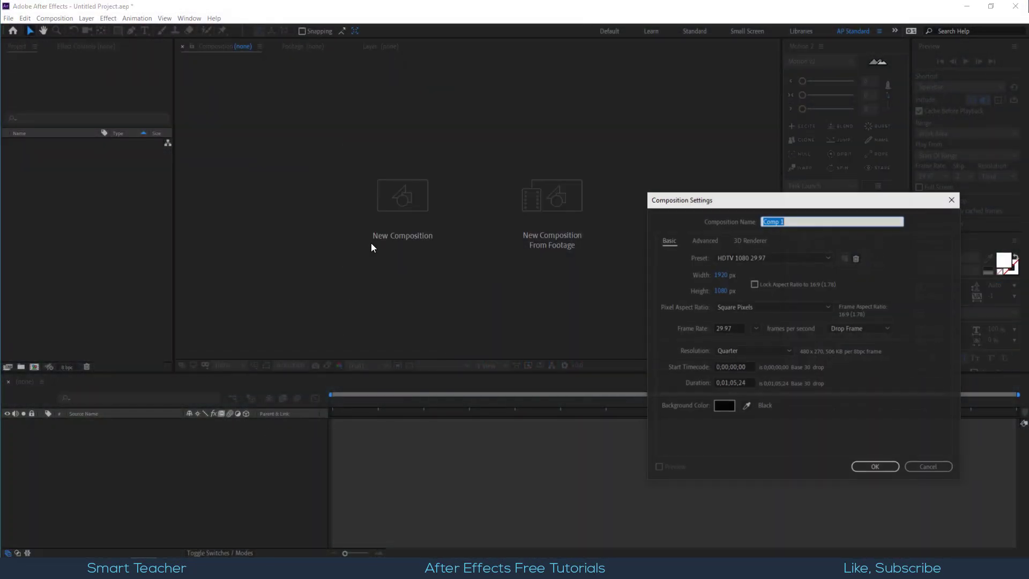
left_click_drag(734, 202, 459, 99)
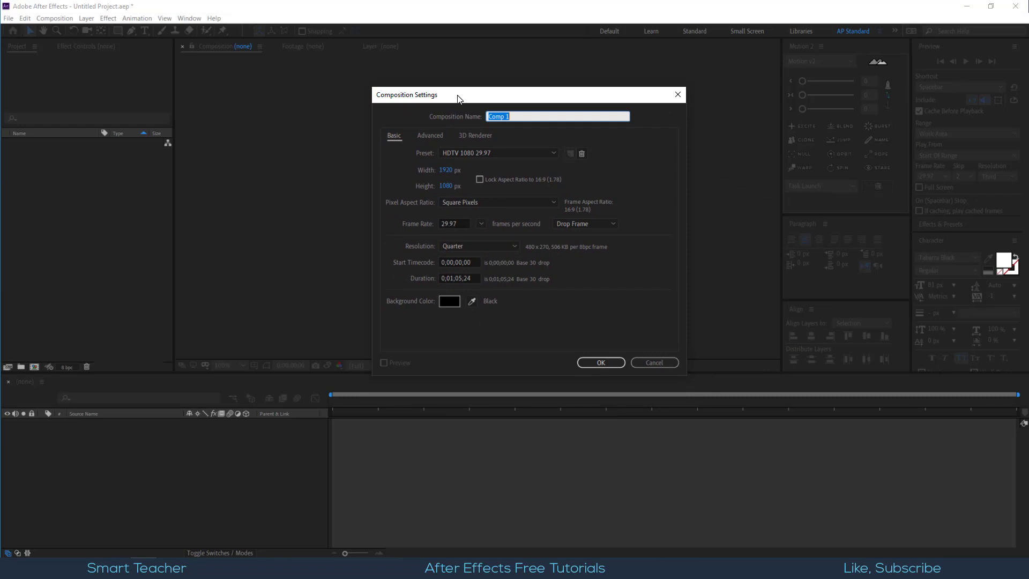
left_click(446, 170)
left_click(447, 186)
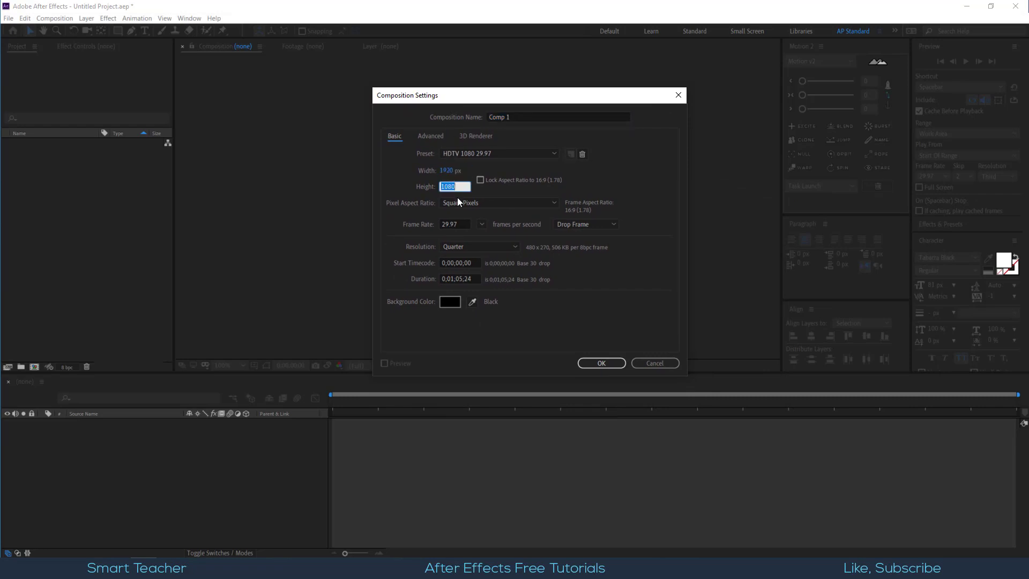
left_click(483, 245)
left_click(485, 259)
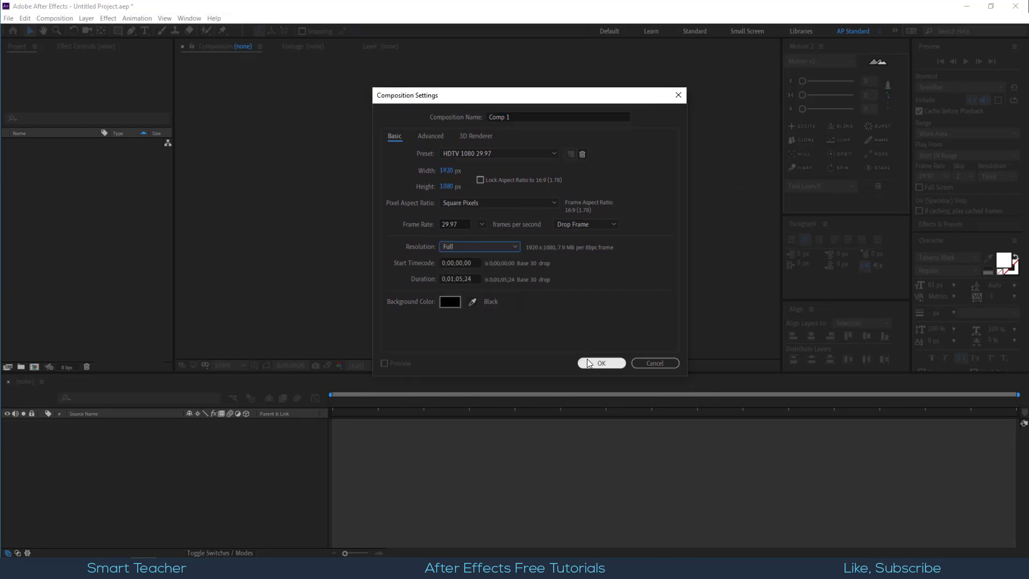
- Set the composition duration to 0;00;10;00 and create it
left_click(451, 279)
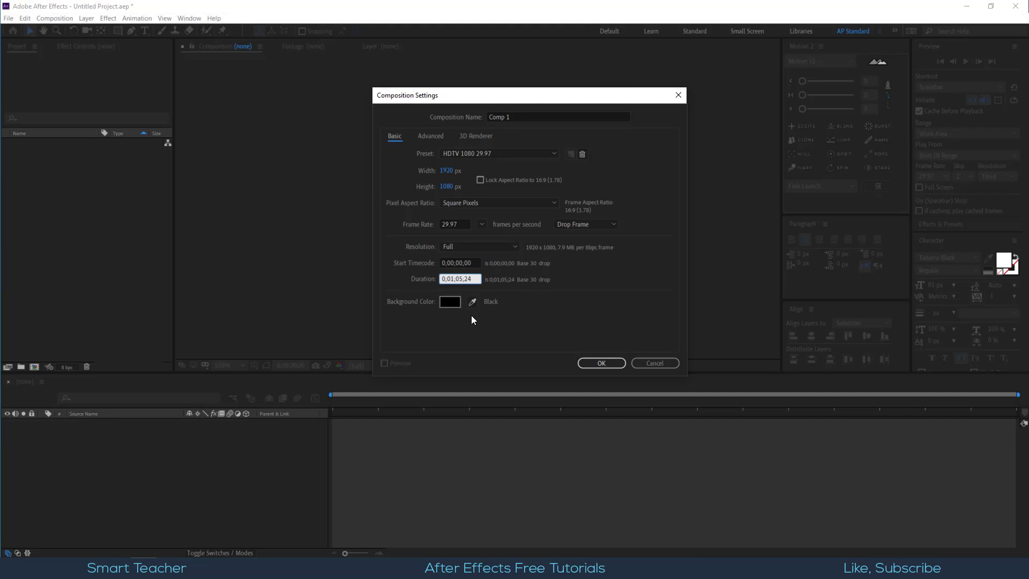
key("BackSpace")
type("0")
key("shift+Right")
key("shift+Right")
type("10")
key("shift+End")
type("00")
key("Return")
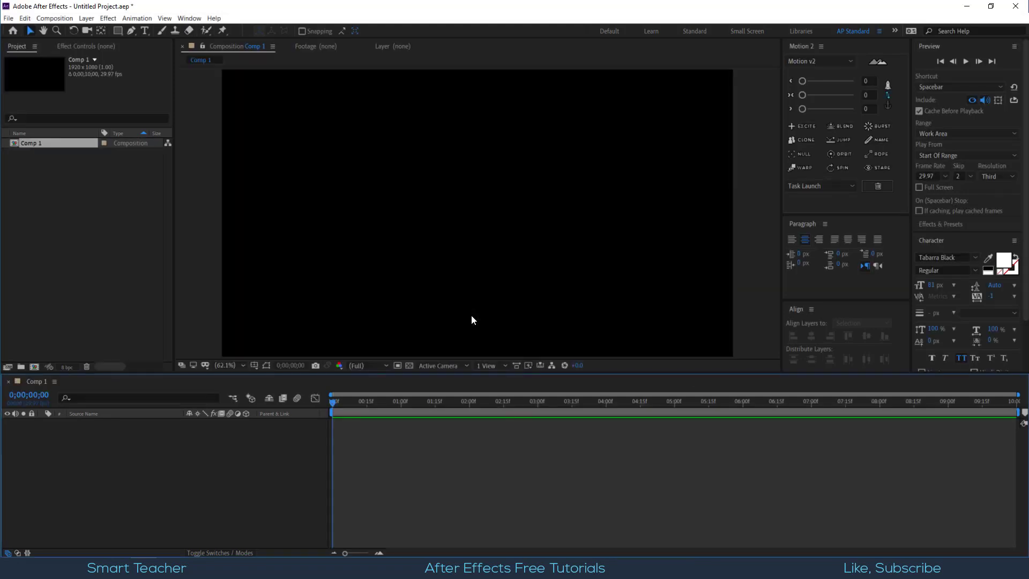
- Show the title/action safe guides and rename the composition to Text
key("apostrophe")
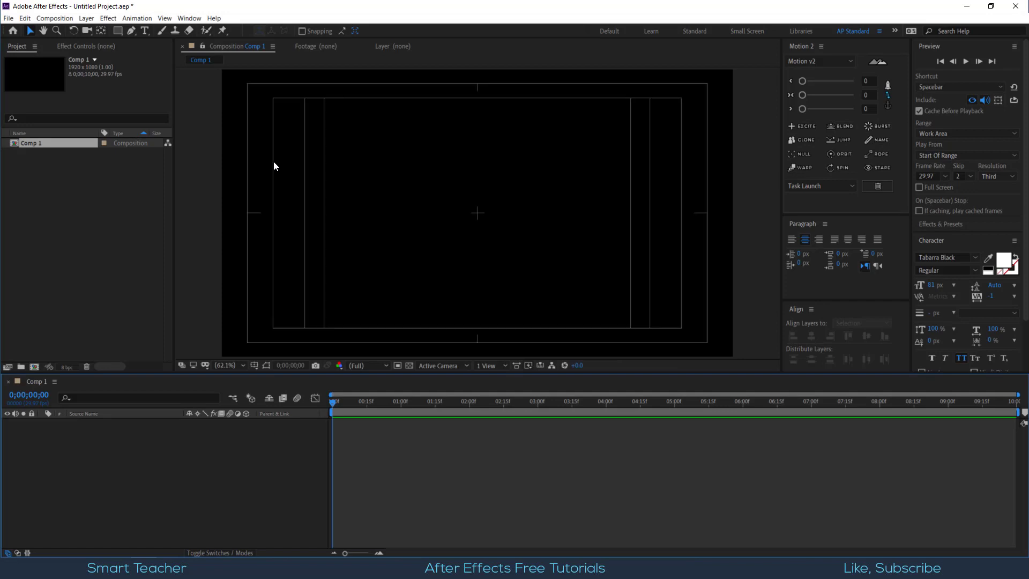
key("ctrl+k")
type("Text")
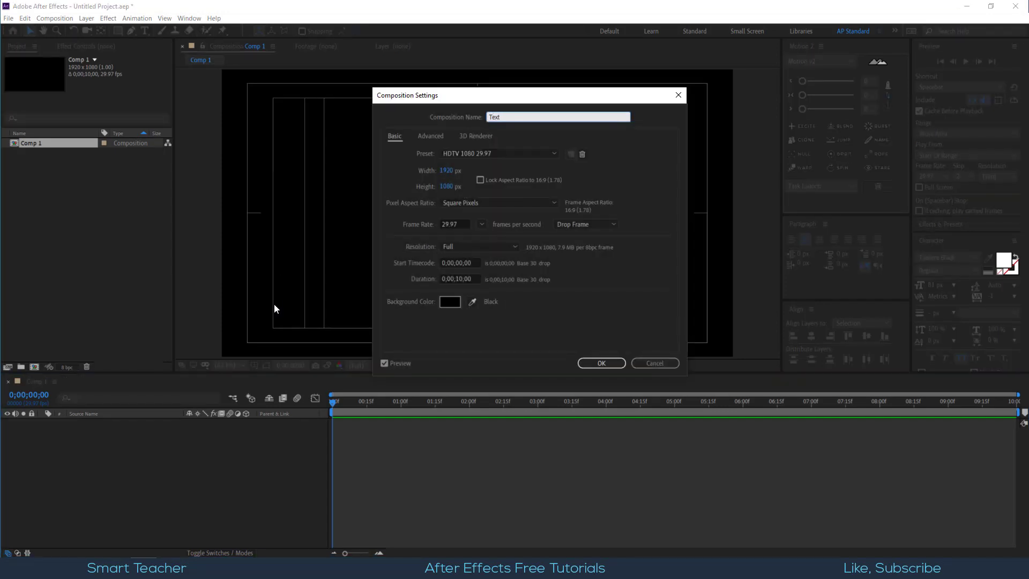
key("Return")
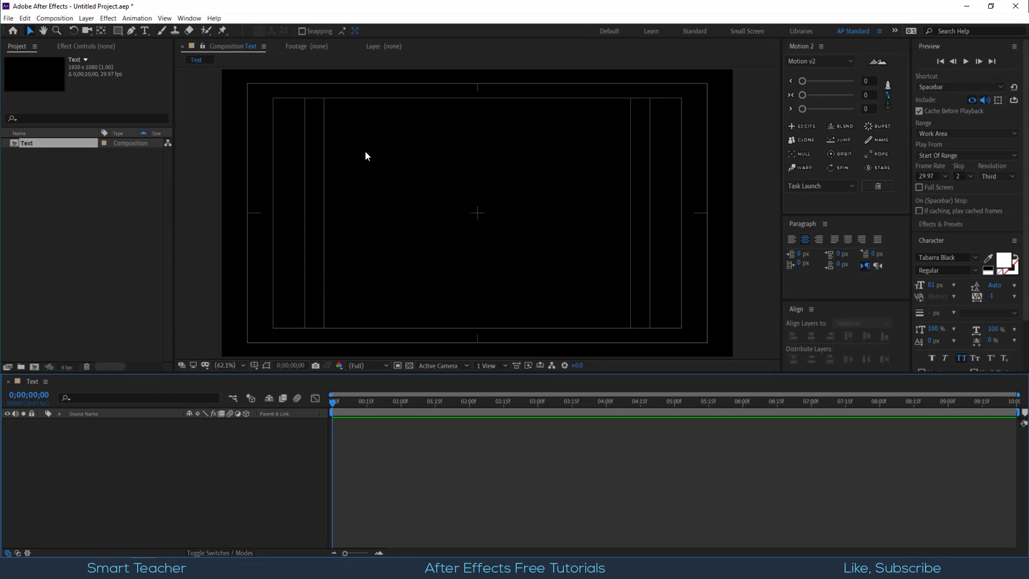
- Type MOTION and centre it horizontally and vertically in the frame
left_click(145, 30)
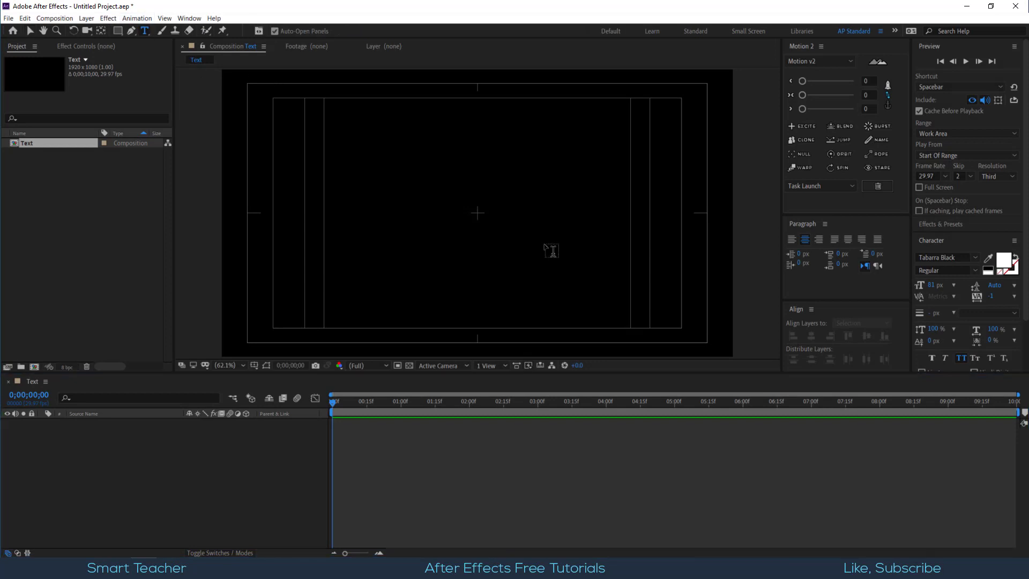
left_click(486, 220)
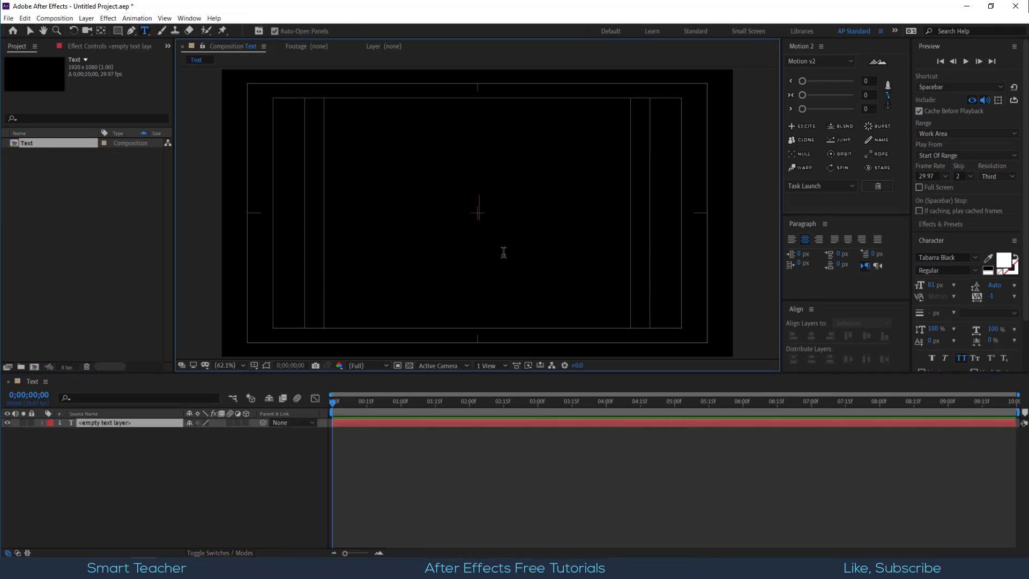
type("M")
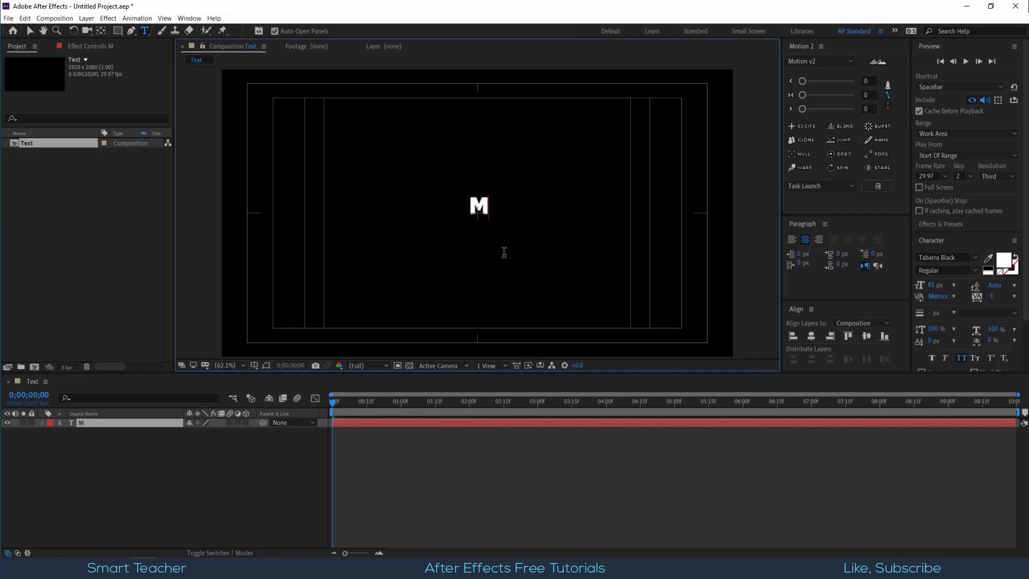
type("OTION")
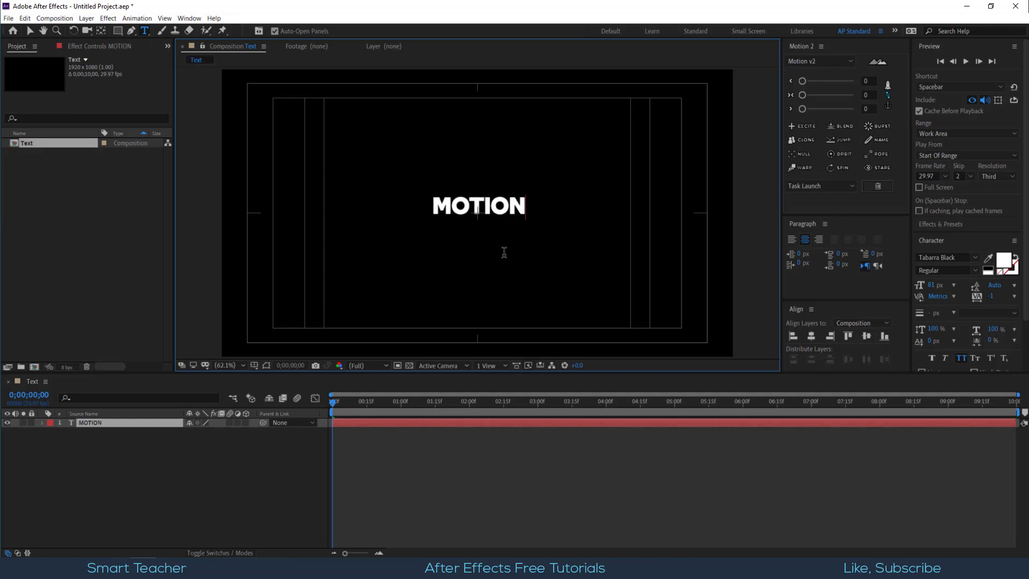
key("KP_Enter")
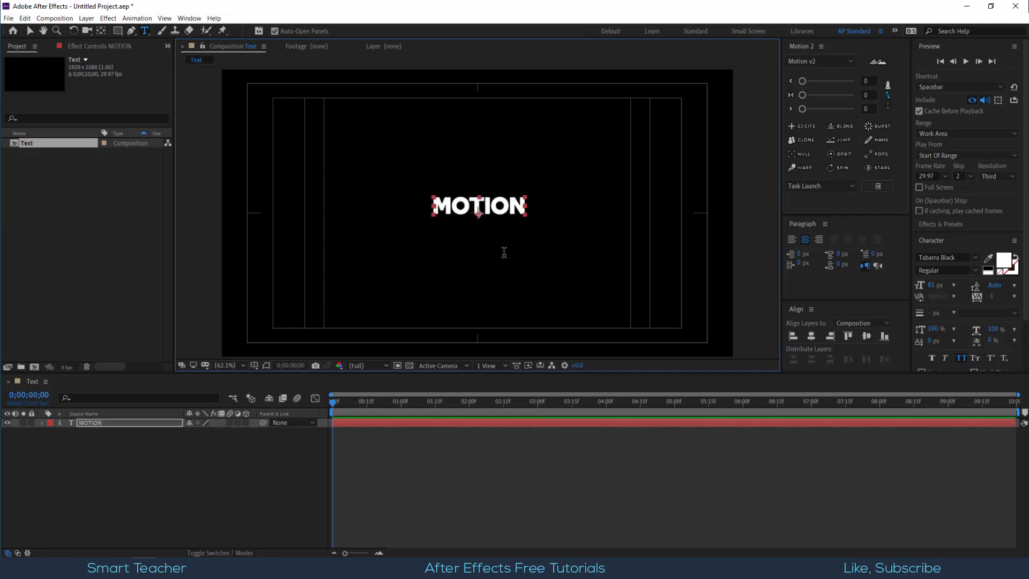
left_click(813, 337)
left_click(865, 335)
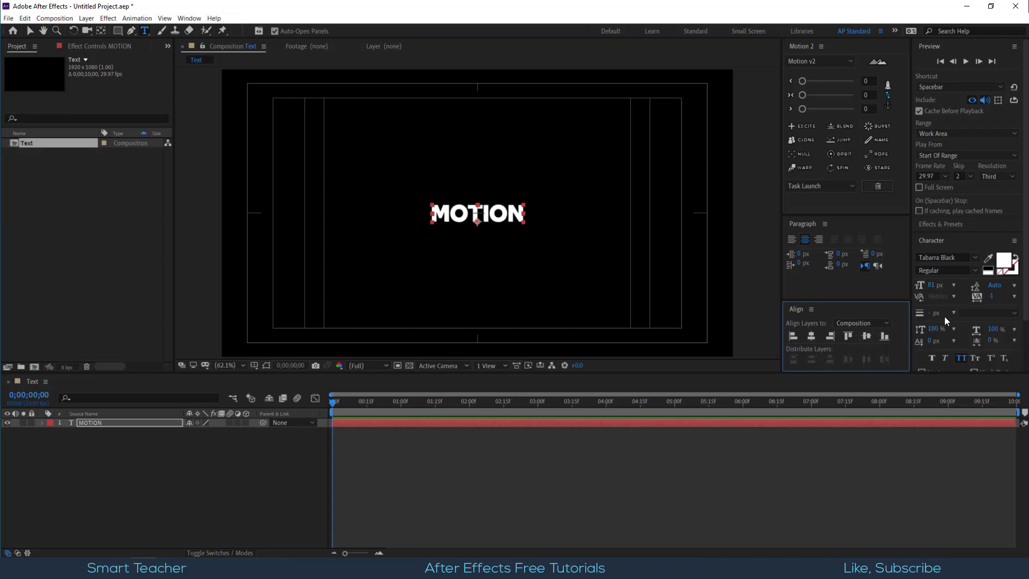
- Widen the MOTION letter tracking to 50
left_click(993, 296)
type("25")
key("Return")
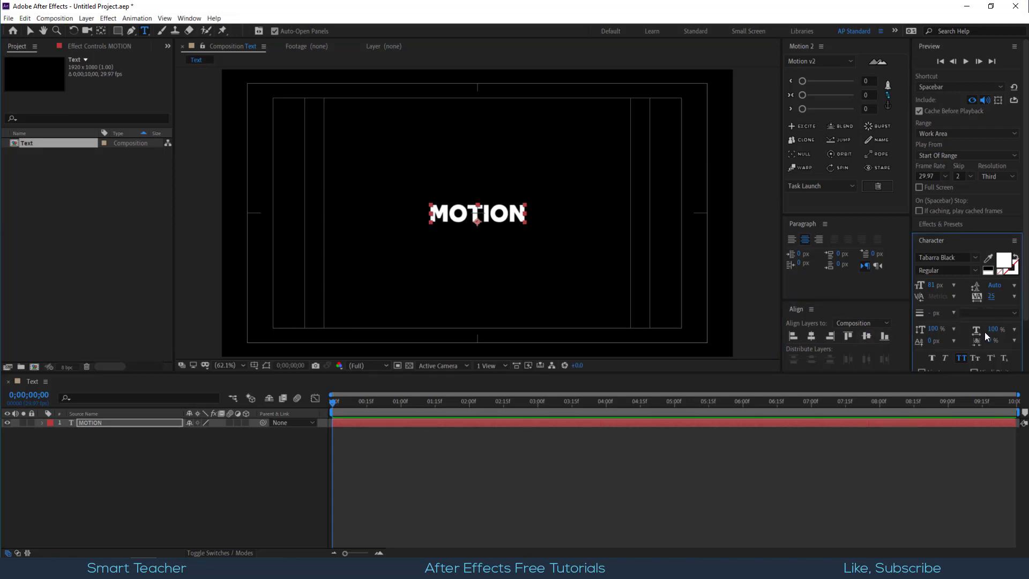
left_click(994, 296)
type("50")
key("Return")
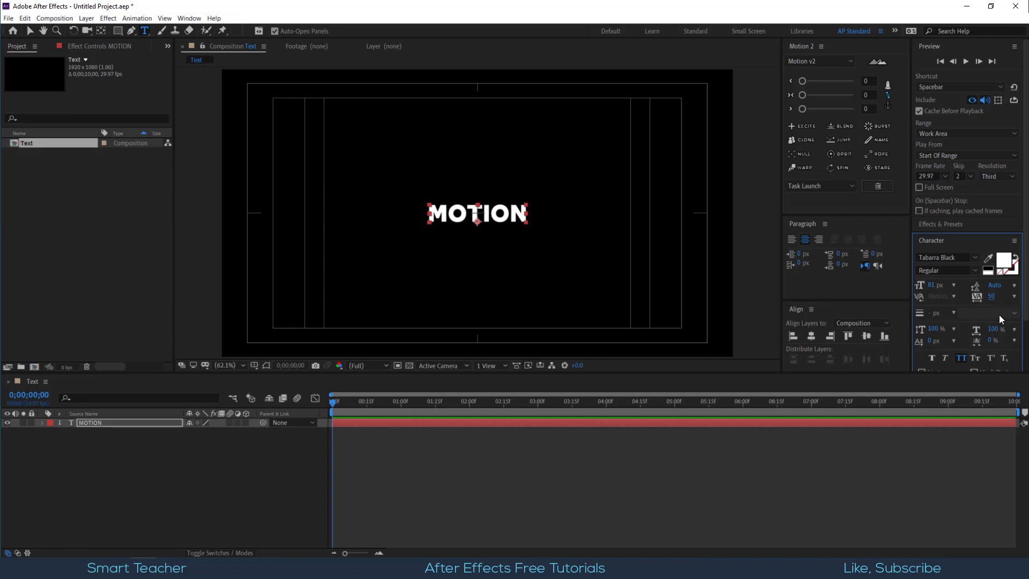
- Set the MOTION font size to 100 px
left_click(173, 442)
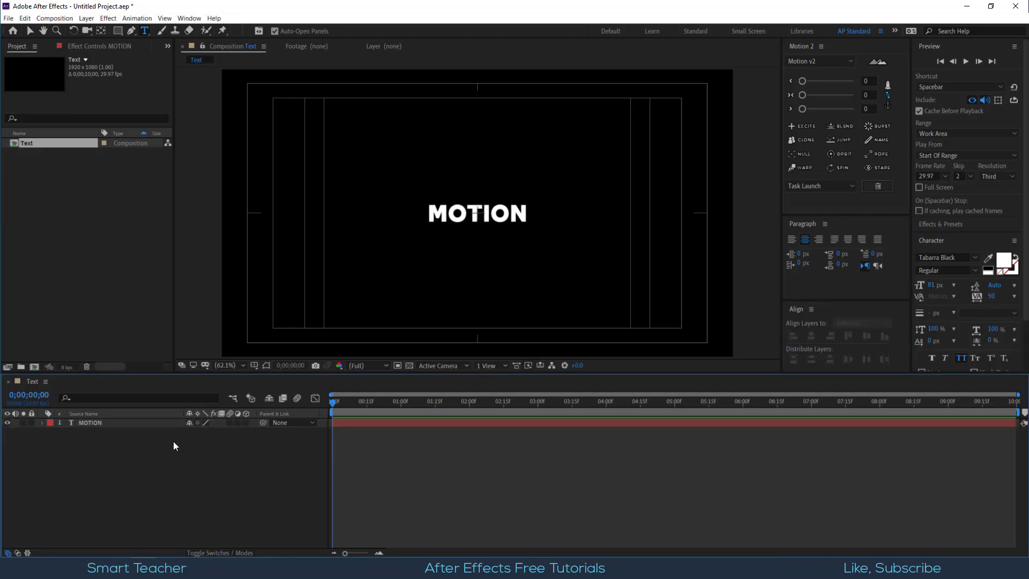
left_click(116, 425)
left_click(930, 287)
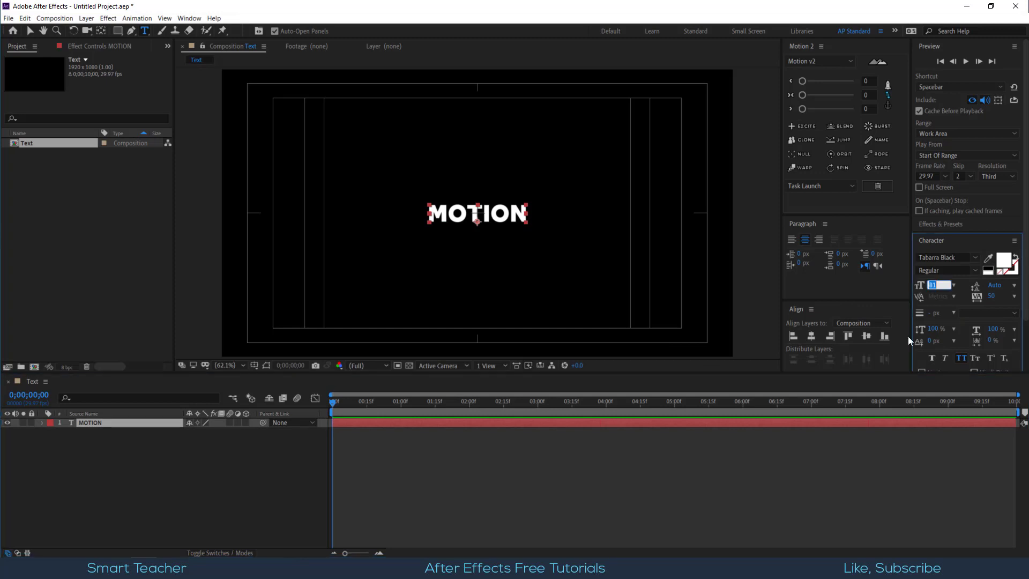
type("100")
key("Return")
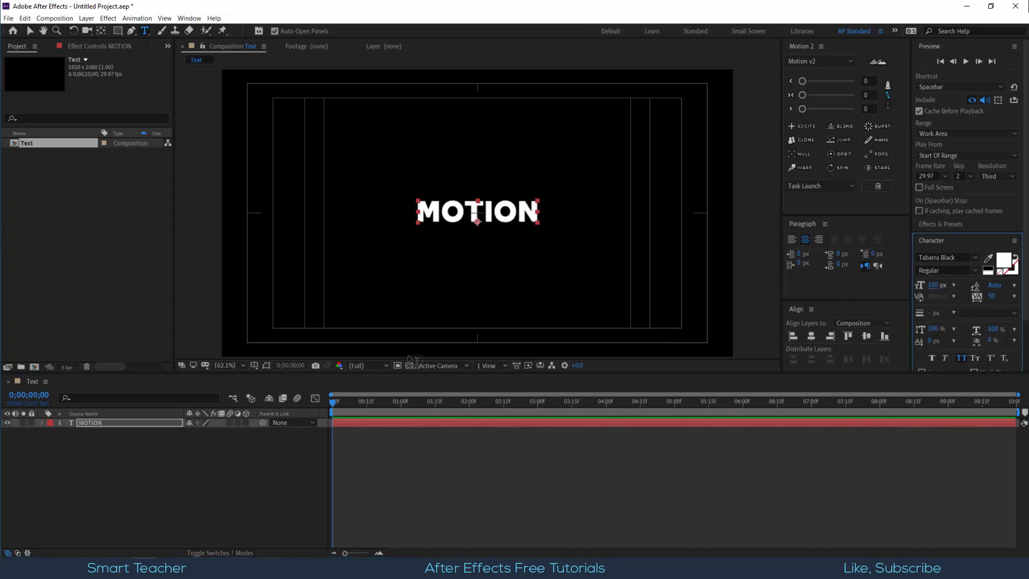
left_click(146, 423)
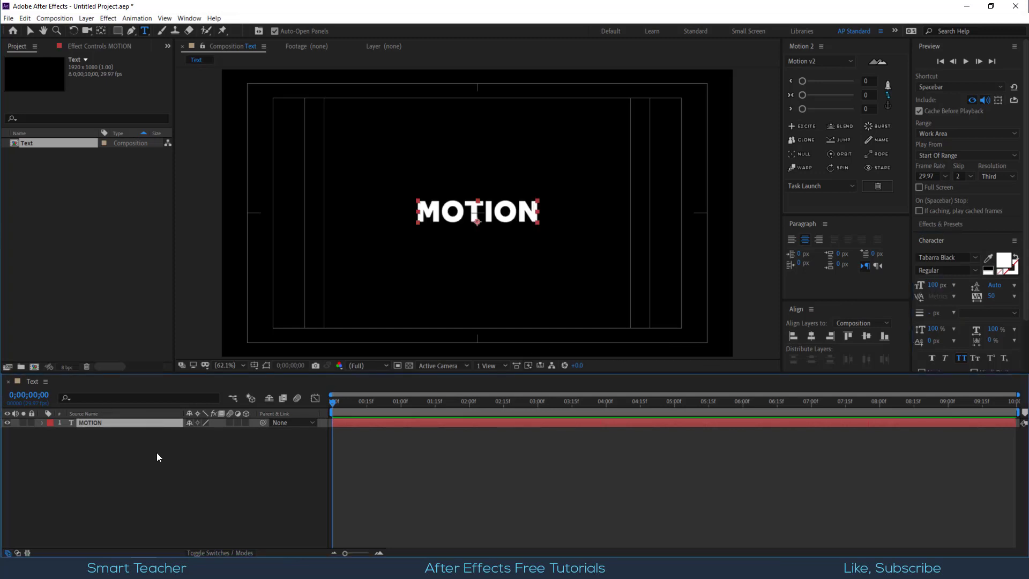
left_click(149, 435)
- Hide the safe guides, convert MOTION to shape outlines, and delete the original text layer
key("apostrophe")
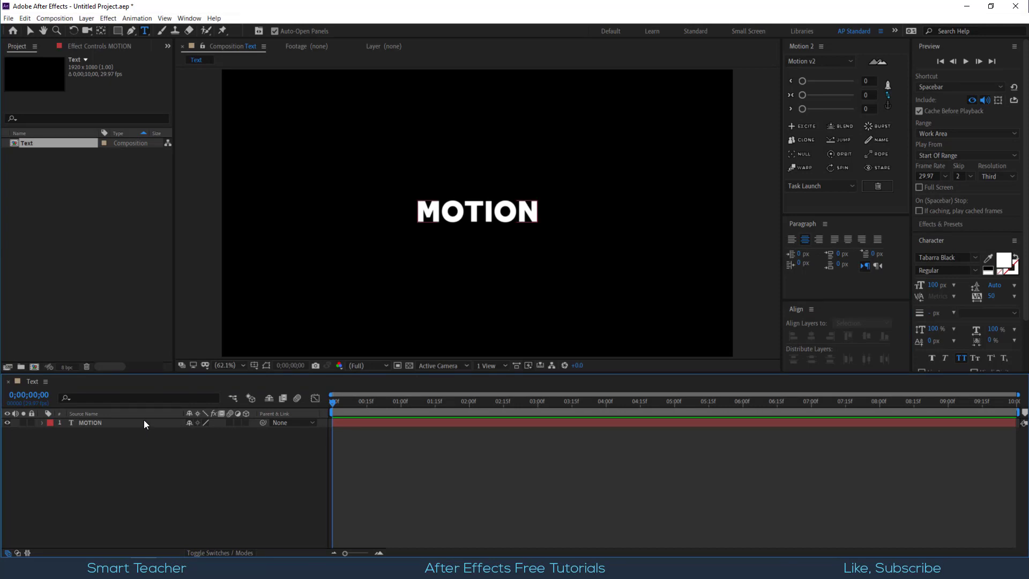
right_click(144, 422)
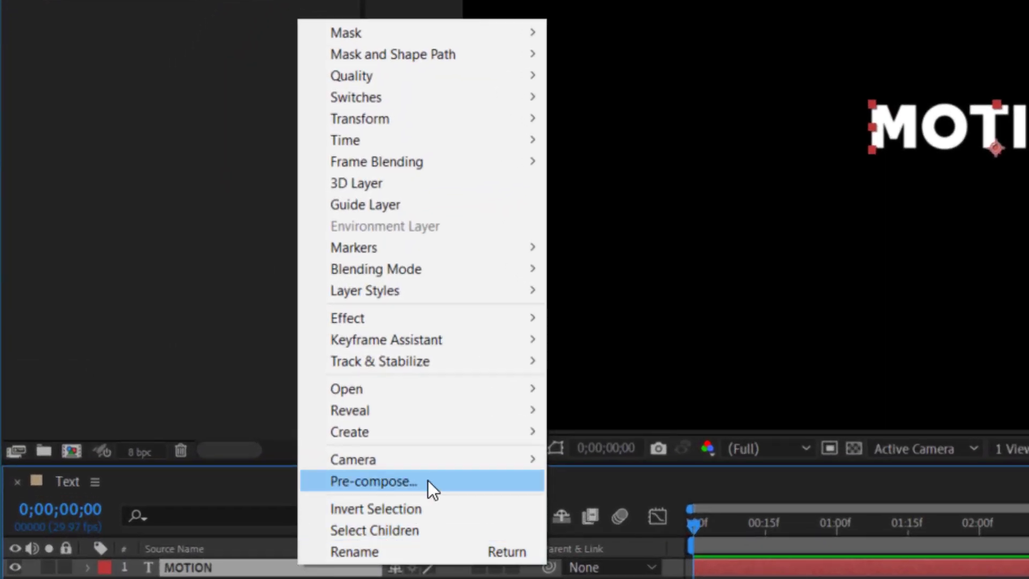
mouse_move(450, 422)
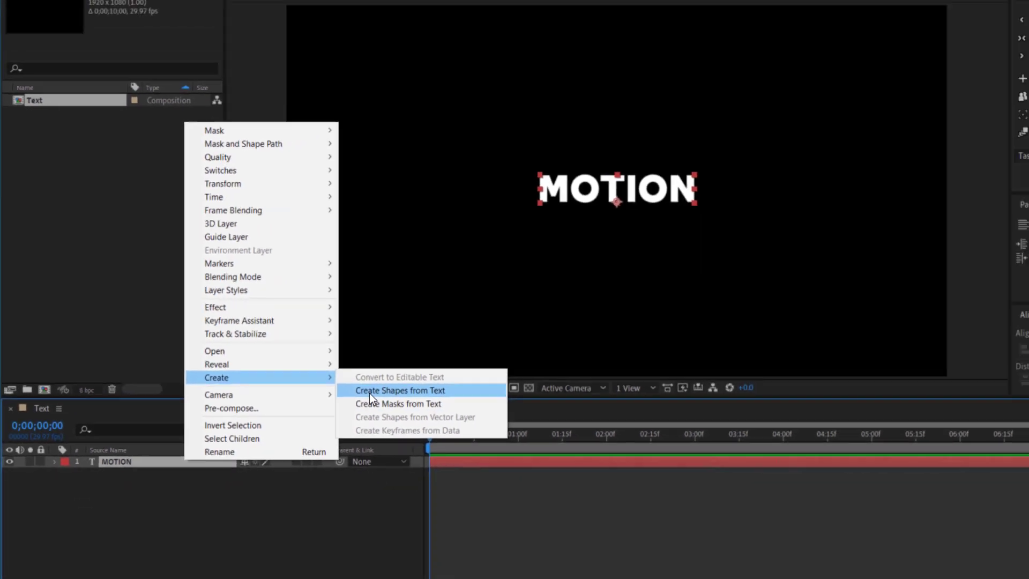
left_click(646, 452)
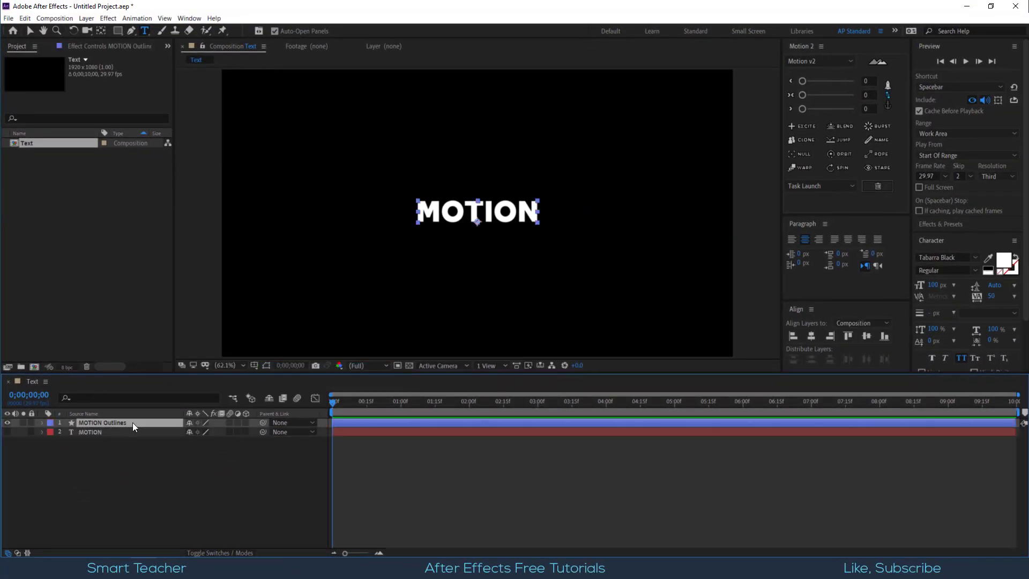
left_click(119, 430)
key("Delete")
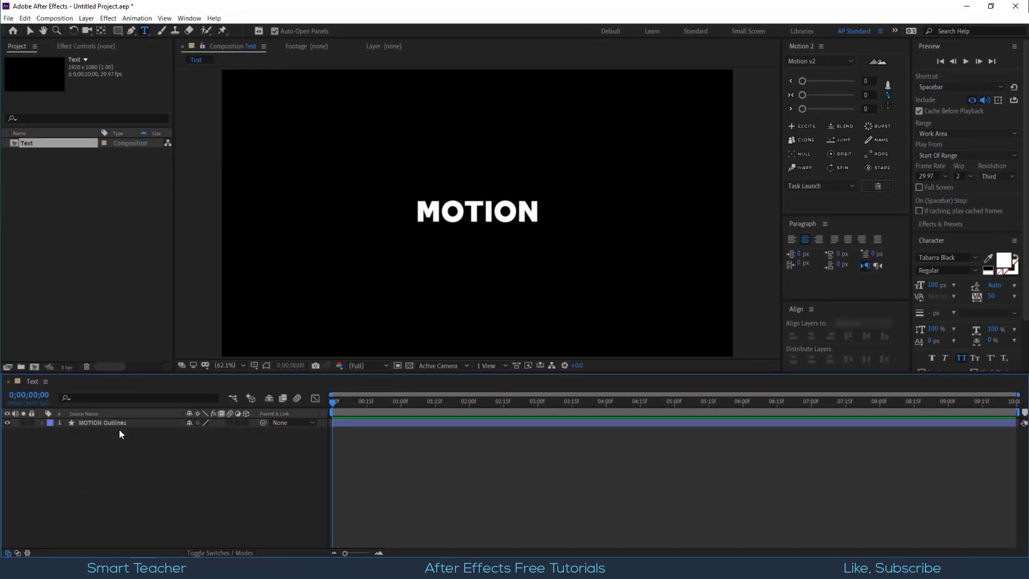
- Run zl_ExplodeShapeLayers.jsxbin on MOTION Outlines to split it into letter layers
left_click(106, 424)
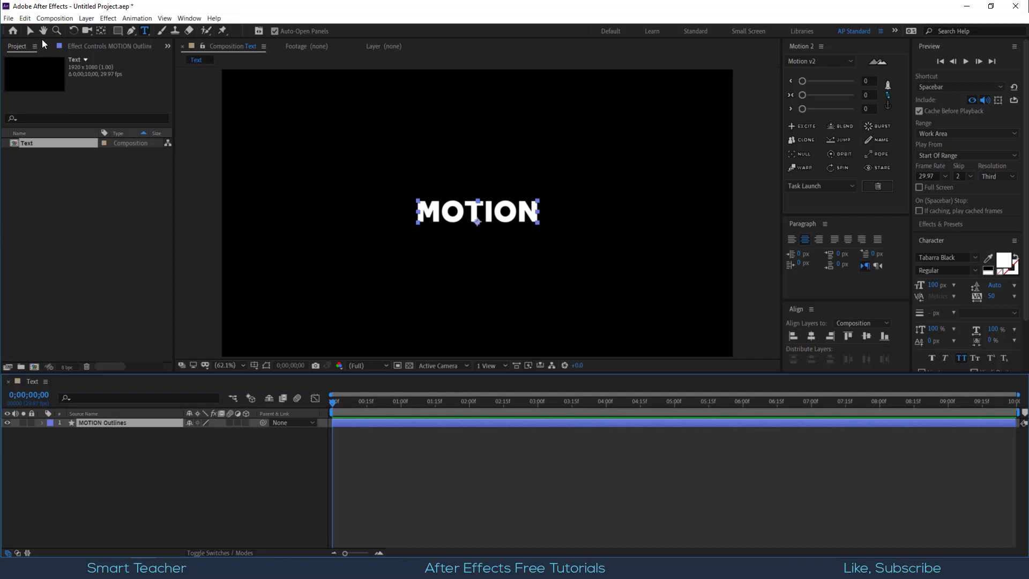
left_click(9, 17)
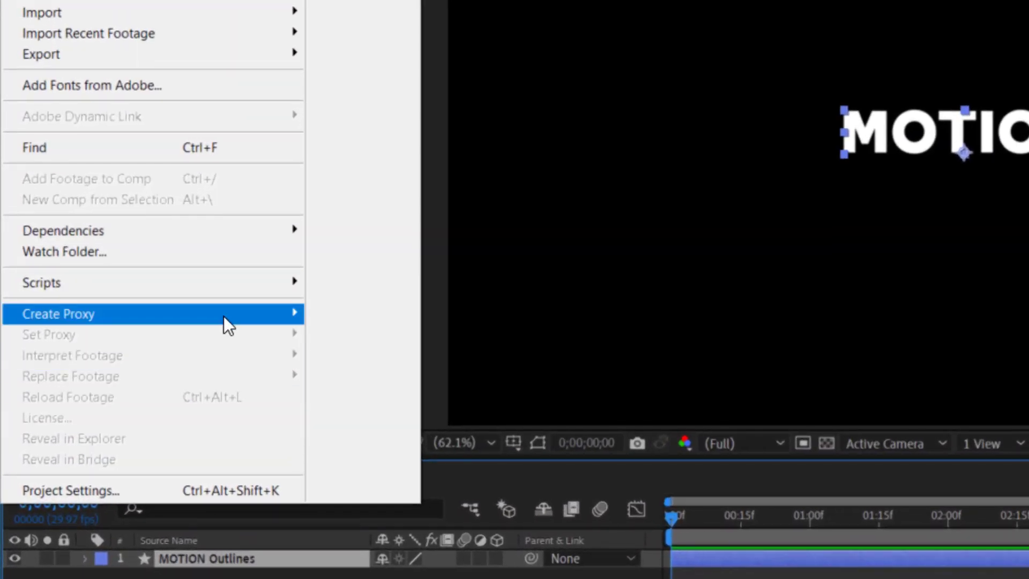
mouse_move(232, 282)
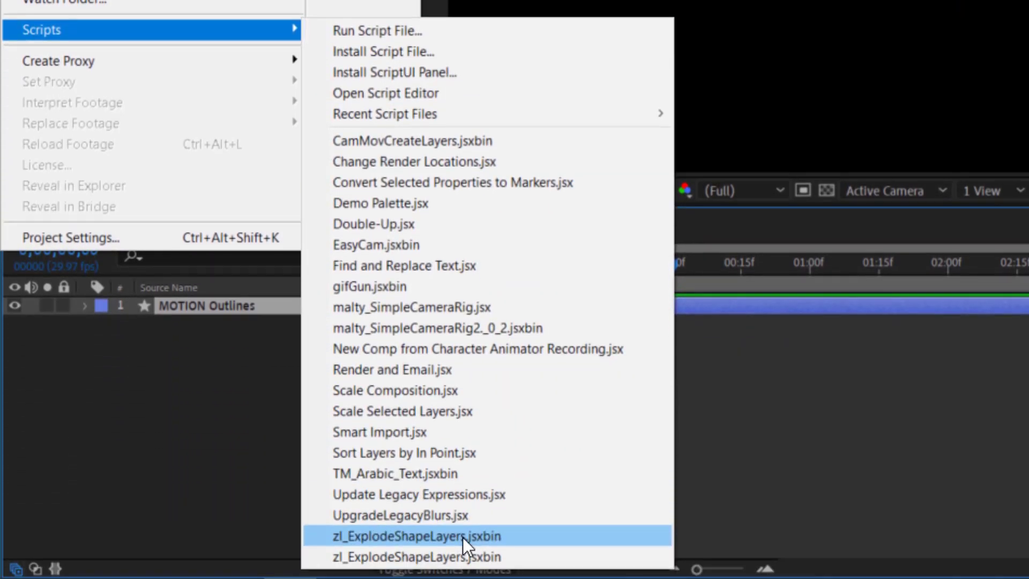
left_click(466, 533)
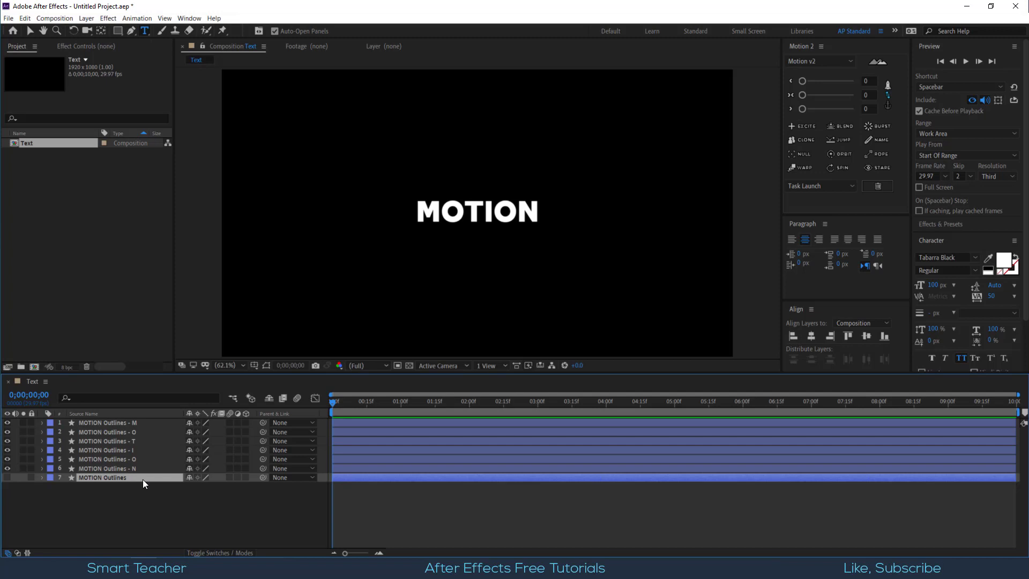
- Delete the combined outlines layer and set all six letter layers' anchors to bottom-left
key("Delete")
key("ctrl+a")
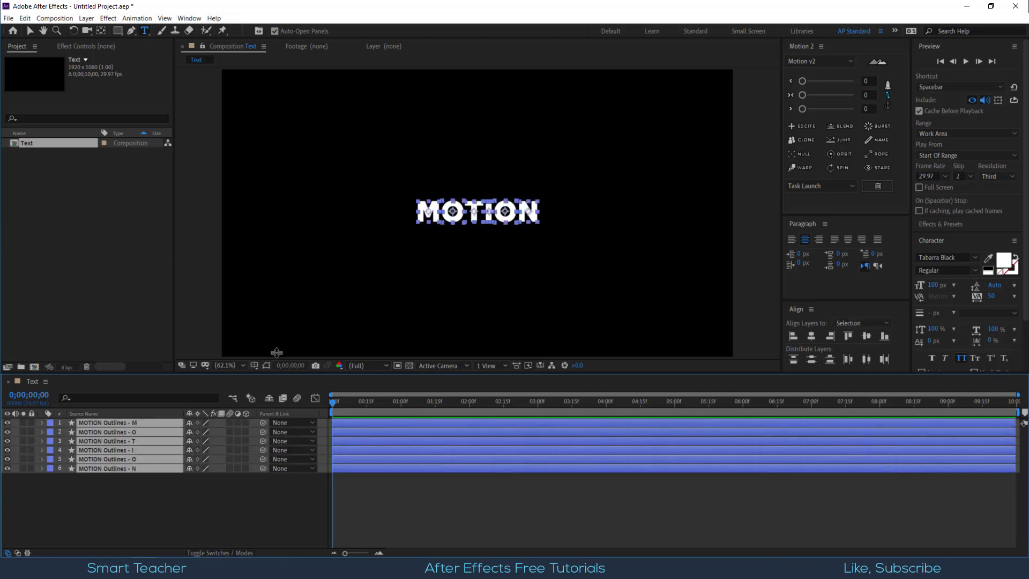
left_click(888, 97)
left_click(845, 109)
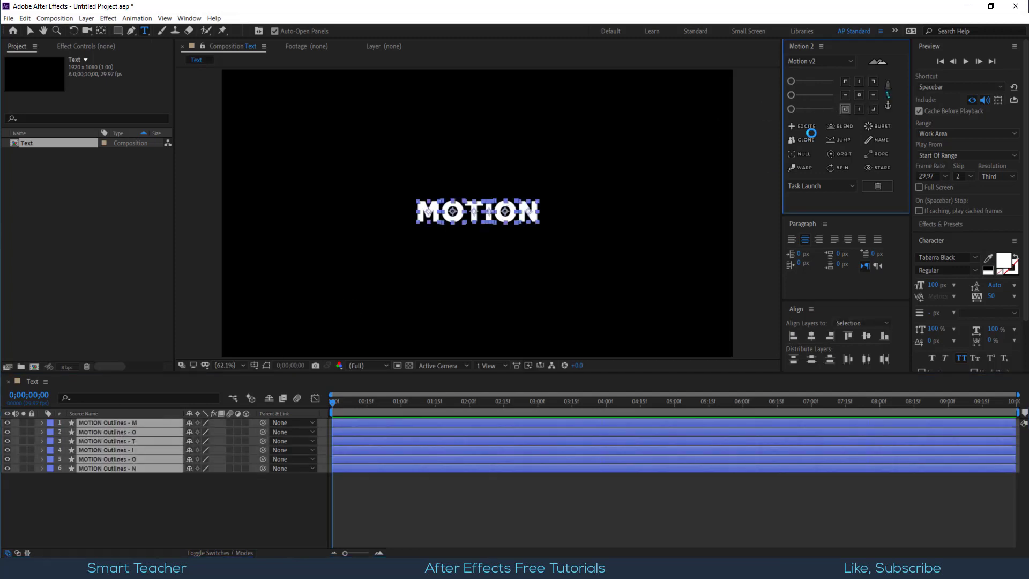
- Strip the MOTION Outlines prefix so the layers read N, O, I, T, O, M
left_click(141, 504)
left_click(107, 468)
key("Return")
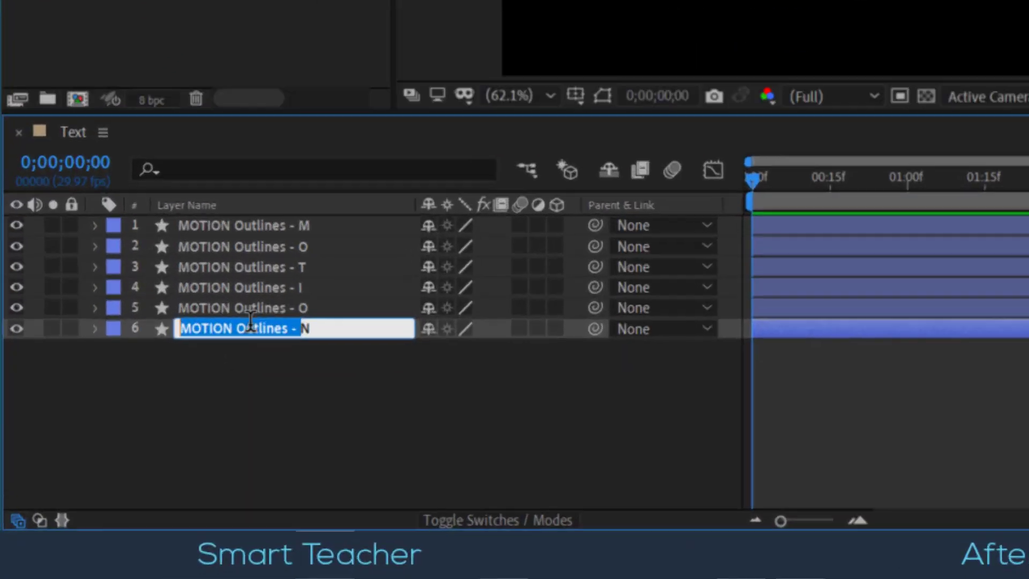
key("BackSpace")
key("Return")
key("ctrl+Up")
key("Return")
key("shift+Left")
key("BackSpace")
key("Return")
key("ctrl+Up")
key("Return")
key("shift+Left")
key("BackSpace")
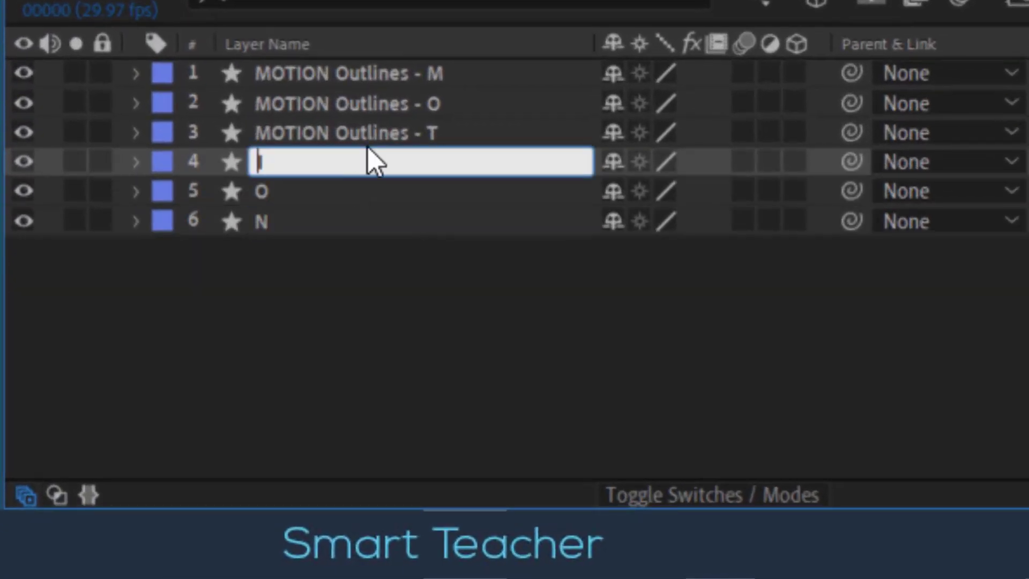
key("Return")
key("ctrl+Up")
key("Return")
key("shift+Left")
key("BackSpace")
key("Return")
key("ctrl+Up")
key("Return")
key("shift+Left")
key("BackSpace")
key("Return")
key("ctrl+Up")
key("Return")
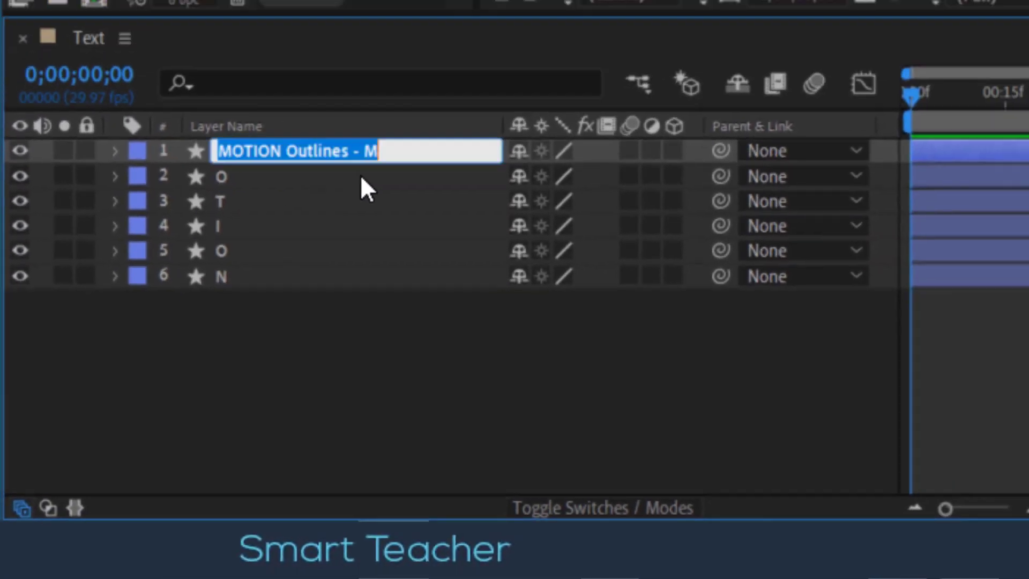
key("shift+Left")
key("BackSpace")
key("Return")
left_click(112, 488)
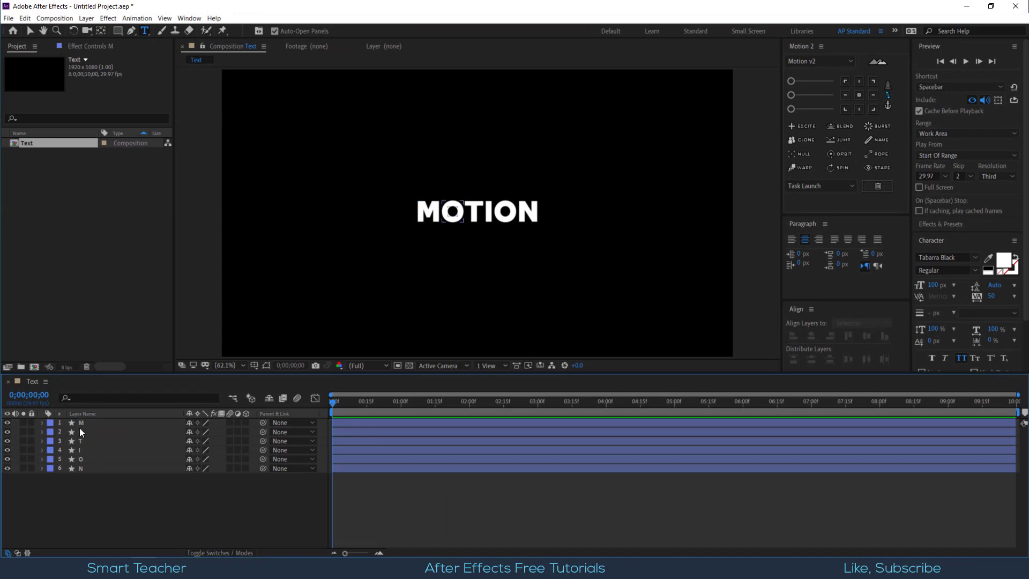
left_click(79, 423)
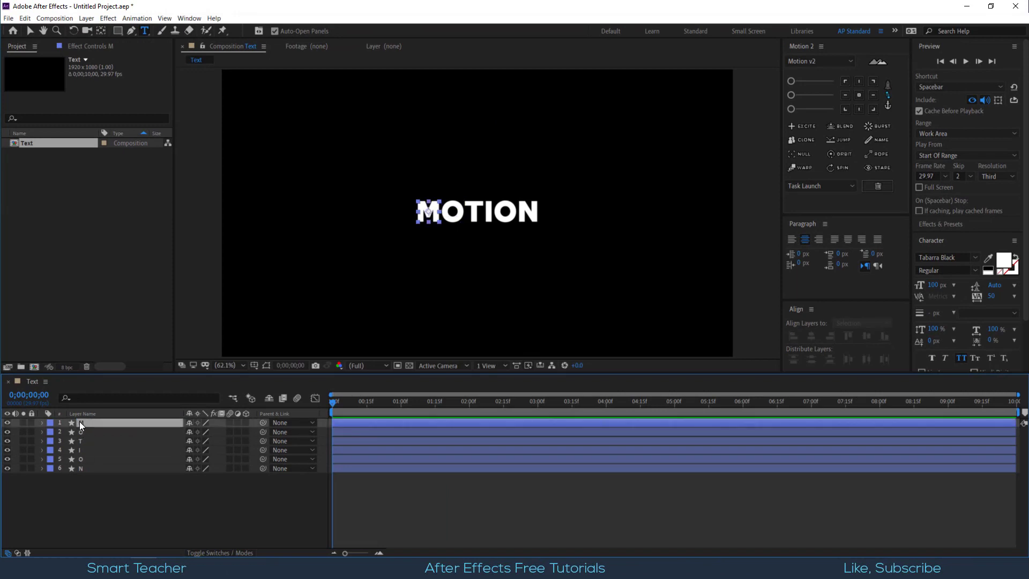
- Zoom to 200% and move the M's anchor point to its bottom-left corner
key("h")
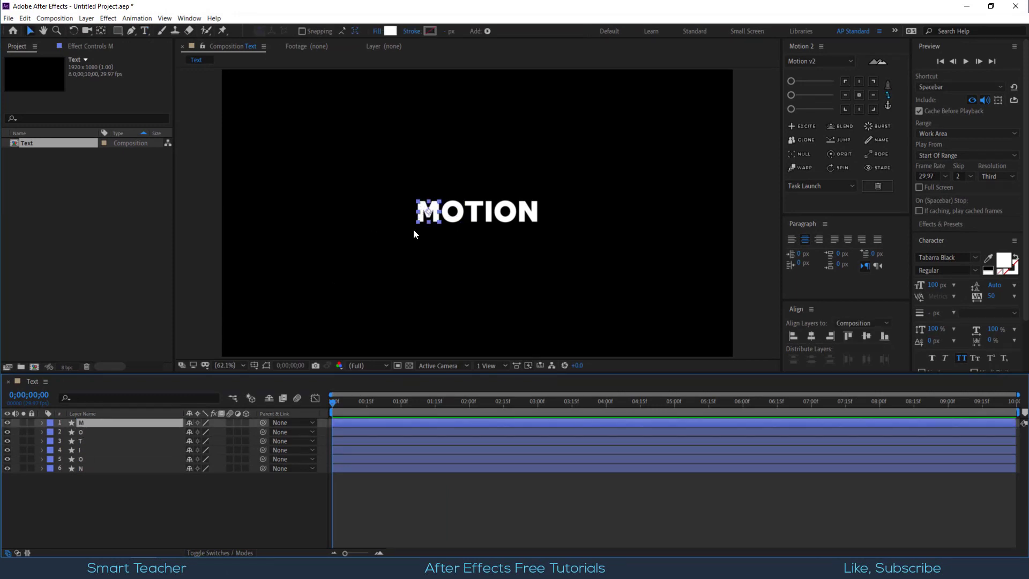
key("period")
key("period")
left_click_drag(329, 244, 466, 238)
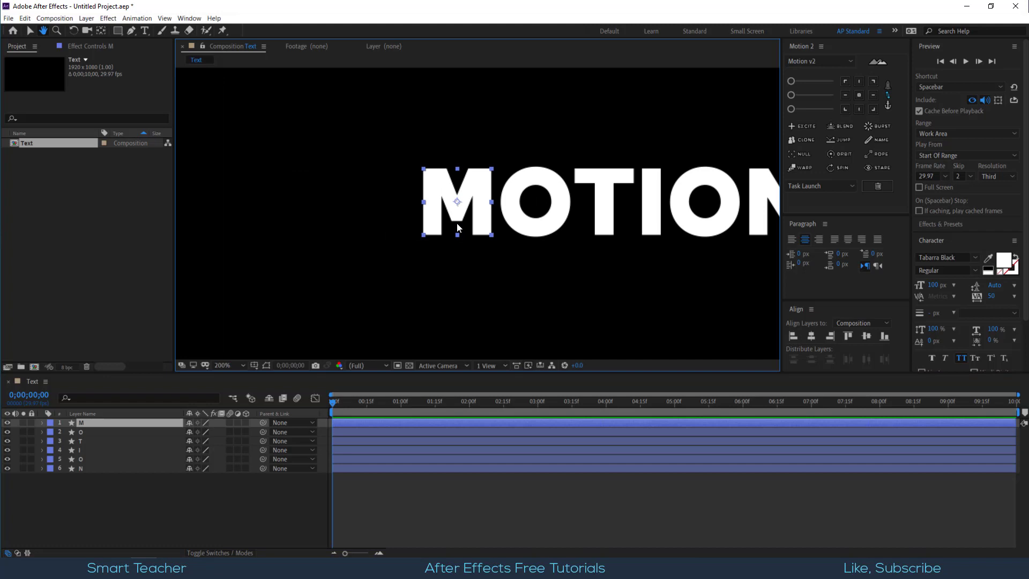
key("v")
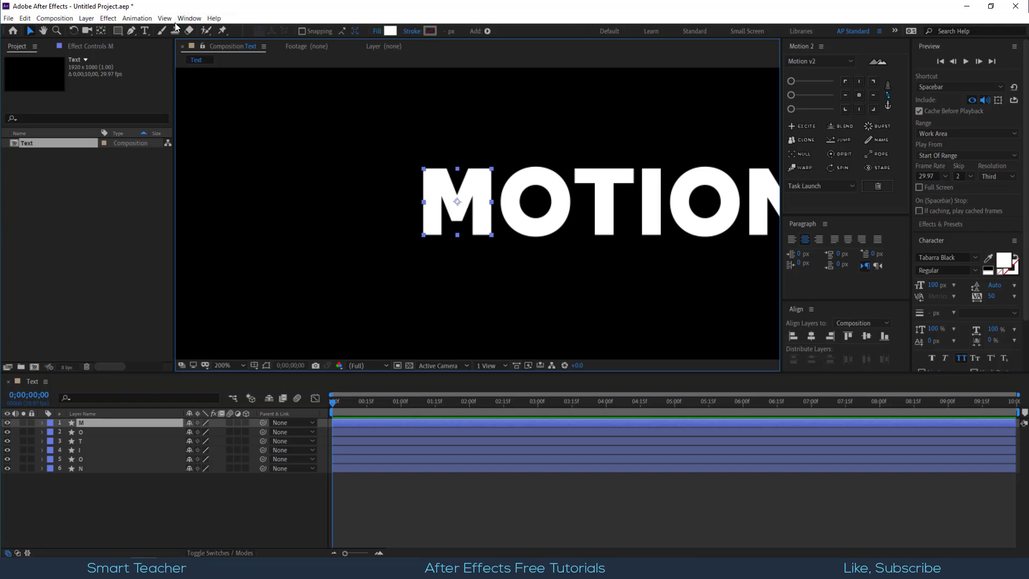
left_click(101, 30)
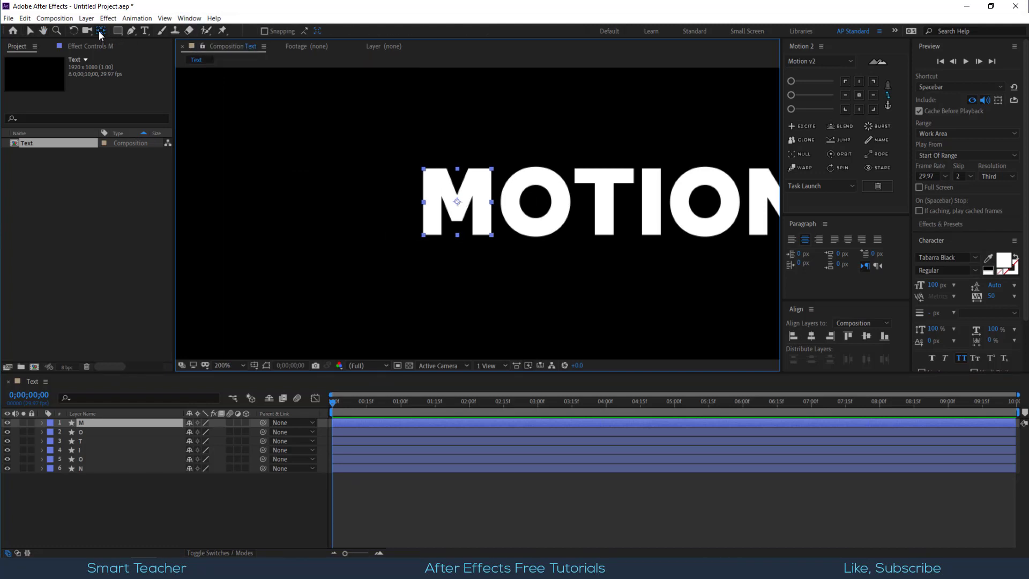
left_click(455, 209)
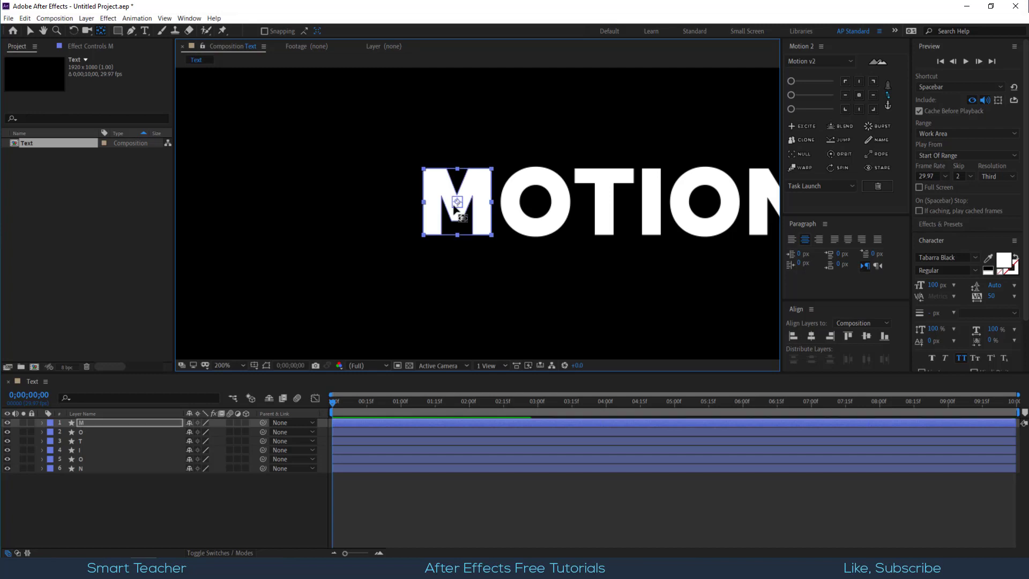
left_click_drag(454, 209, 425, 235)
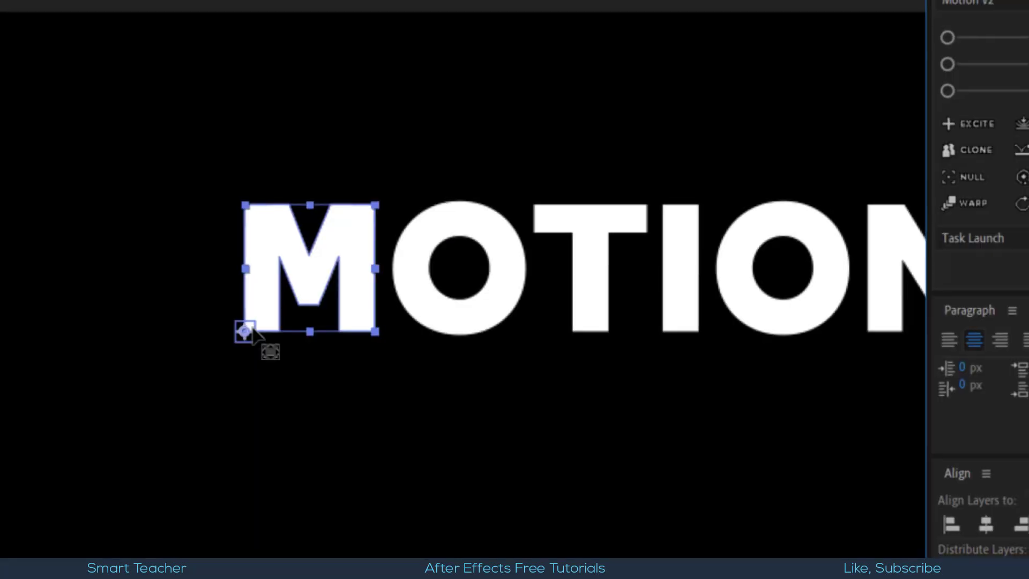
- Move the anchor points of O, T, I, O and N to their bottom-left corners
left_click(466, 281)
left_click_drag(466, 281, 394, 333)
left_click(601, 258)
left_click_drag(590, 268, 560, 336)
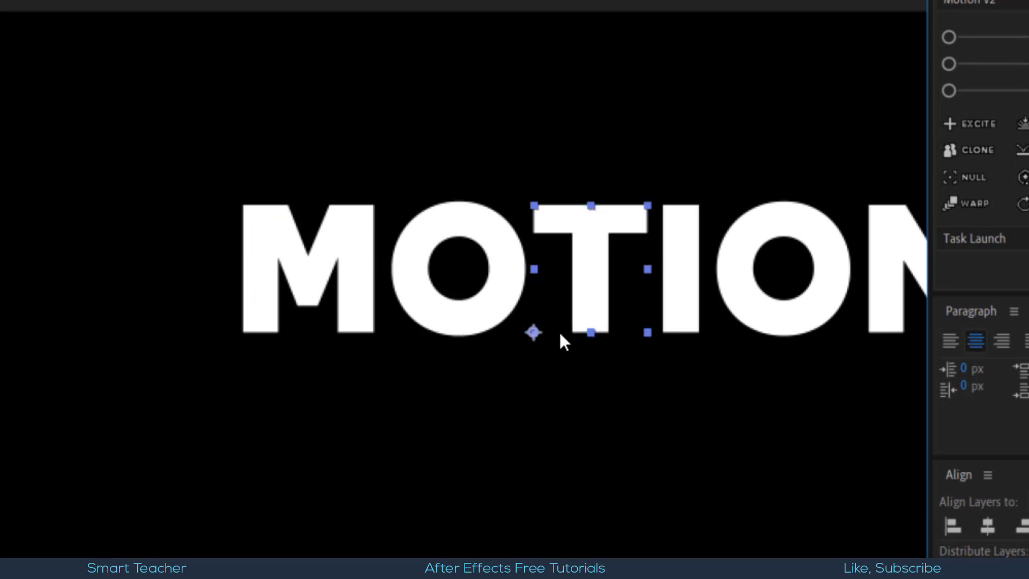
left_click_drag(716, 368, 458, 333)
left_click(425, 237)
left_click_drag(422, 234, 405, 296)
left_click(551, 287)
left_click_drag(525, 231, 459, 301)
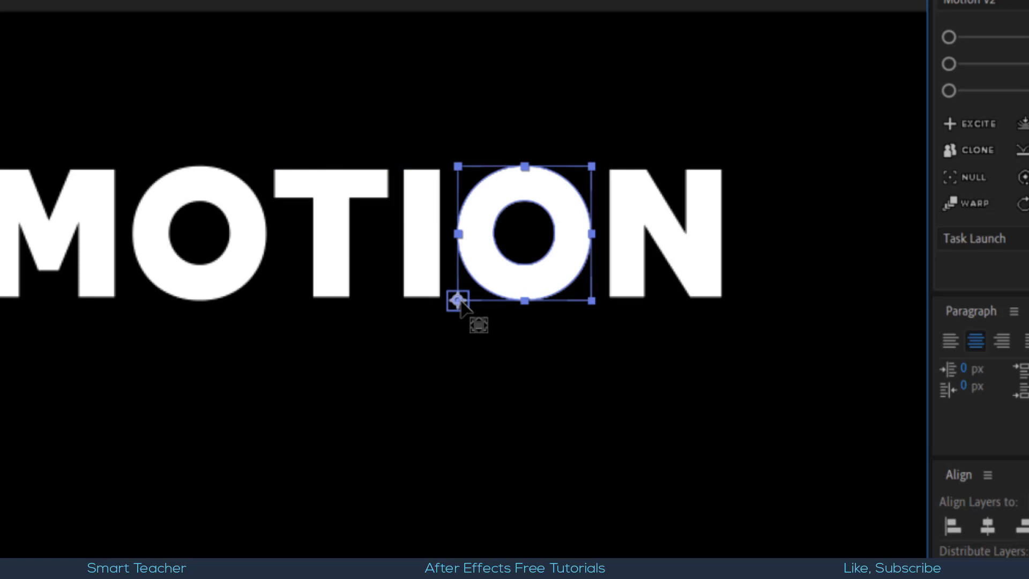
left_click(663, 251)
left_click_drag(666, 234, 609, 298)
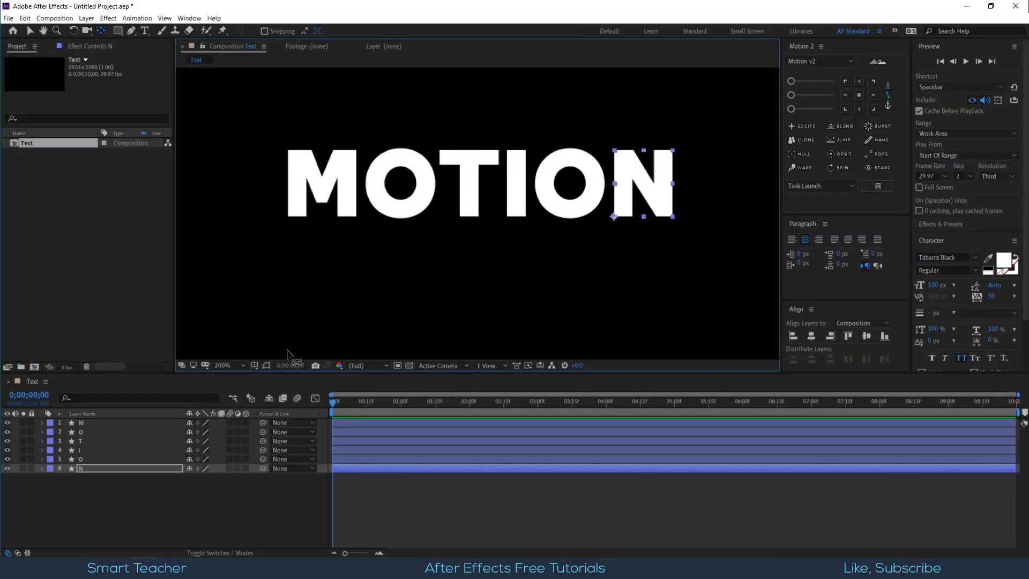
- Check each letter's anchor and correct the first O's anchor position
key("v")
left_click(342, 196)
left_click(408, 211)
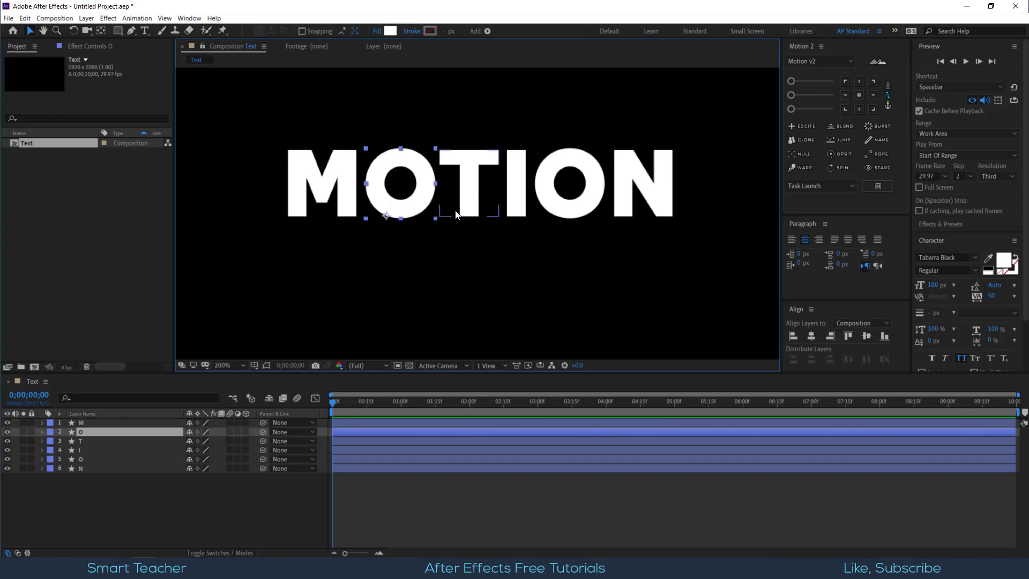
key("y")
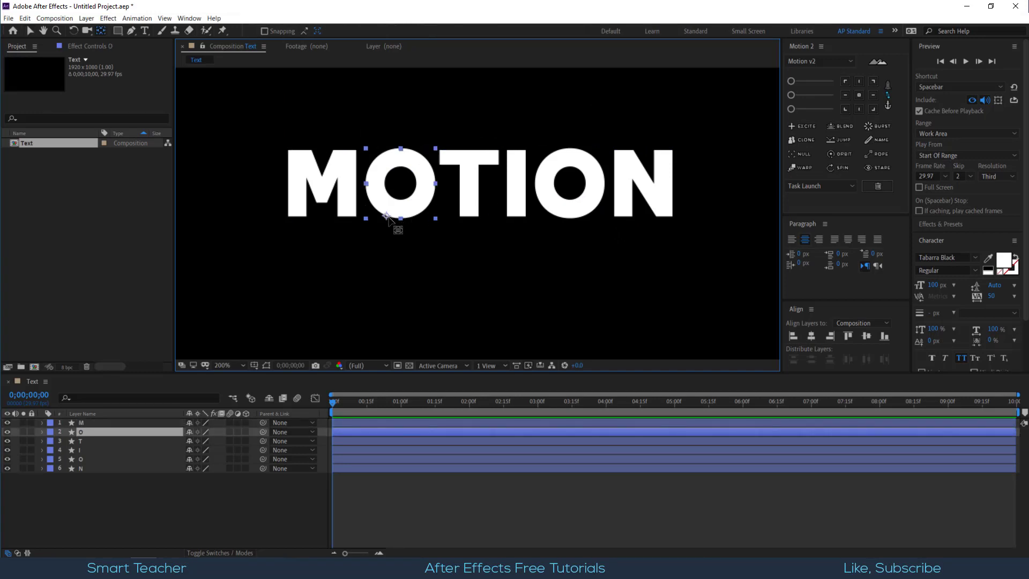
left_click_drag(386, 216, 366, 218)
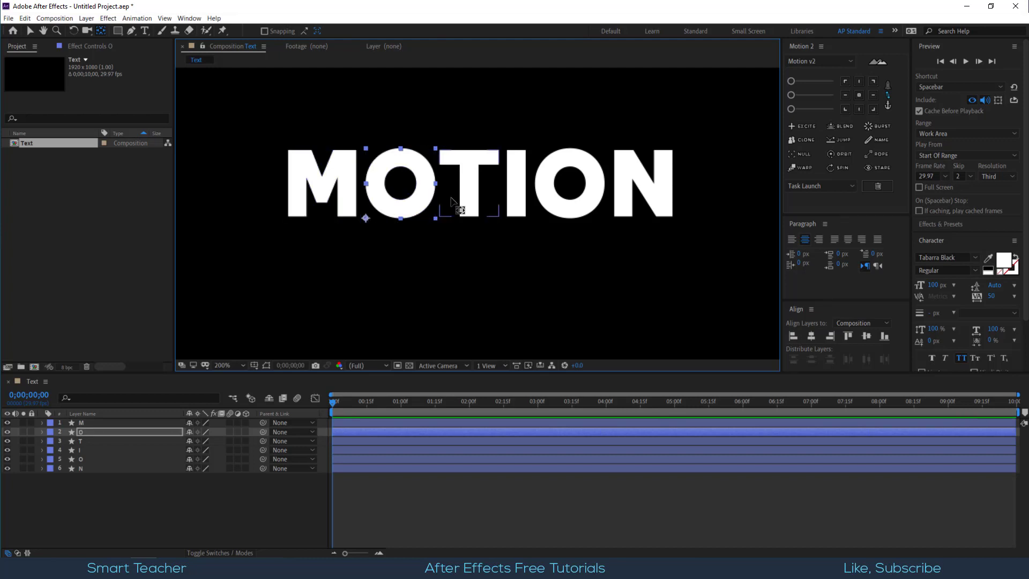
left_click(471, 201)
left_click(515, 205)
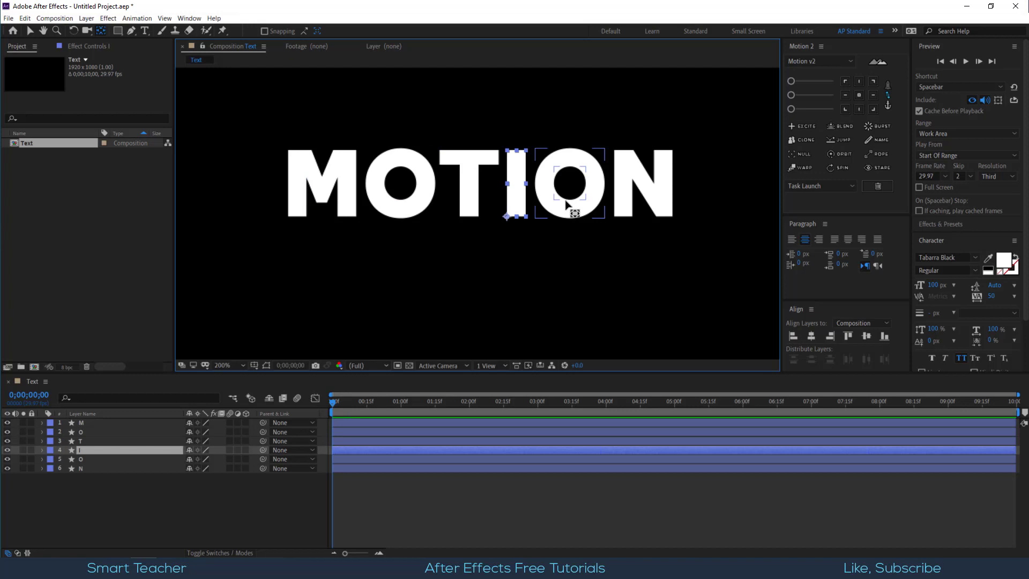
left_click(576, 208)
left_click(627, 202)
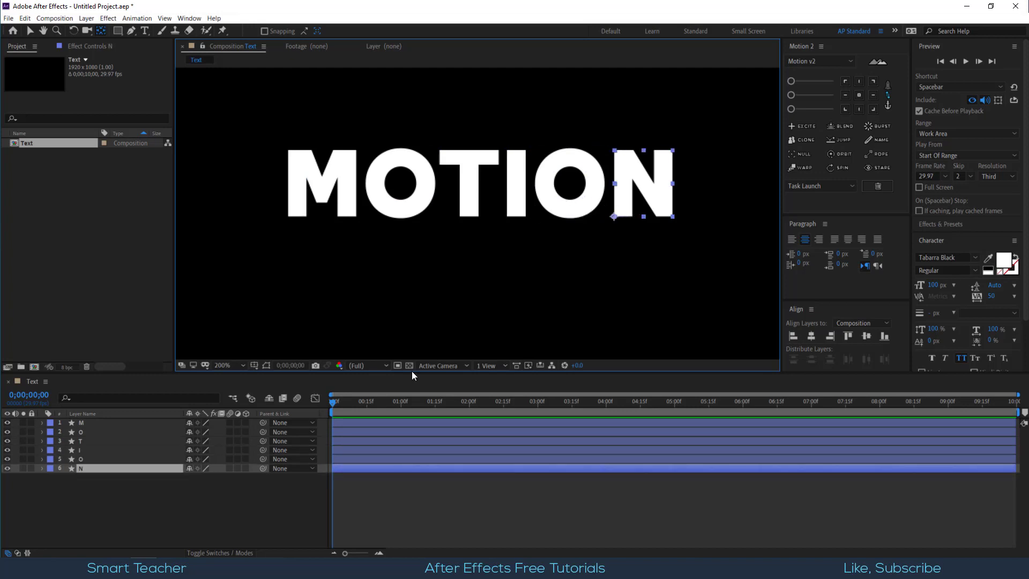
left_click(253, 500)
- Fit the view, hide every letter except M, and zoom in on the M
left_click(233, 365)
left_click(252, 174)
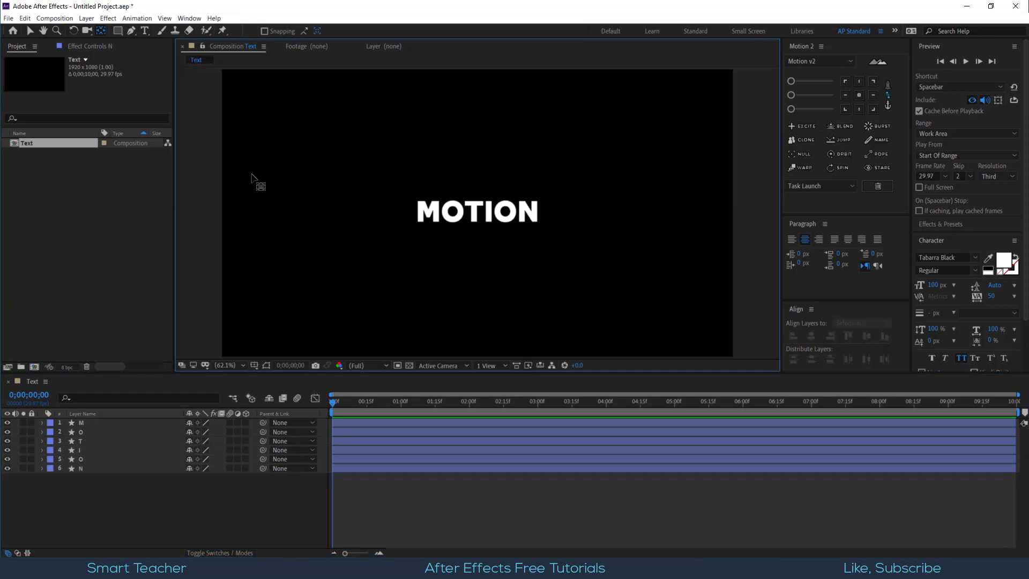
left_click_drag(8, 433, 10, 484)
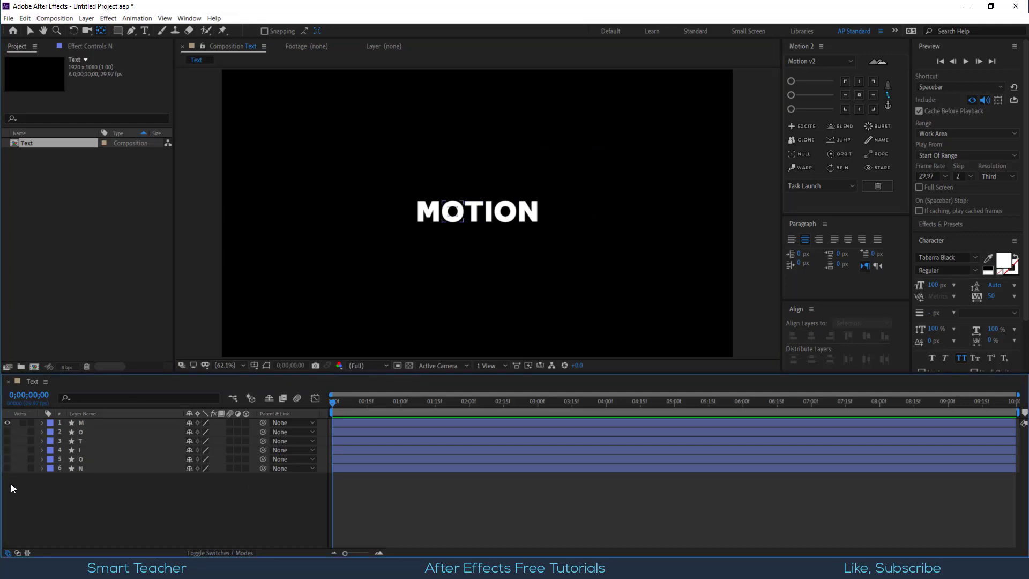
left_click(115, 423)
key("period")
key("period")
key("period")
scroll(410, 224, "up", 2)
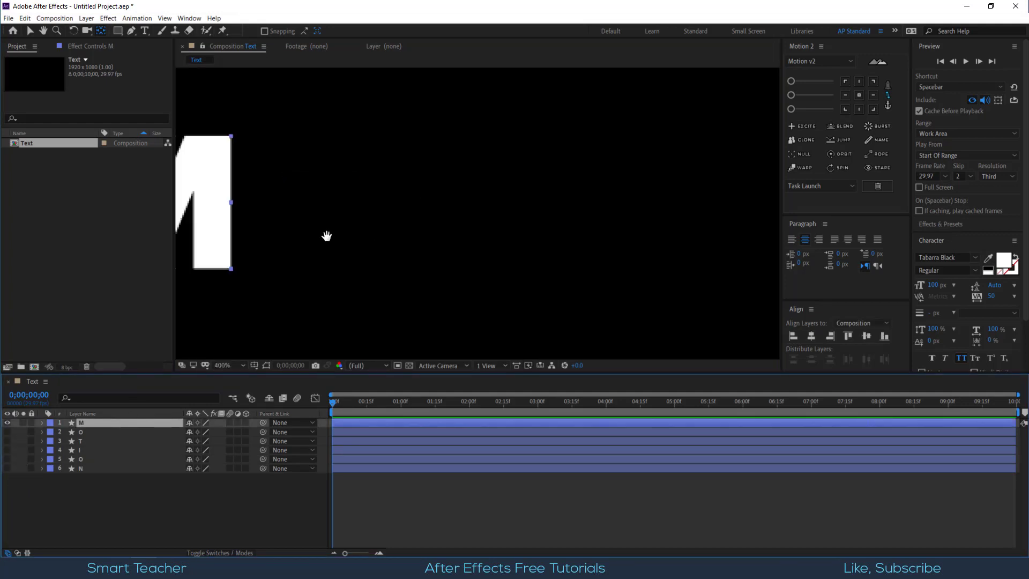
left_click_drag(328, 232, 561, 262)
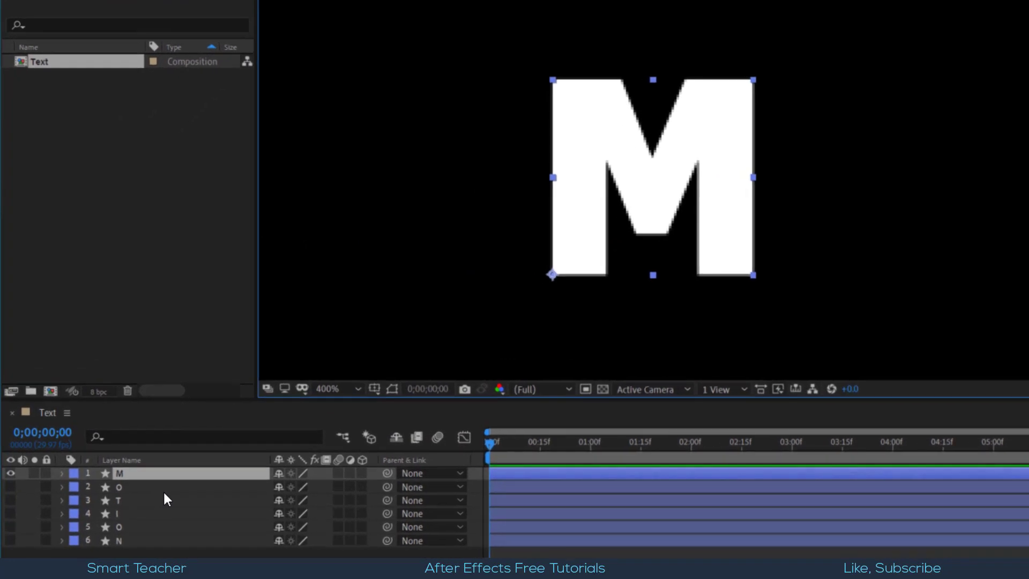
- Add Scale and Rotation keyframes on the M at frame 0 and frame 10
key("s")
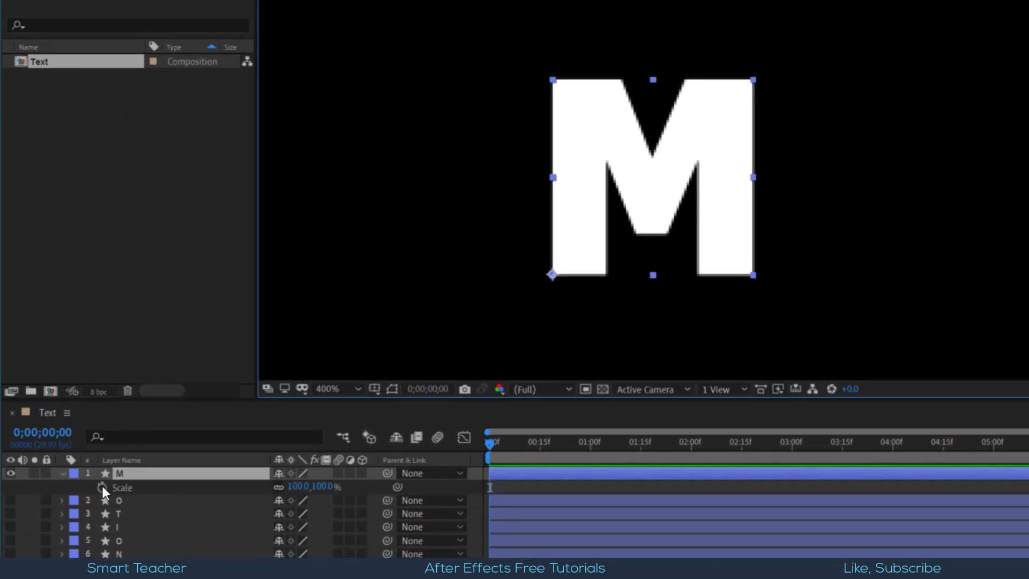
key("shift+r")
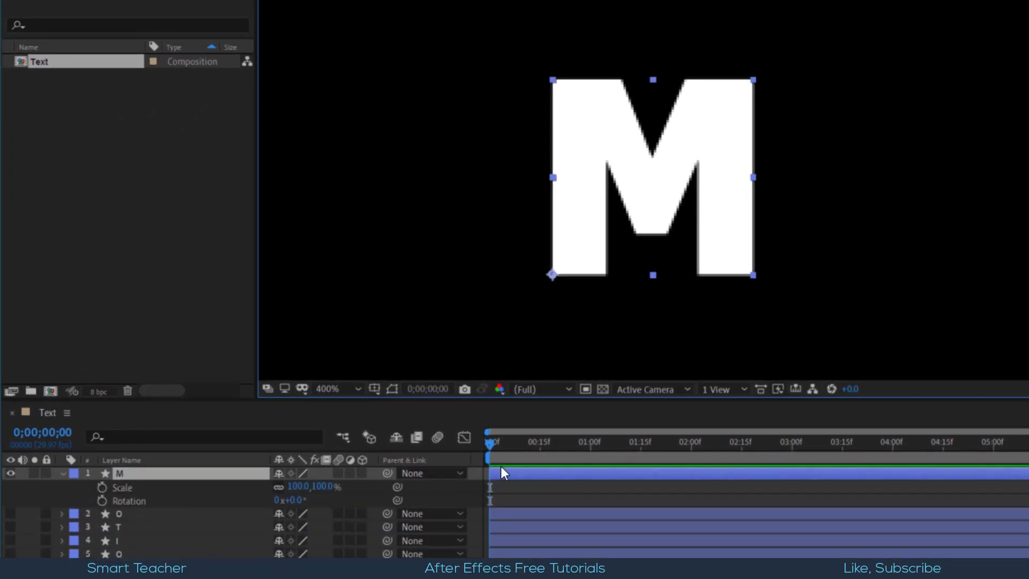
left_click(102, 487)
left_click(102, 501)
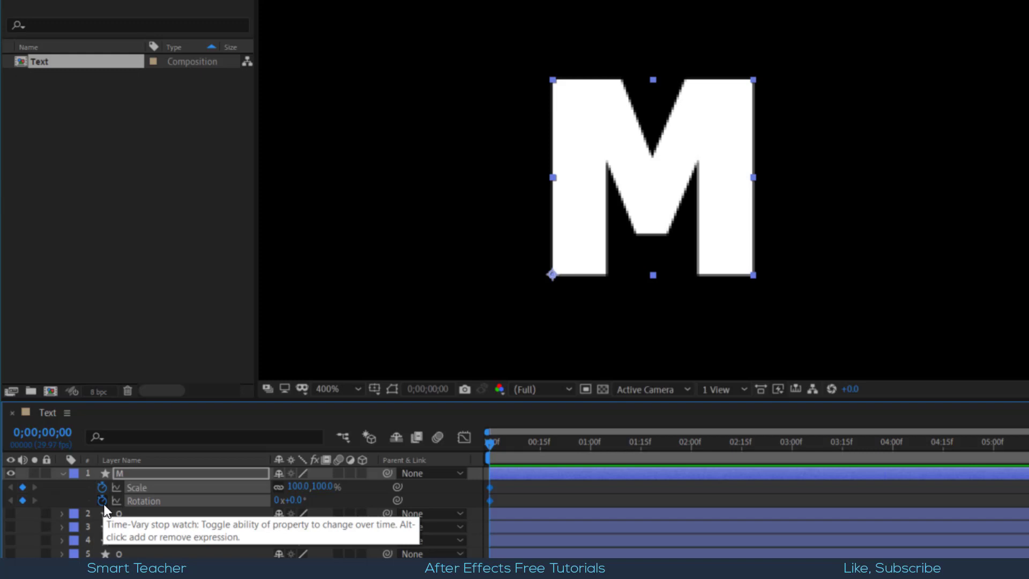
key("shift+Page_Down")
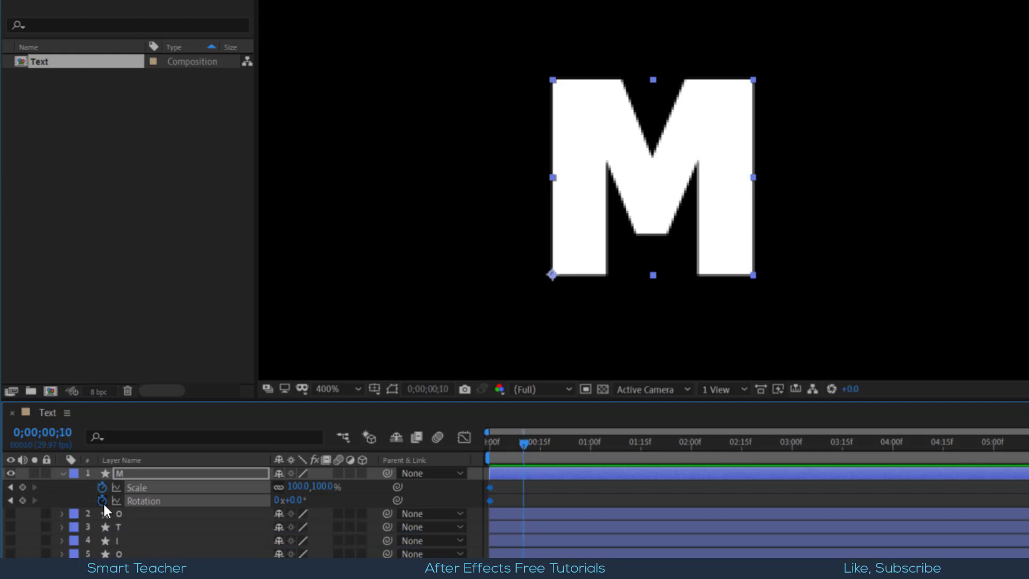
left_click(22, 487)
left_click(22, 500)
left_click_drag(506, 458, 480, 455)
key("F2")
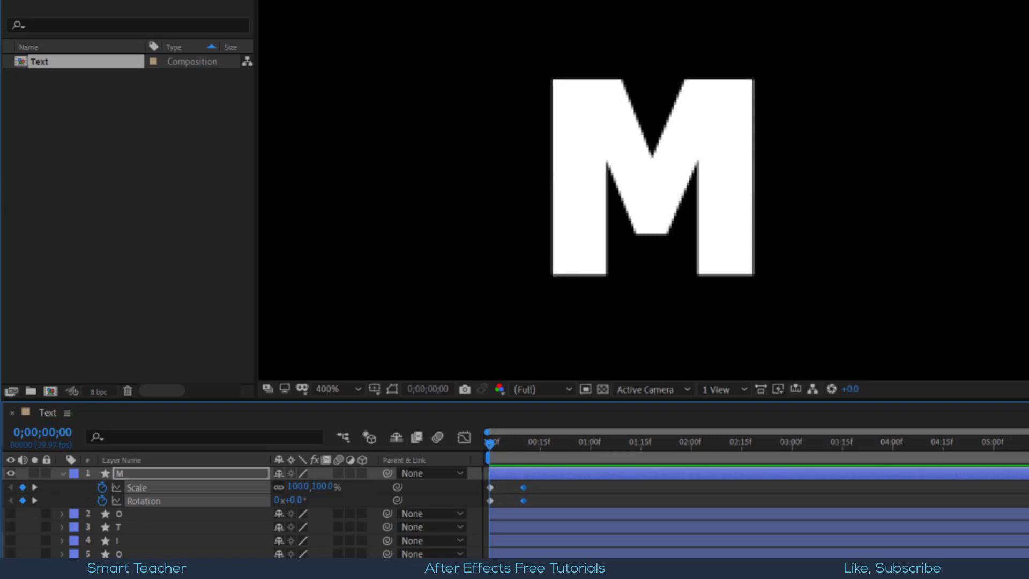
- At frame 0, set the M's Rotation to 185° and Scale to 0%
left_click_drag(303, 500, 452, 507)
left_click(300, 487)
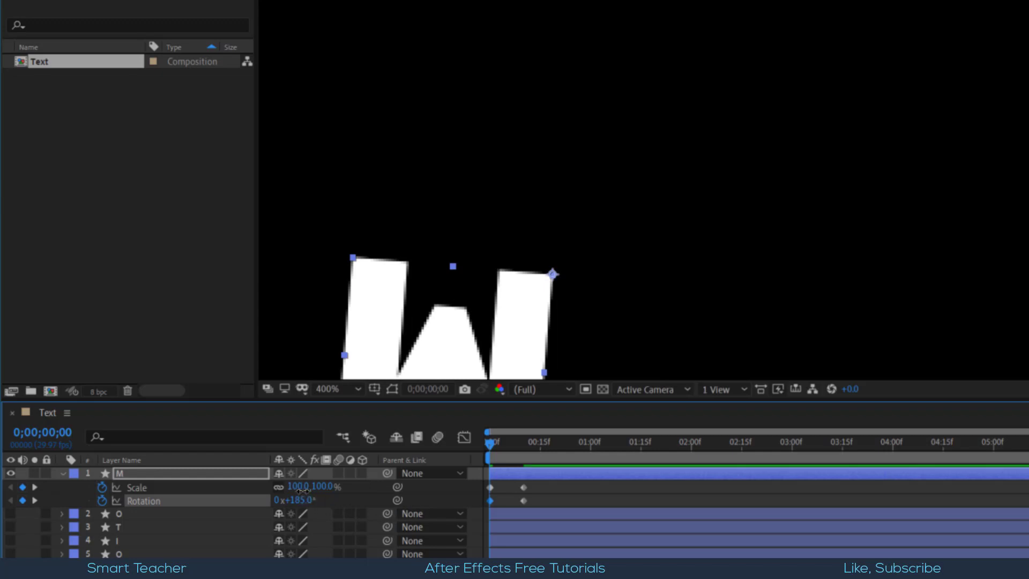
type("0")
key("Return")
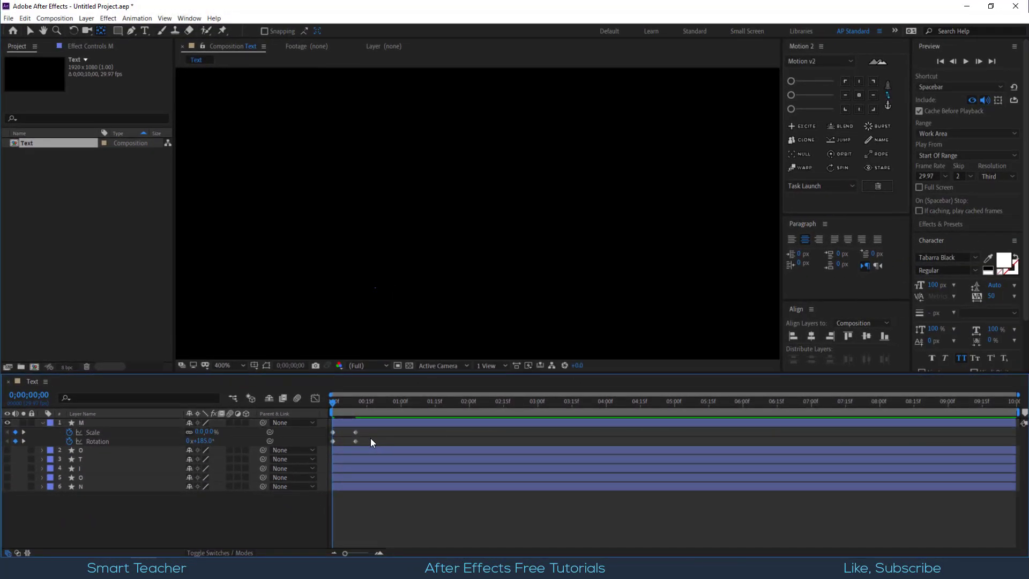
left_click_drag(409, 451, 321, 448)
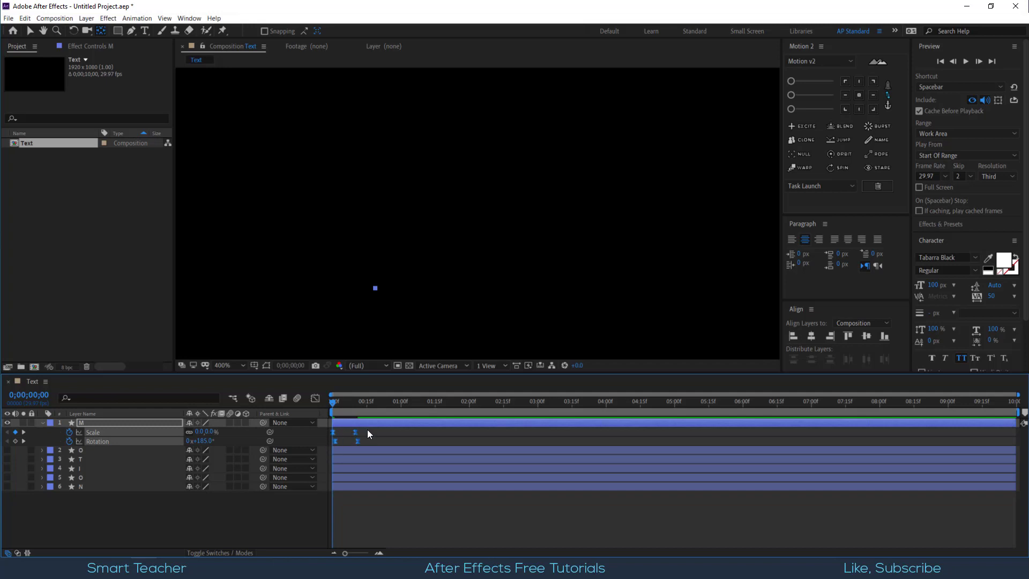
- End the work area at frame 21 and show the M's curves fitted in the Graph Editor
left_click(380, 409)
key("n")
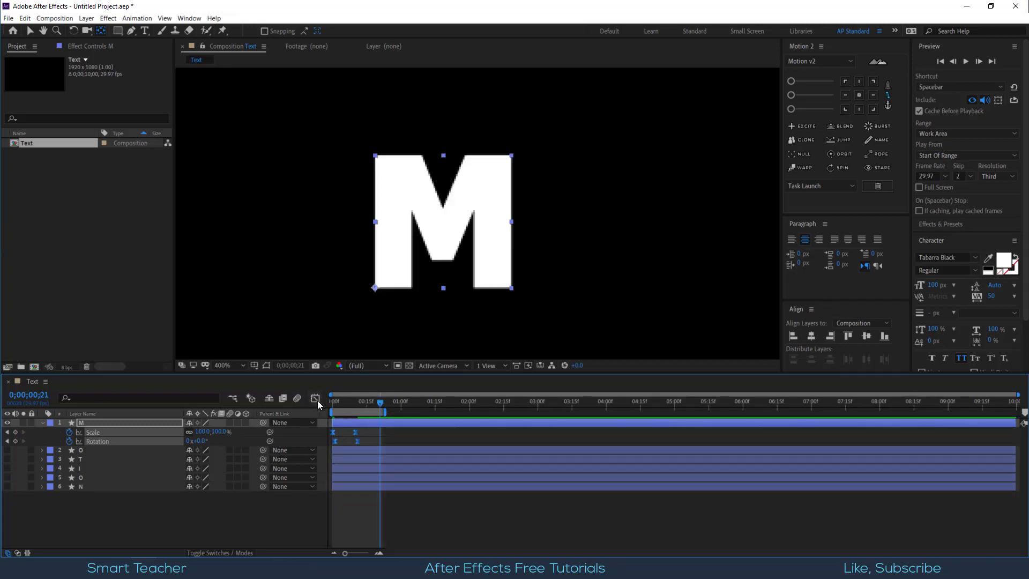
left_click(316, 400)
left_click(648, 543)
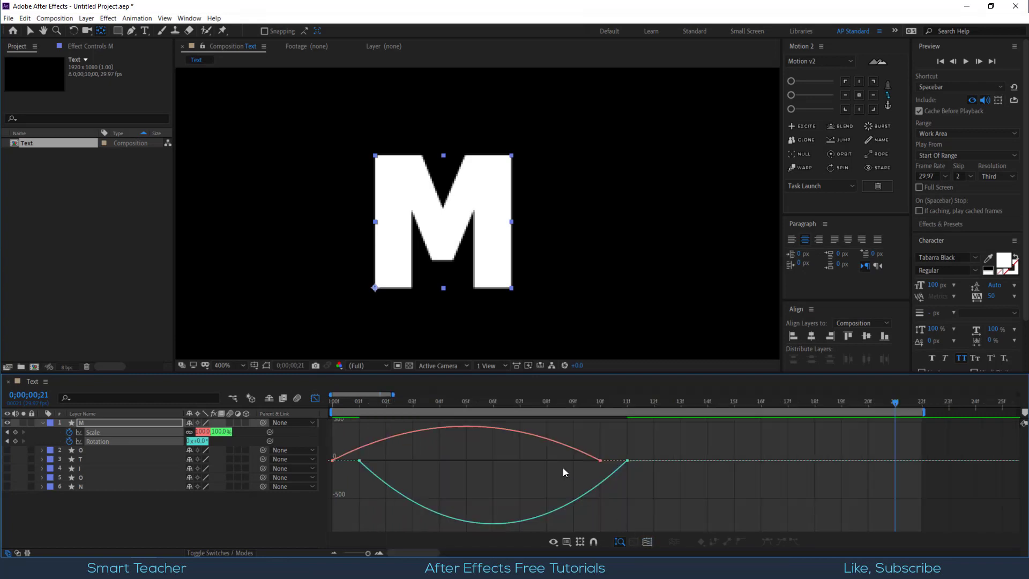
- Drag all keyframes' bezier handles to 100% influence and scrub to preview the ease
left_click_drag(663, 443, 290, 497)
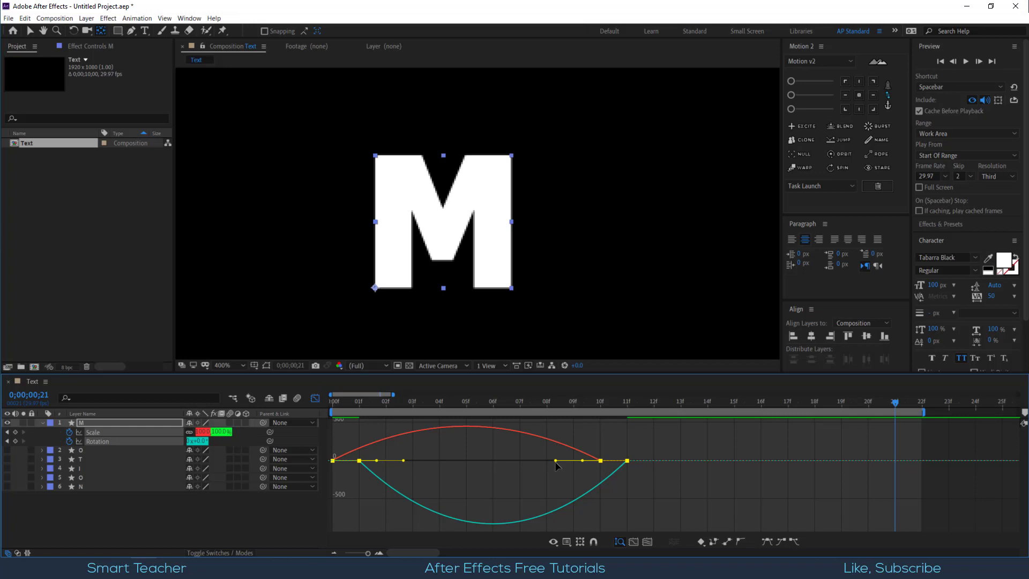
left_click_drag(555, 462, 456, 462)
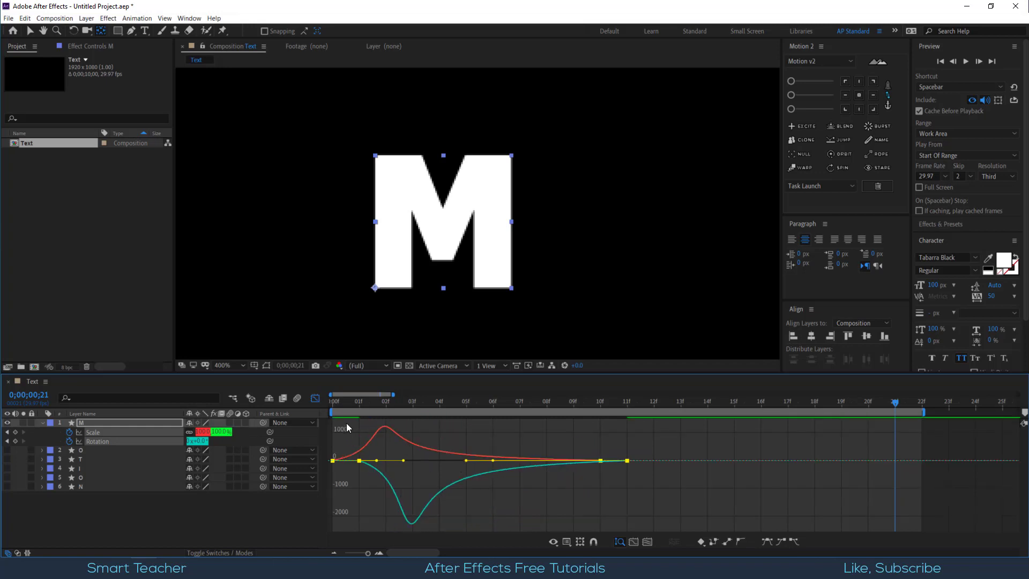
left_click_drag(337, 403, 528, 424)
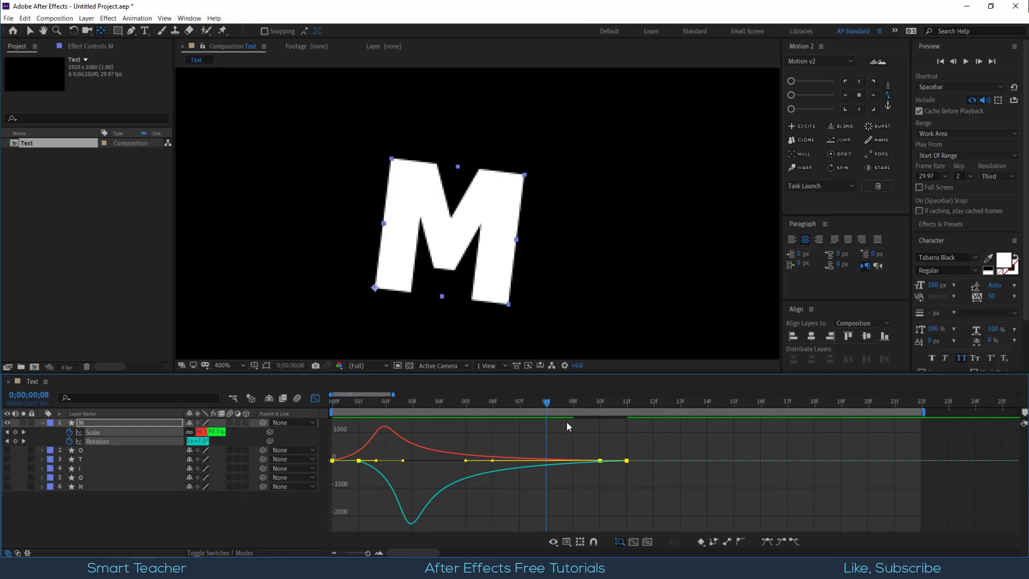
left_click_drag(567, 422, 341, 434)
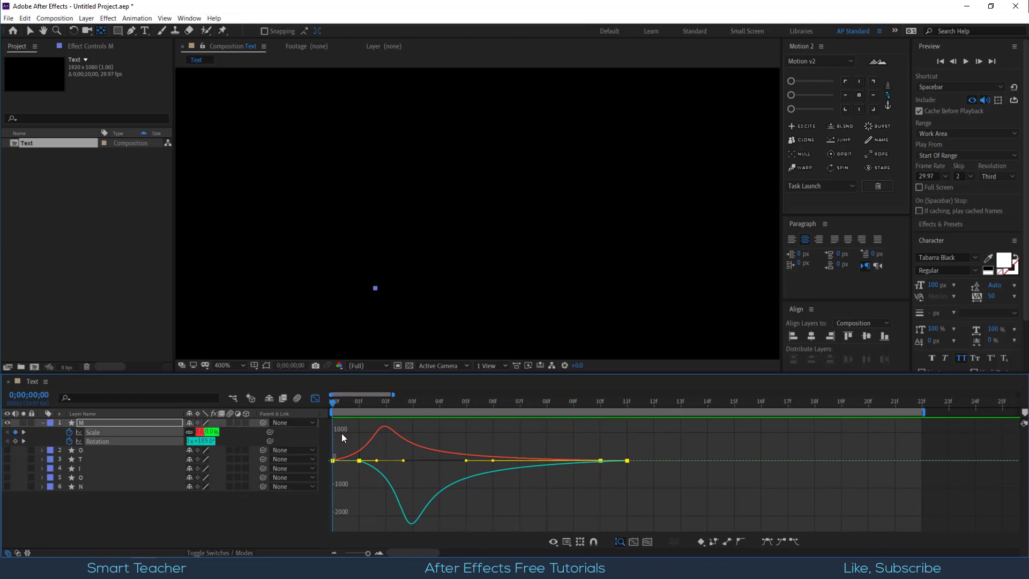
- In Composition Settings' Advanced tab, set Shutter Angle 500° and Shutter Phase 90°
left_click(272, 512)
key("ctrl+k")
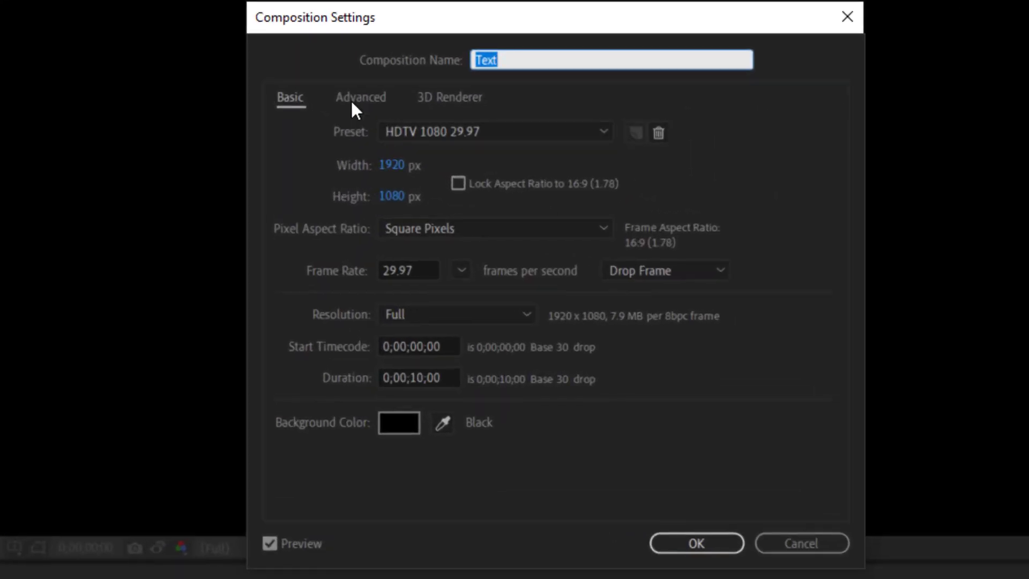
left_click(431, 136)
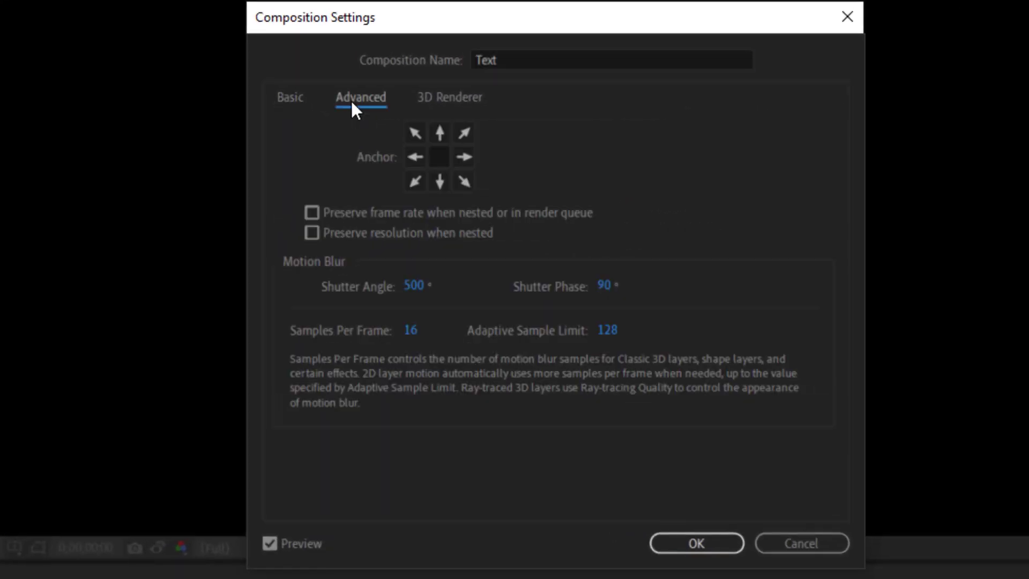
left_click(417, 290)
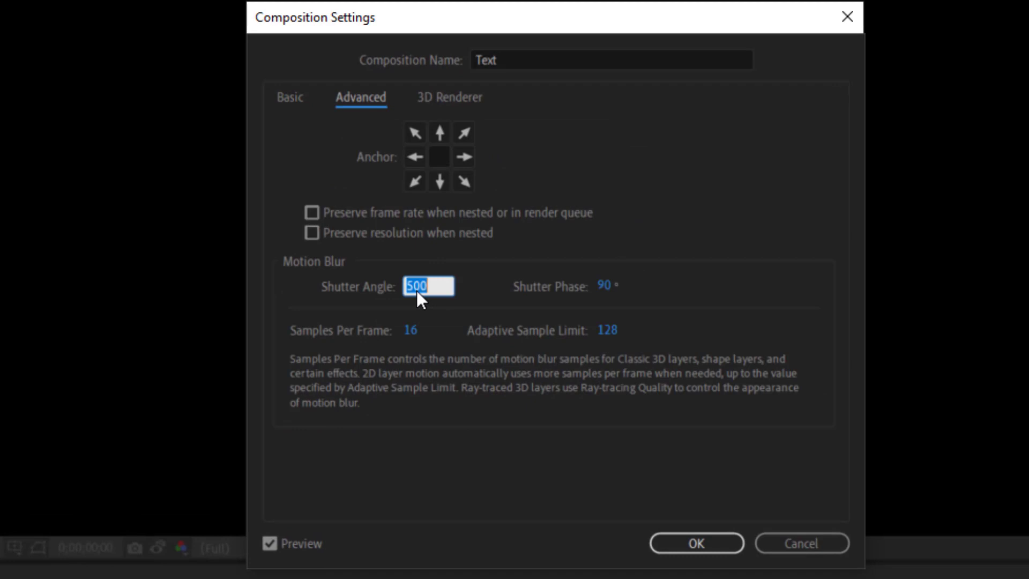
left_click(609, 294)
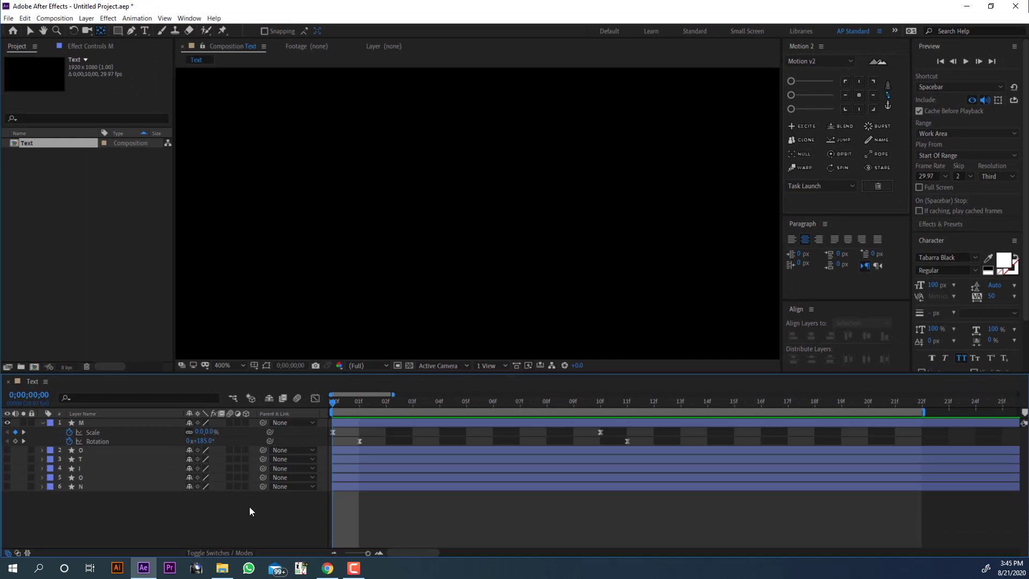
- Turn on motion blur for the M layer, preview its spin, and set the viewer to Fit
left_click(229, 423)
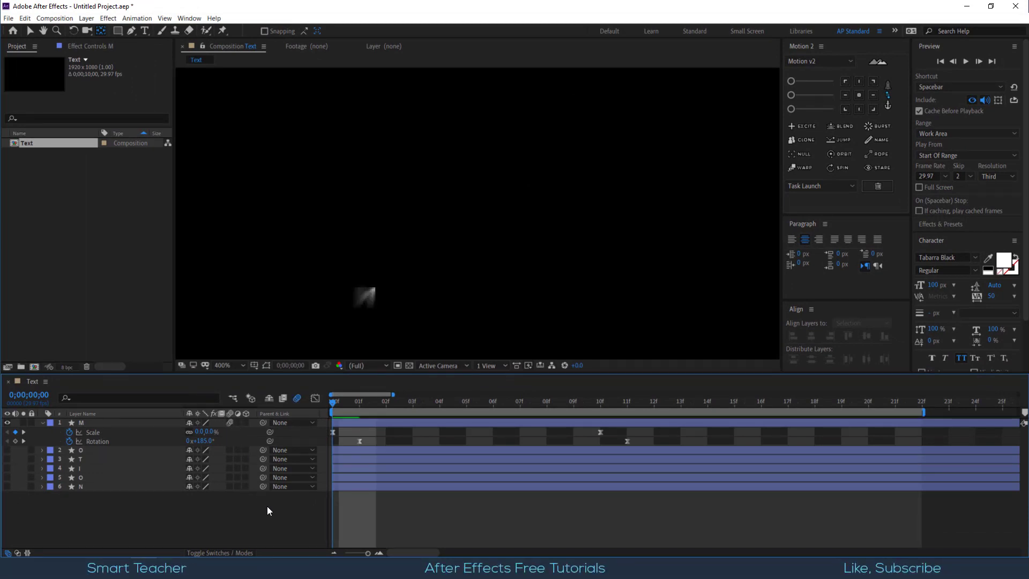
left_click_drag(393, 395, 496, 395)
key("space")
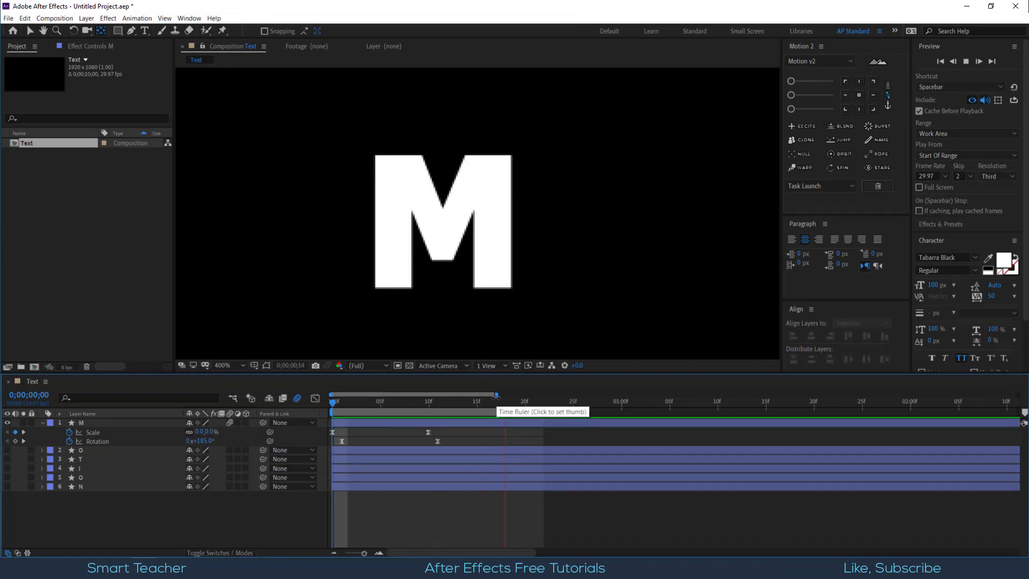
left_click(236, 361)
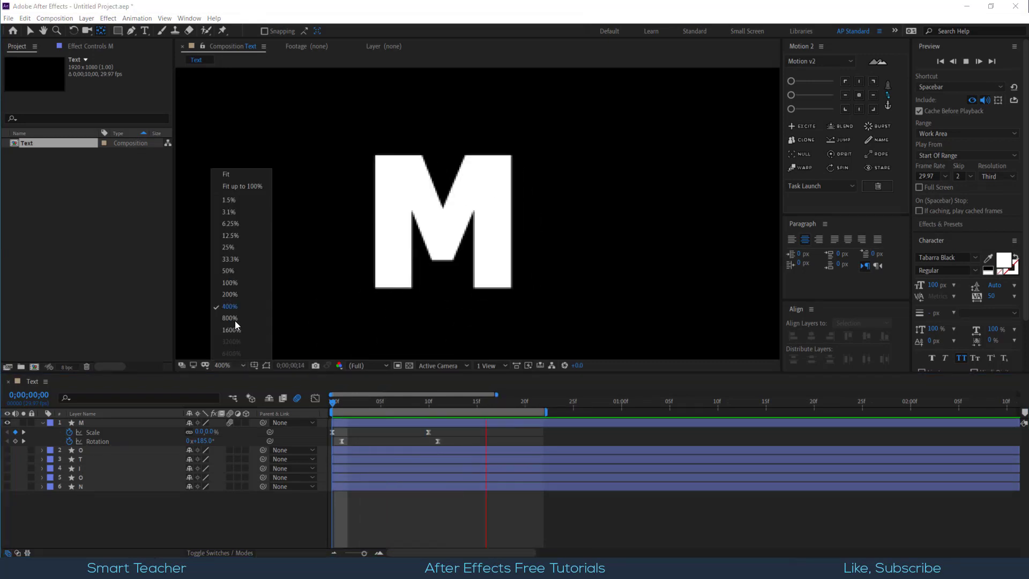
left_click(249, 171)
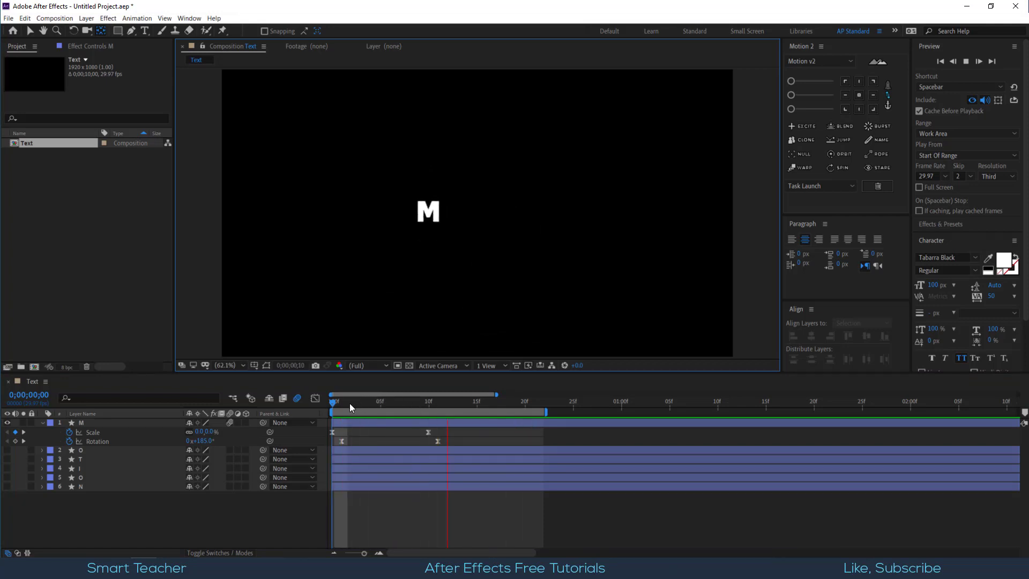
left_click_drag(351, 403, 207, 424)
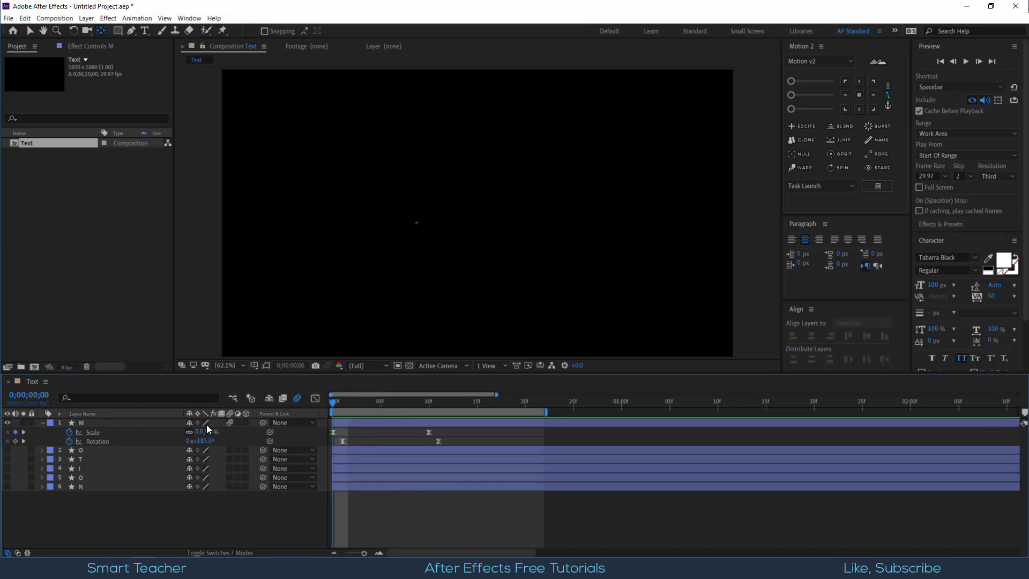
- Select the M's scale and rotation keyframes and unhide the O, T, I, O, N layers
left_click(99, 432)
left_click(107, 441, "shift")
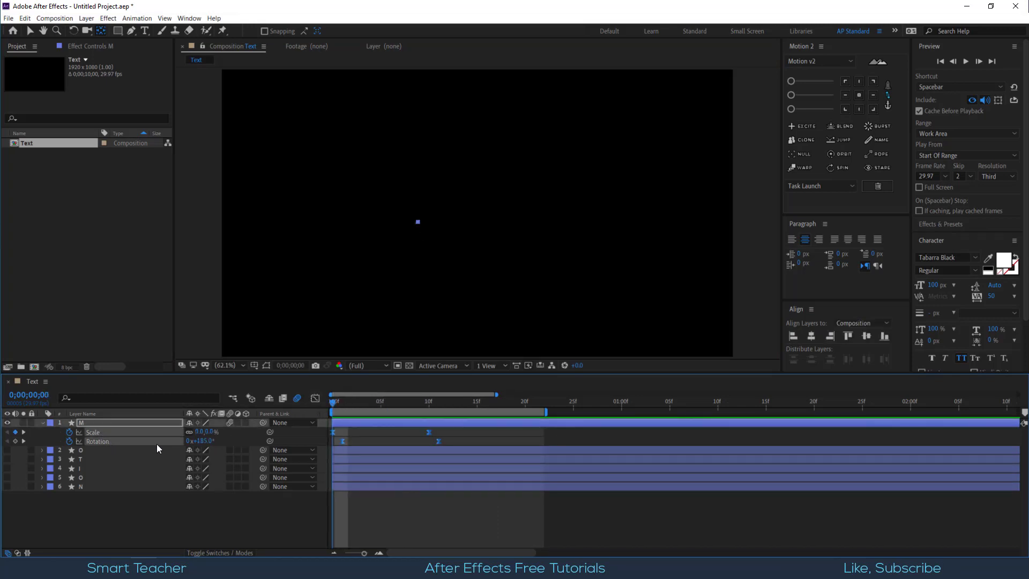
left_click_drag(7, 450, 7, 486)
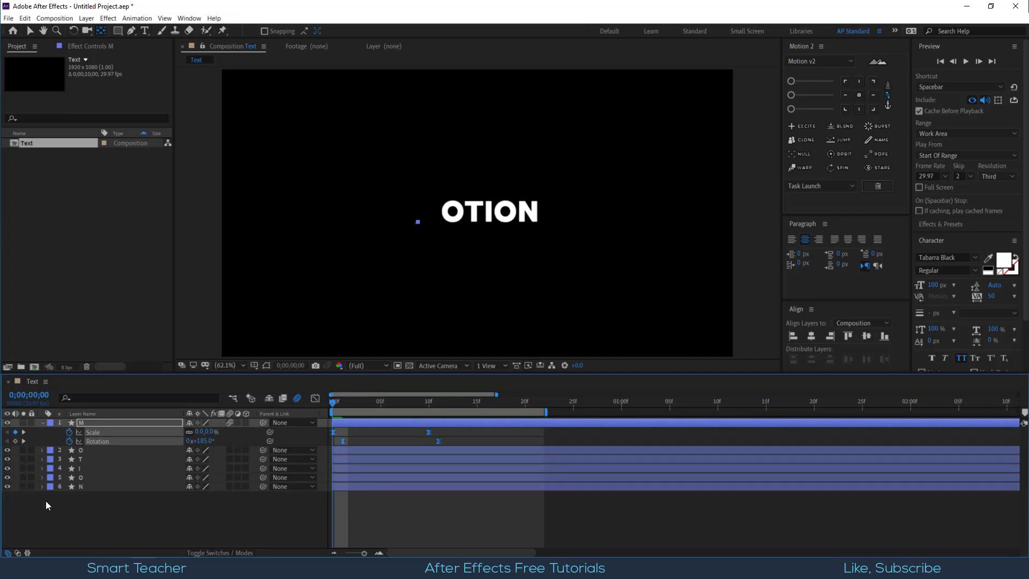
- Paste the M's scale and rotation keyframes onto layers 2–6 and preview the whole word
left_click_drag(89, 502, 97, 445)
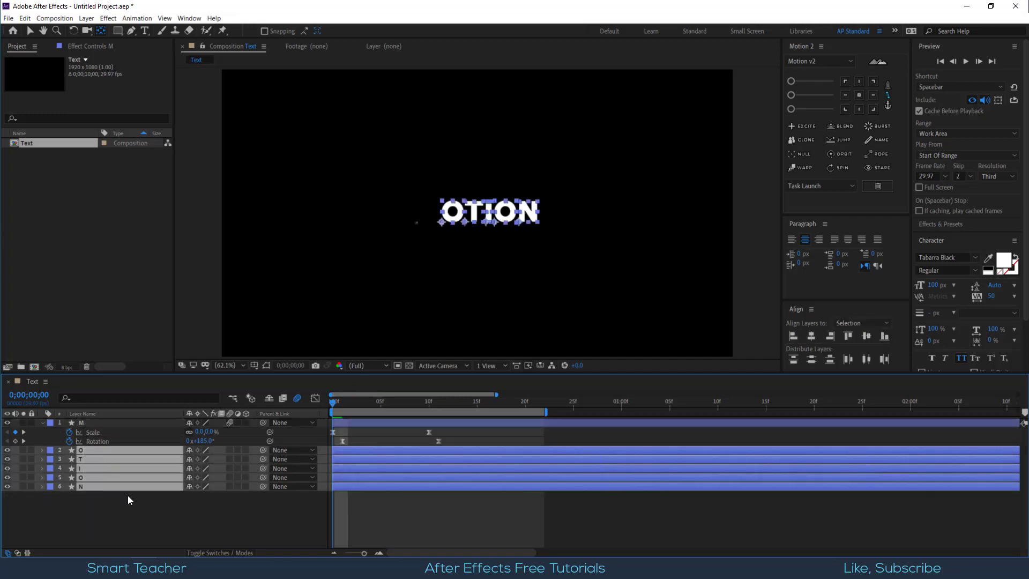
key("ctrl+v")
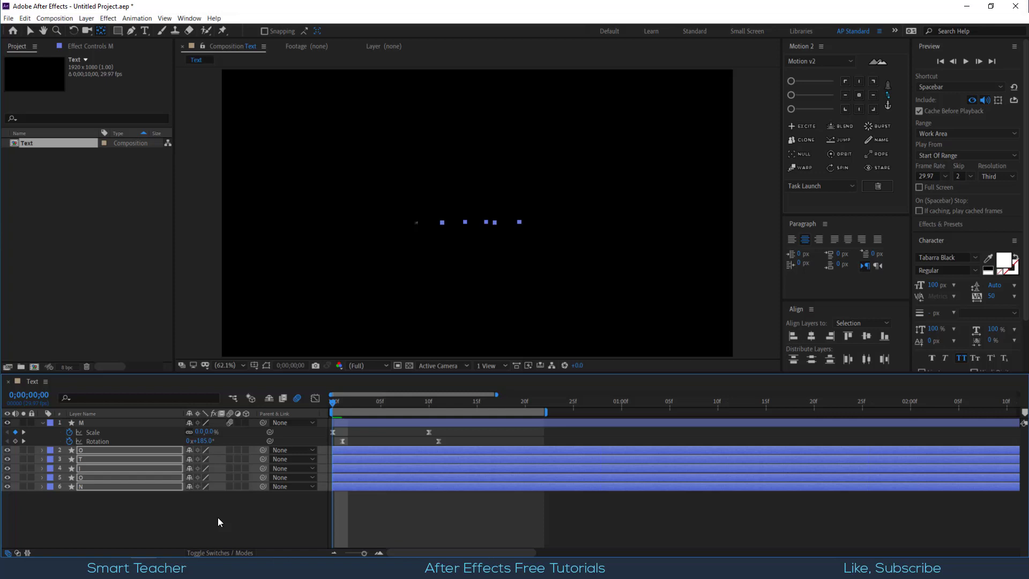
left_click(217, 517)
key("space")
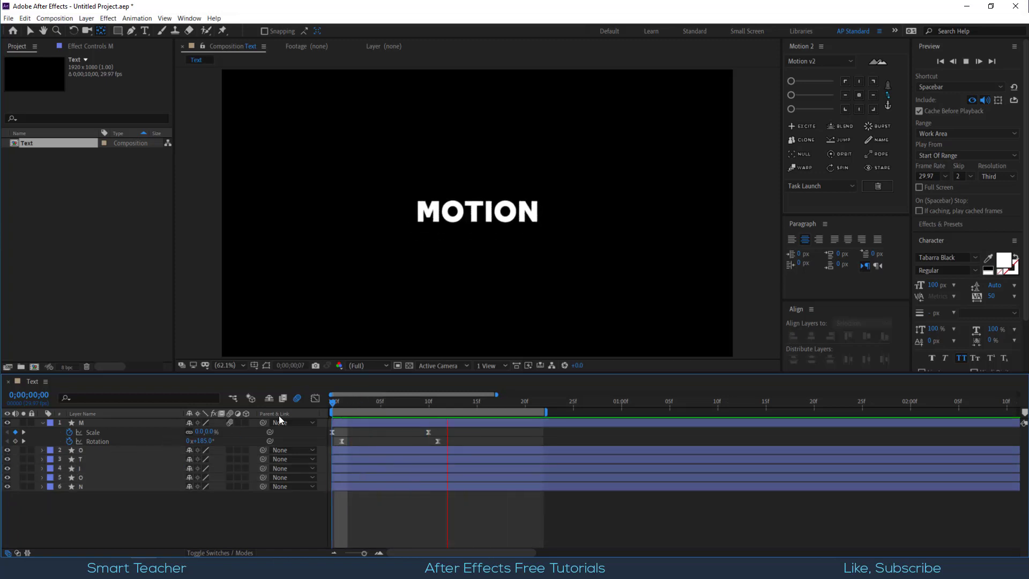
key("space")
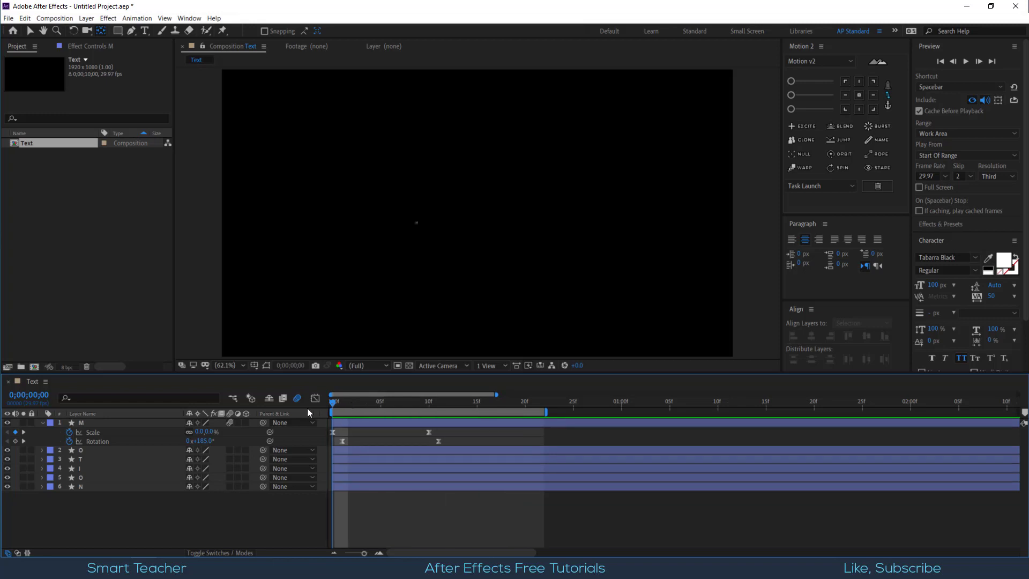
- Stagger the O, T, I, O, N layers so each starts one frame after the previous
left_click(43, 423)
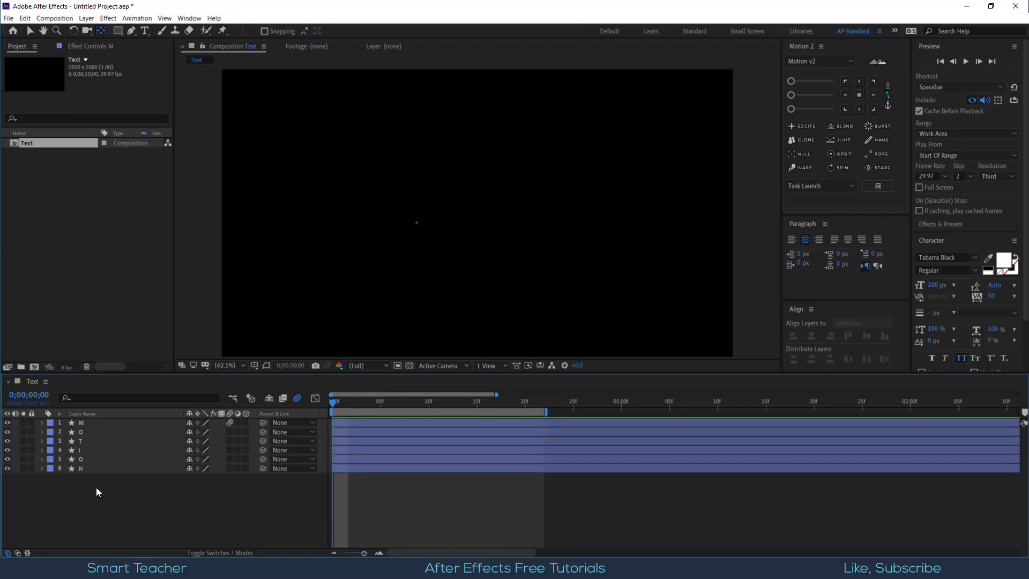
left_click_drag(96, 487, 94, 433)
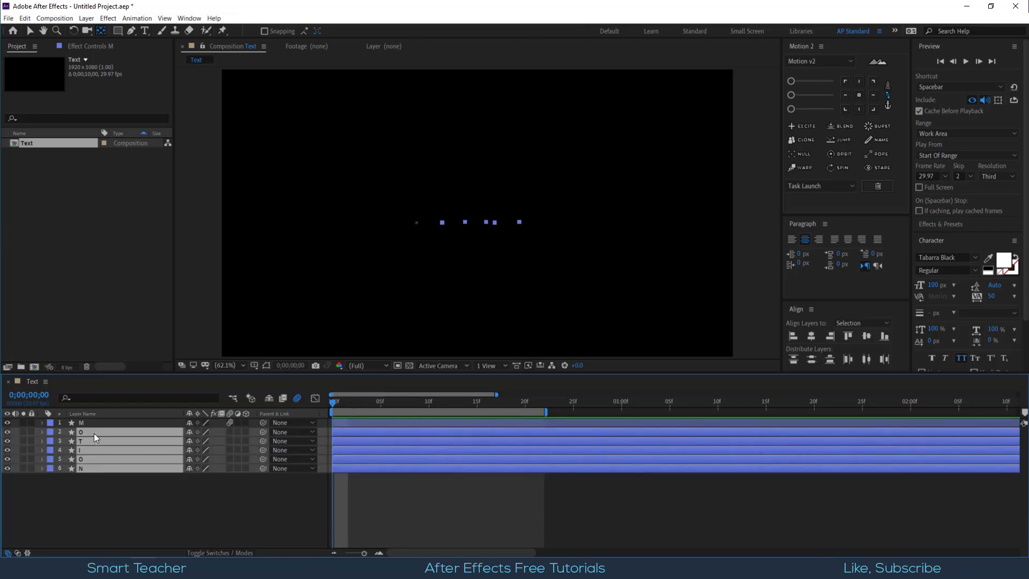
key("alt+Page_Down")
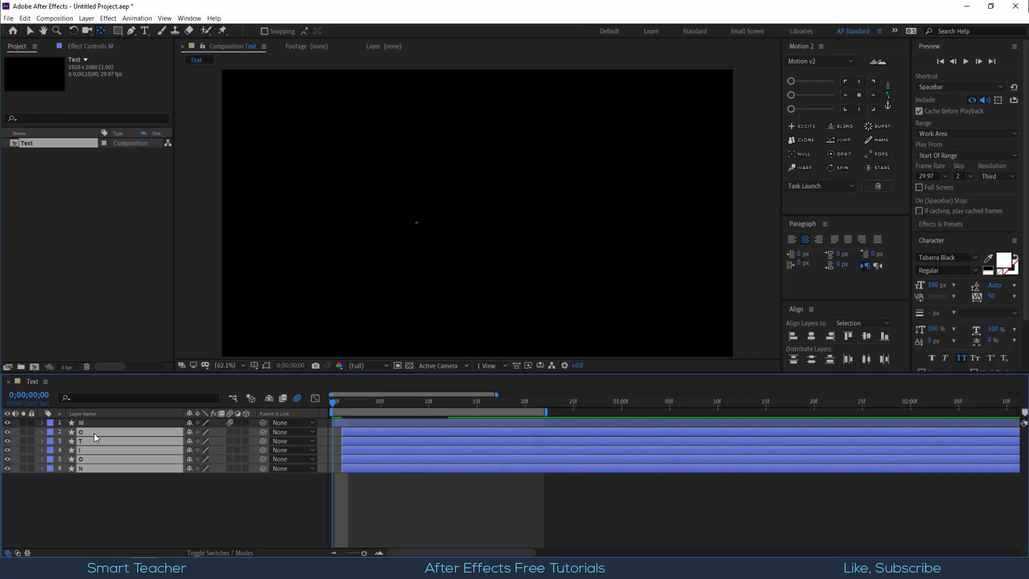
left_click(83, 432, "ctrl")
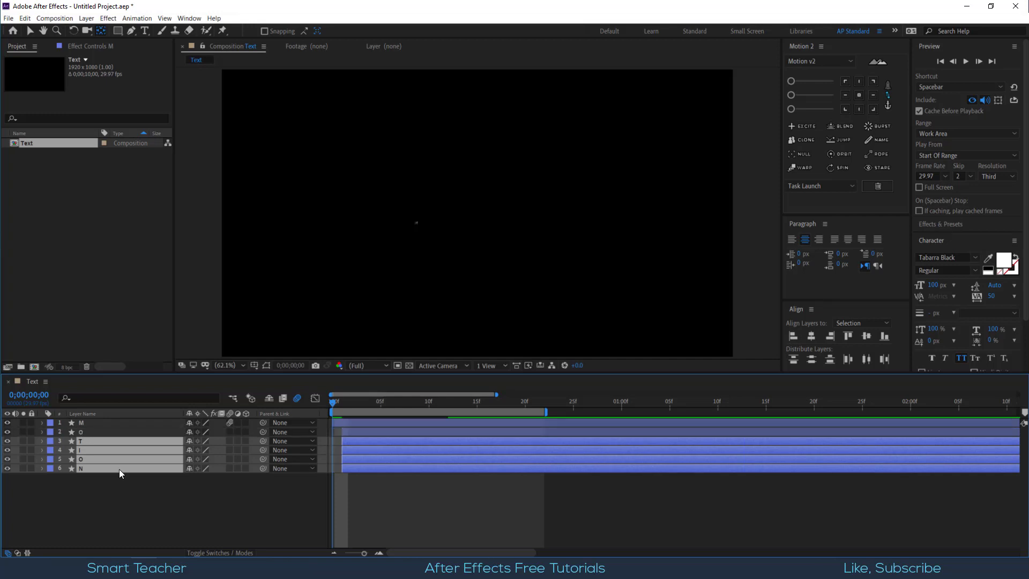
key("alt+Page_Down")
left_click(98, 443, "ctrl")
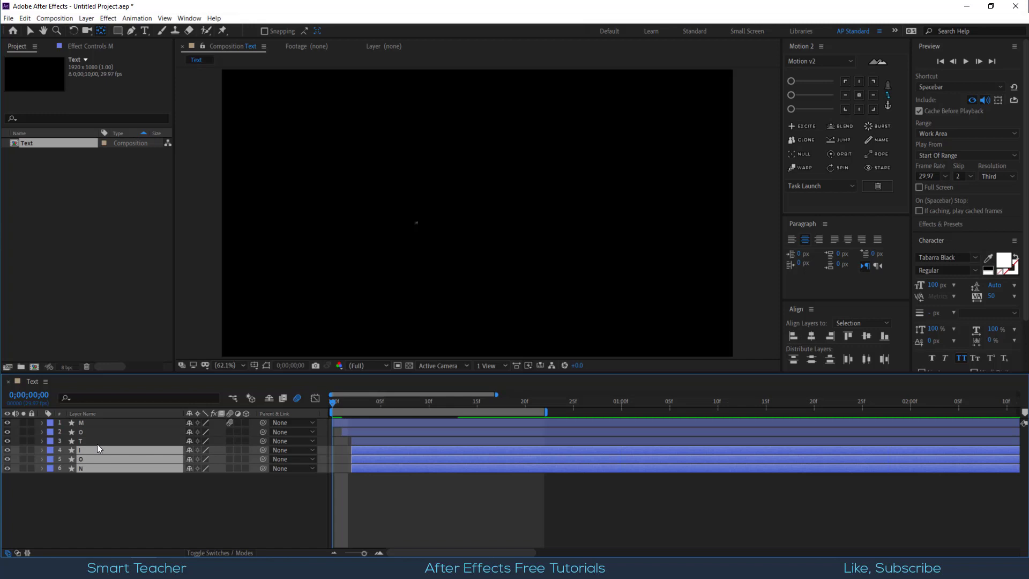
key("alt+Page_Down")
left_click(97, 451, "ctrl")
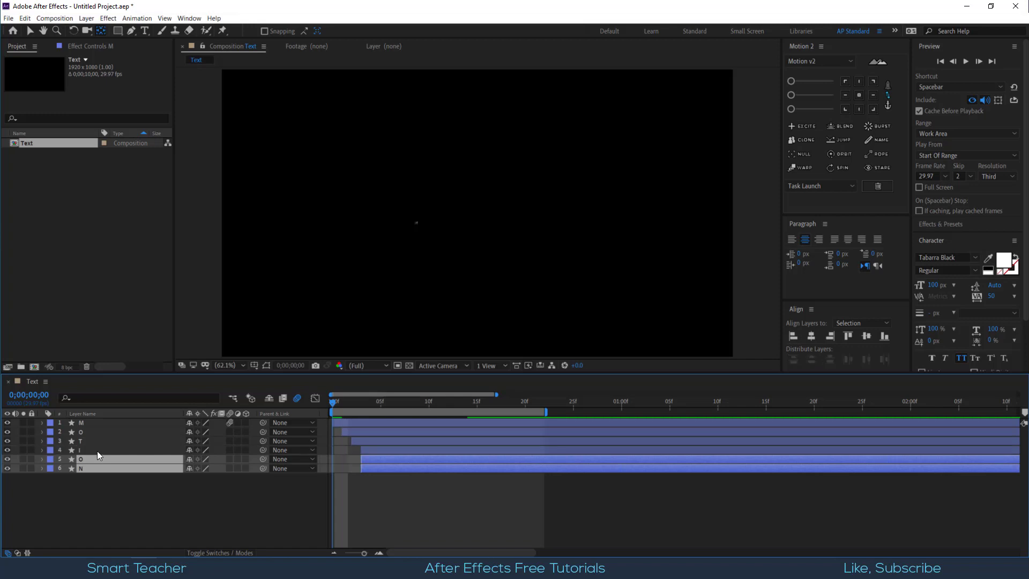
key("alt+Page_Down")
left_click(95, 461, "ctrl")
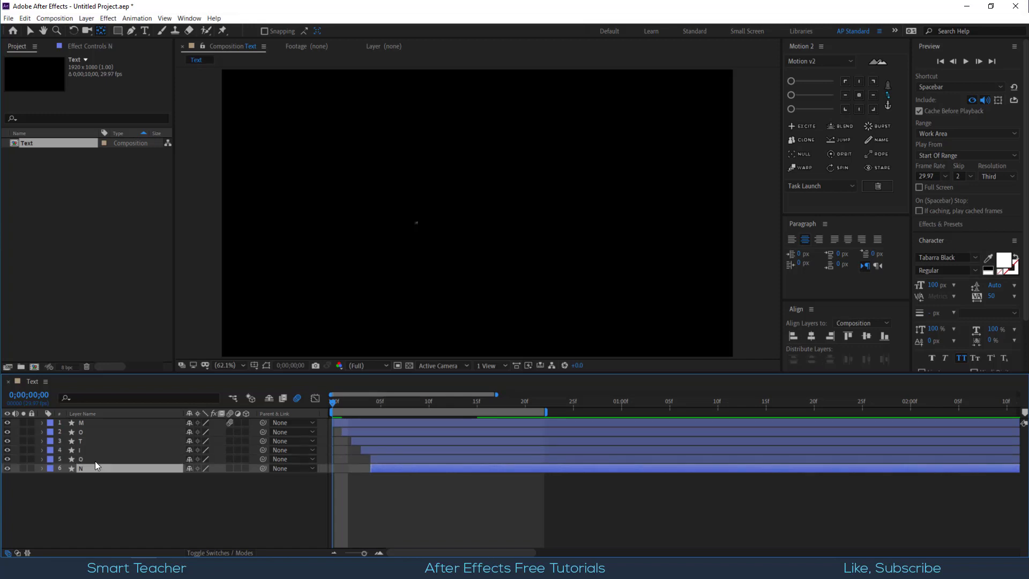
key("alt+Page_Down")
- Extend the work area to one second and preview the staggered MOTION animation
left_click_drag(548, 421, 628, 421)
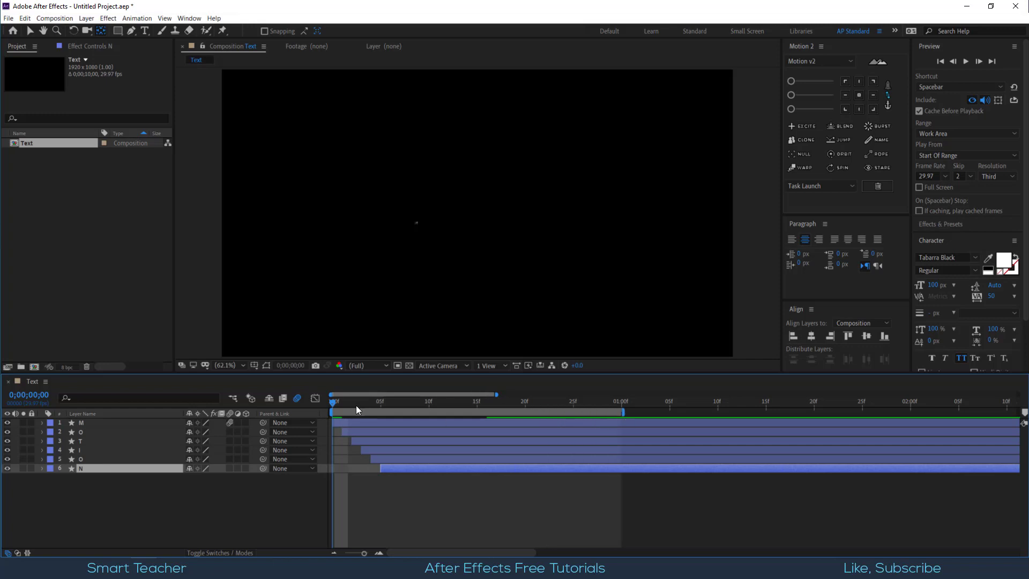
key("space")
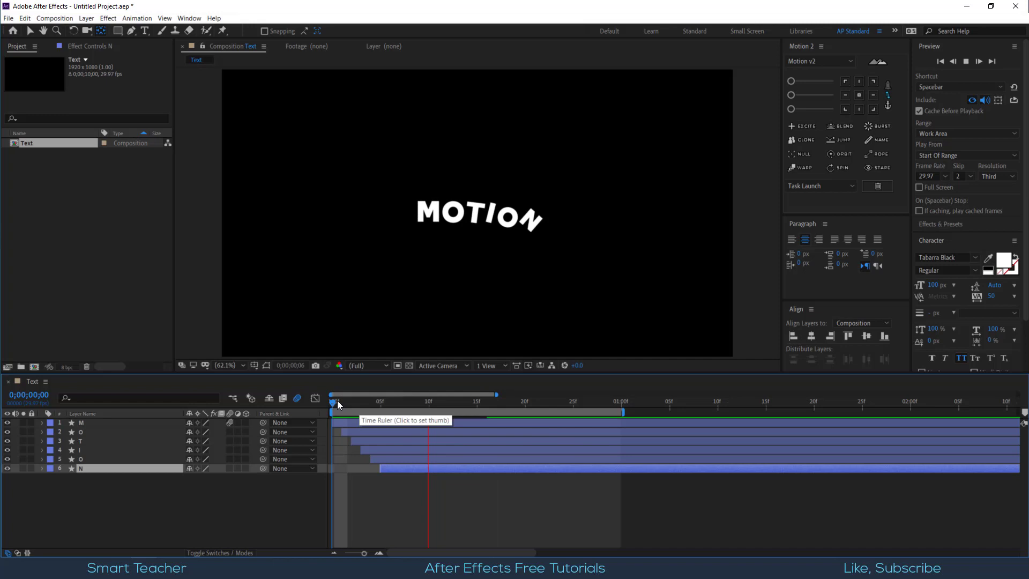
left_click_drag(336, 401, 568, 427)
- Create a new composition named 'Text Color Copy'
left_click(239, 512)
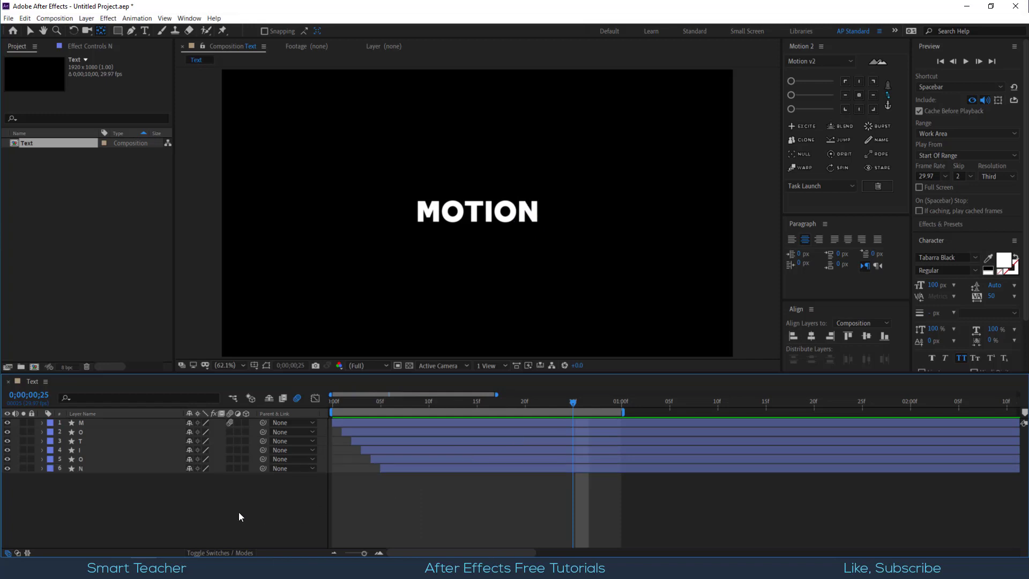
left_click(35, 367)
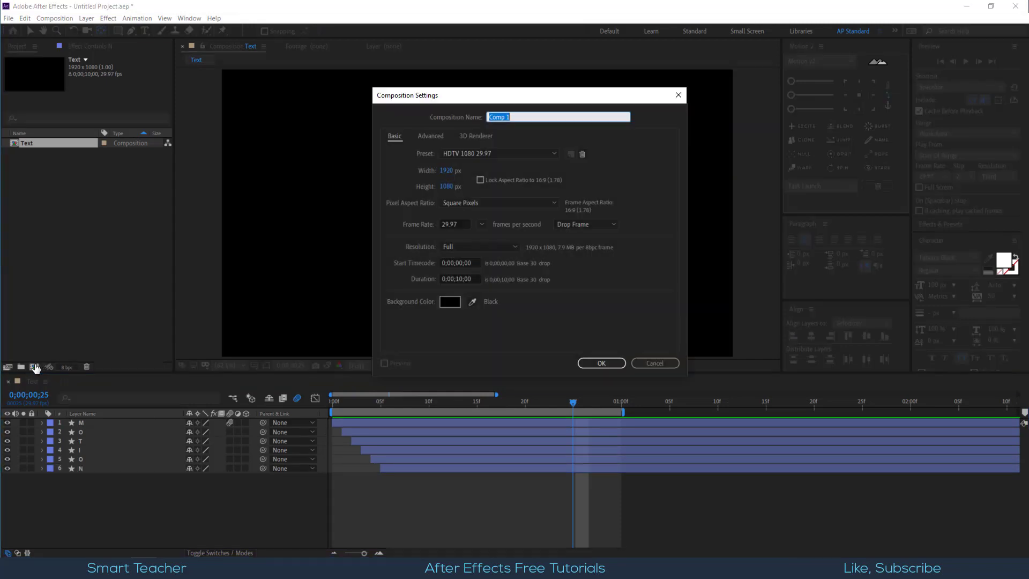
type("Text Color Copy")
key("Return")
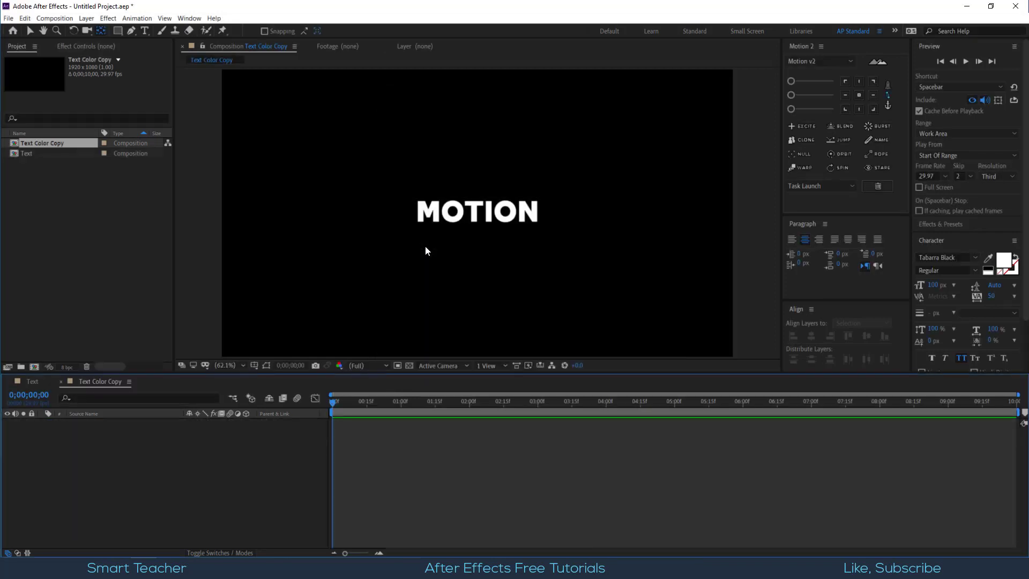
- Add the Text composition, duplicate it into four layers, and hide the top copy
key("v")
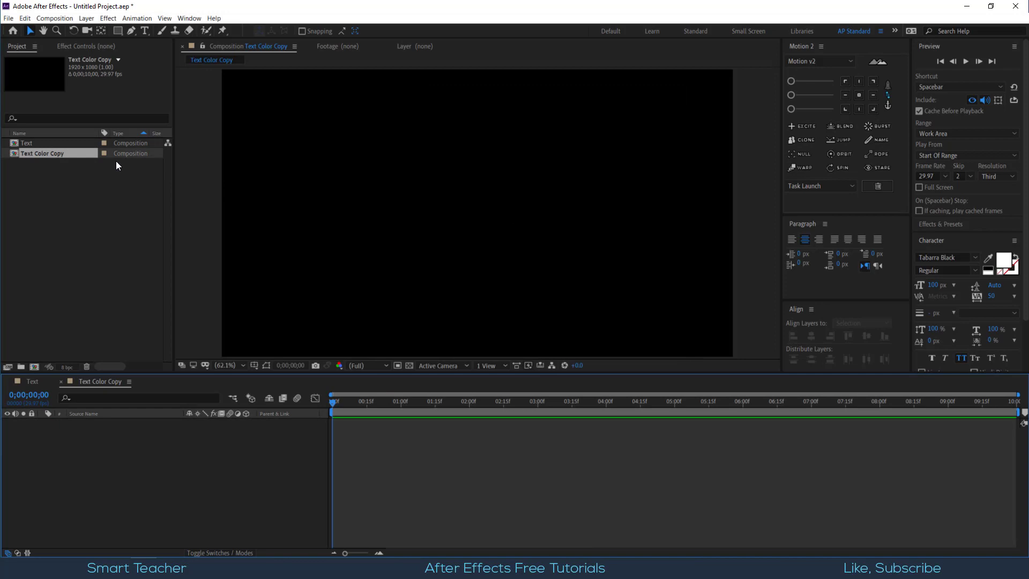
left_click_drag(68, 142, 168, 434)
left_click(179, 474)
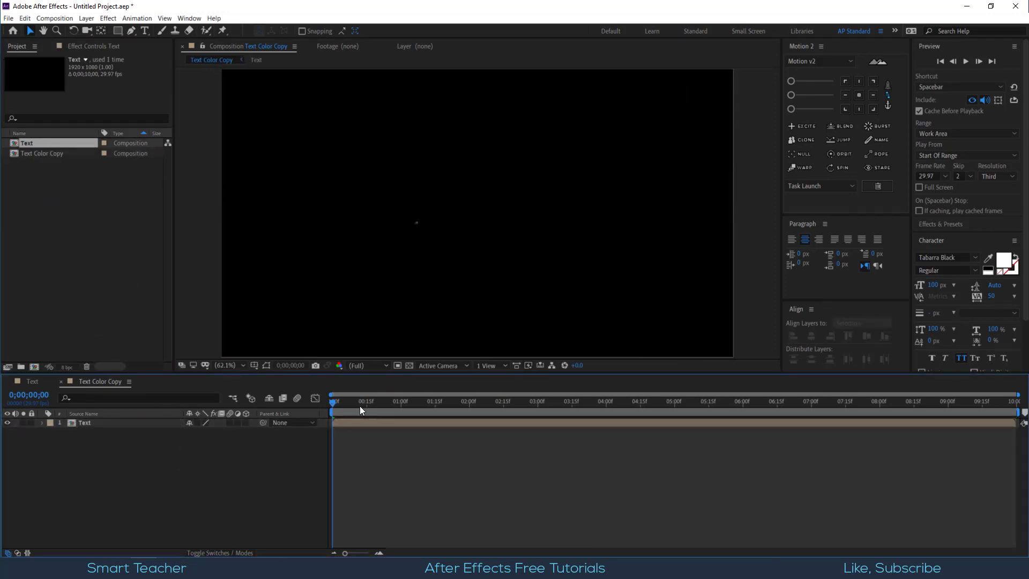
mouse_move(359, 406)
left_mouse_down()
mouse_move(404, 407)
mouse_move(376, 406)
left_mouse_up()
left_click(375, 419)
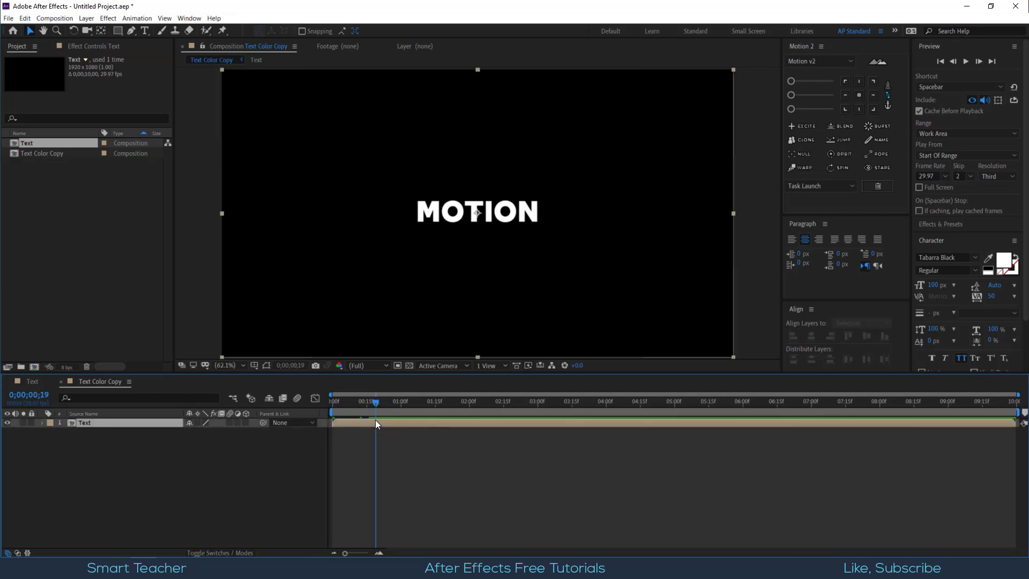
key("ctrl+d")
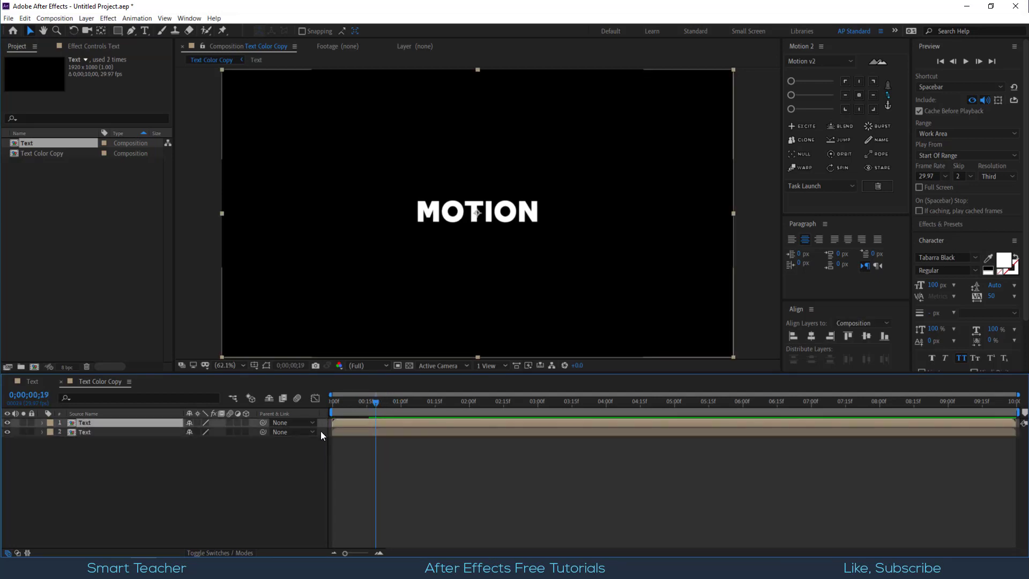
key("ctrl+d")
key("ctrl+d")
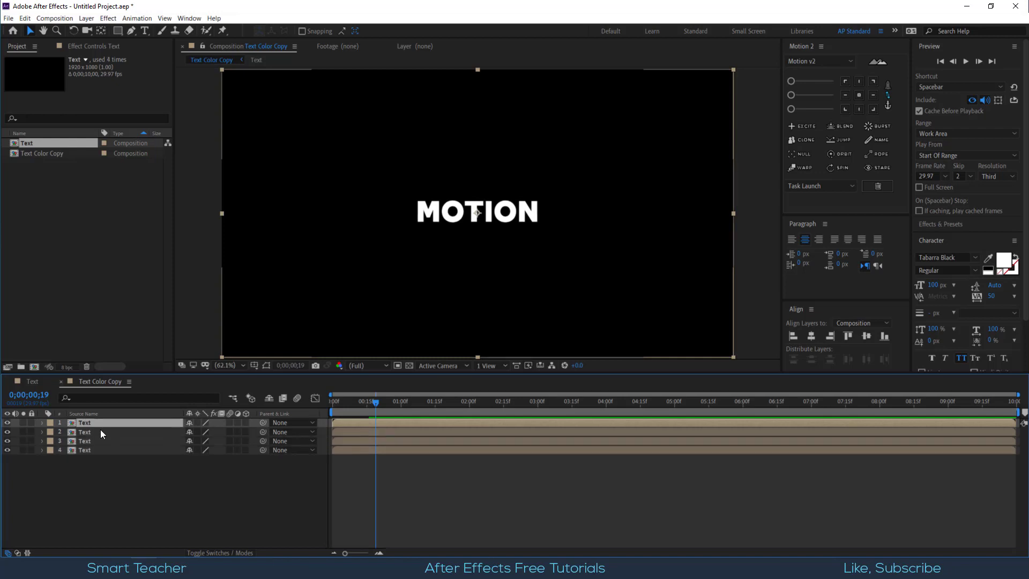
left_click(7, 422)
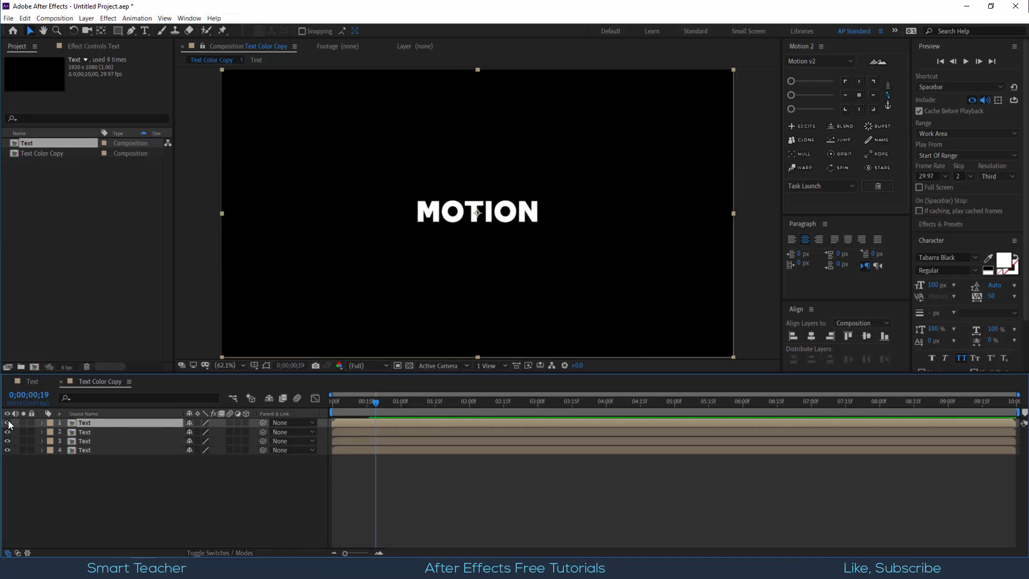
- Apply a Fill effect to Text layer 2 and paste it onto layers 3 and 4
left_click(89, 431)
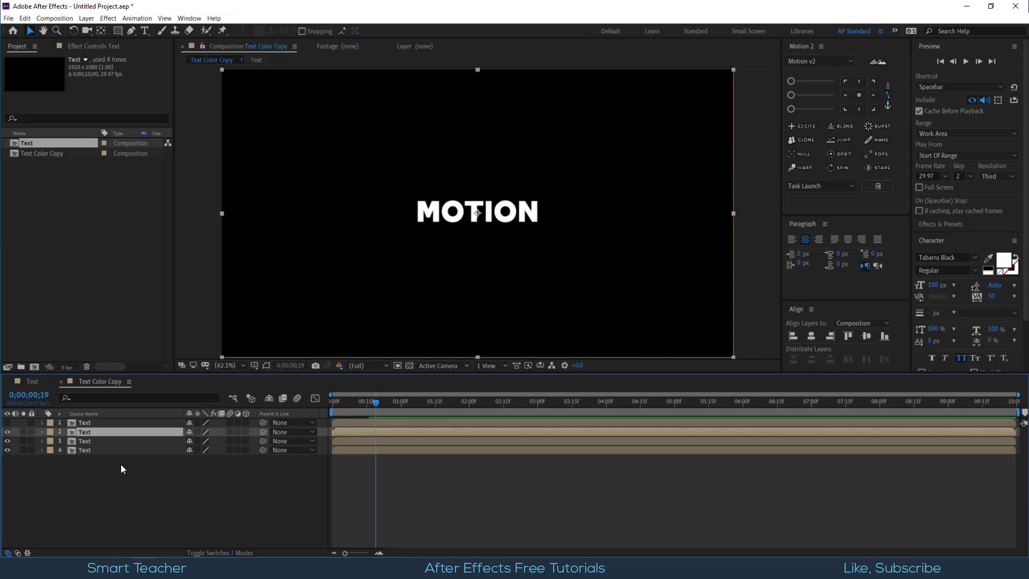
key("ctrl+space")
type("fil")
key("Return")
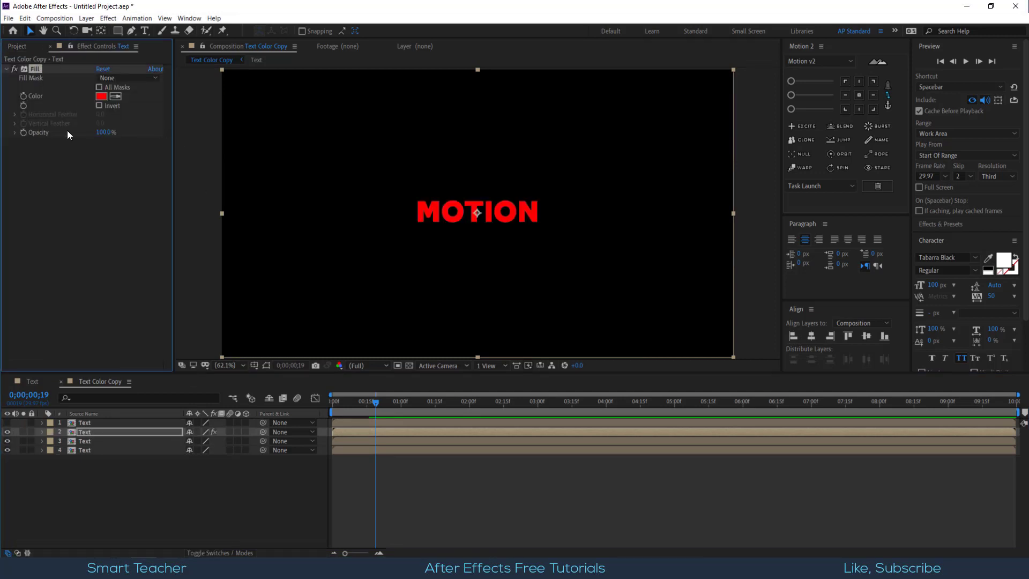
left_click_drag(105, 484, 94, 441)
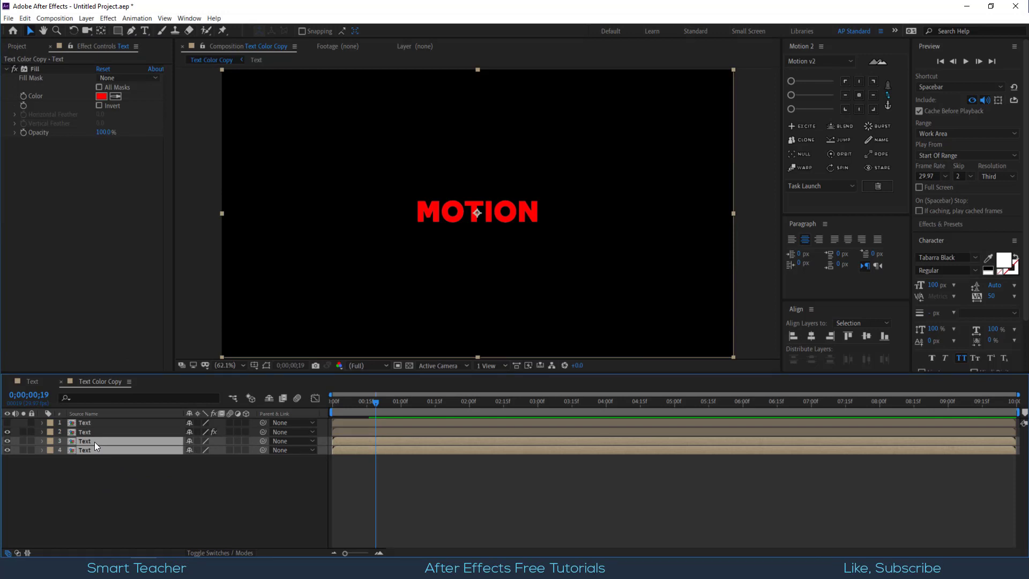
key("ctrl+v")
left_click(100, 478)
- Set layer 2's fill colour to blue, then hide that layer
left_click(100, 432)
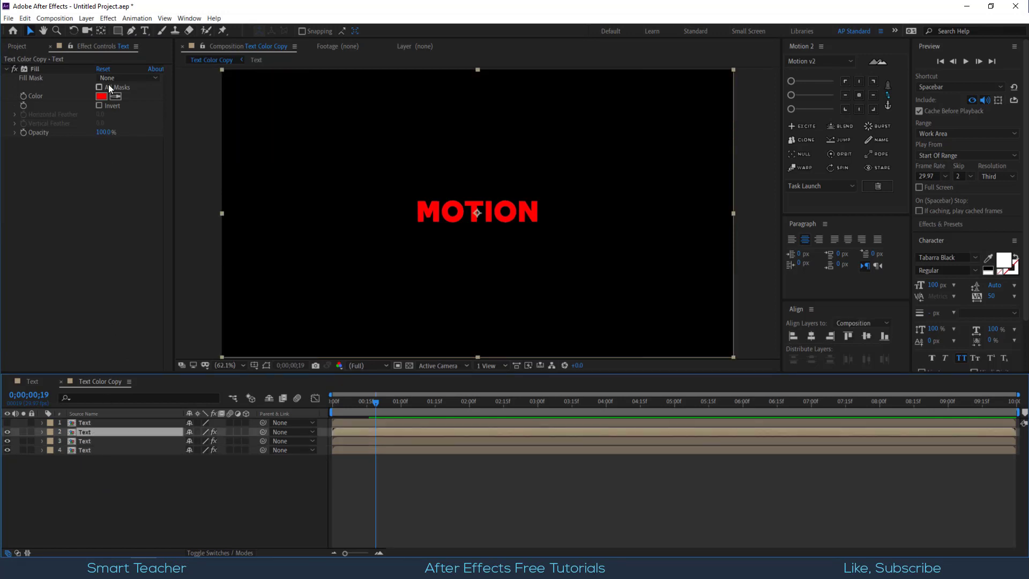
left_click(100, 96)
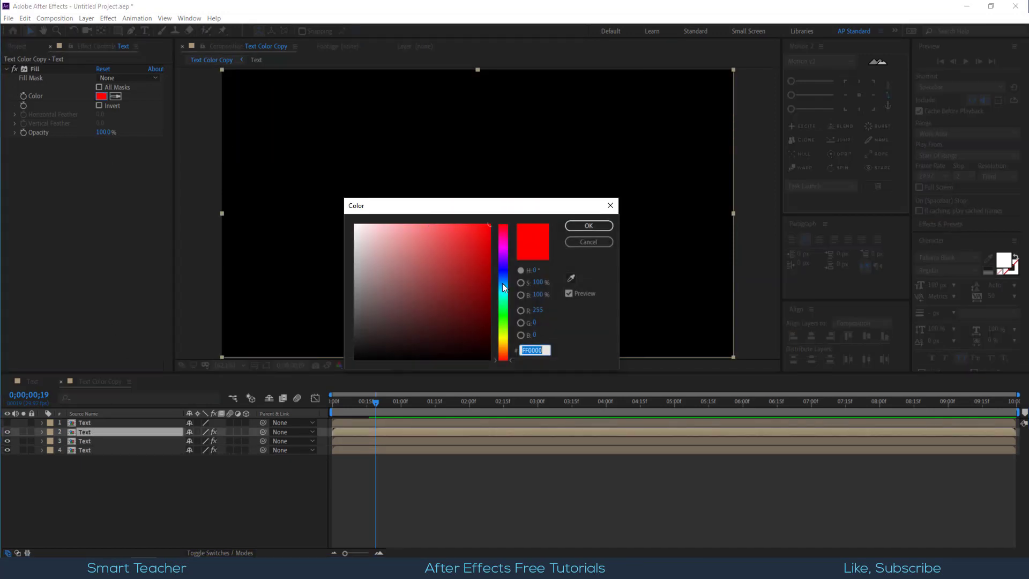
left_click_drag(503, 287, 506, 276)
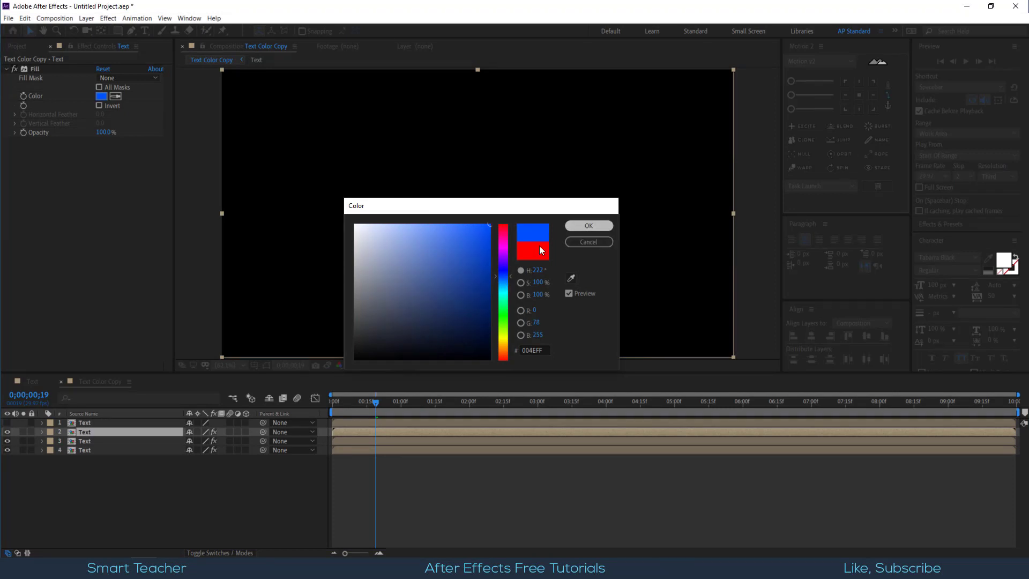
key("Return")
left_click(8, 431)
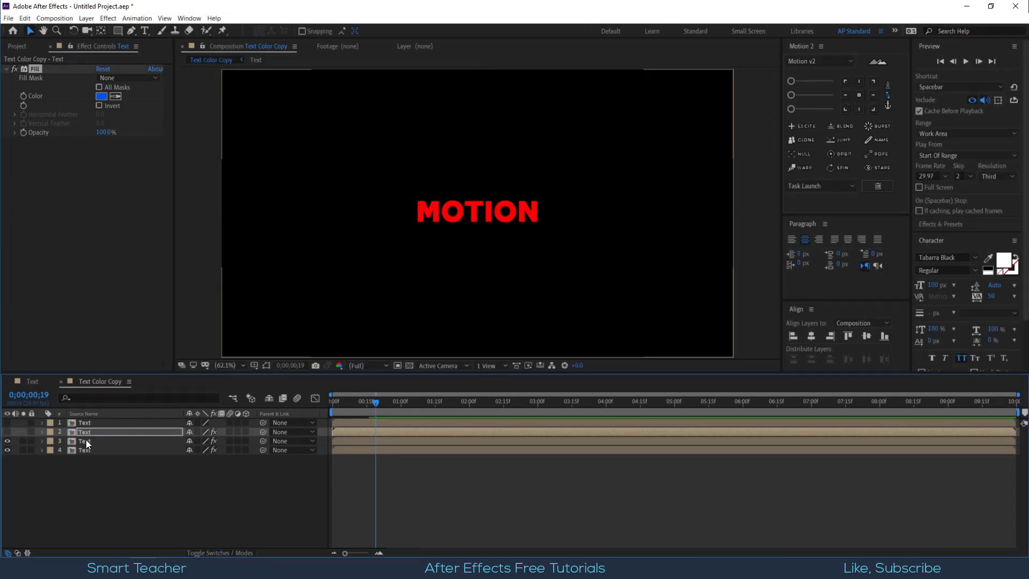
- Set layer 3's fill to a darker yellow at 80% brightness, then hide it
left_click(85, 441)
left_click(101, 97)
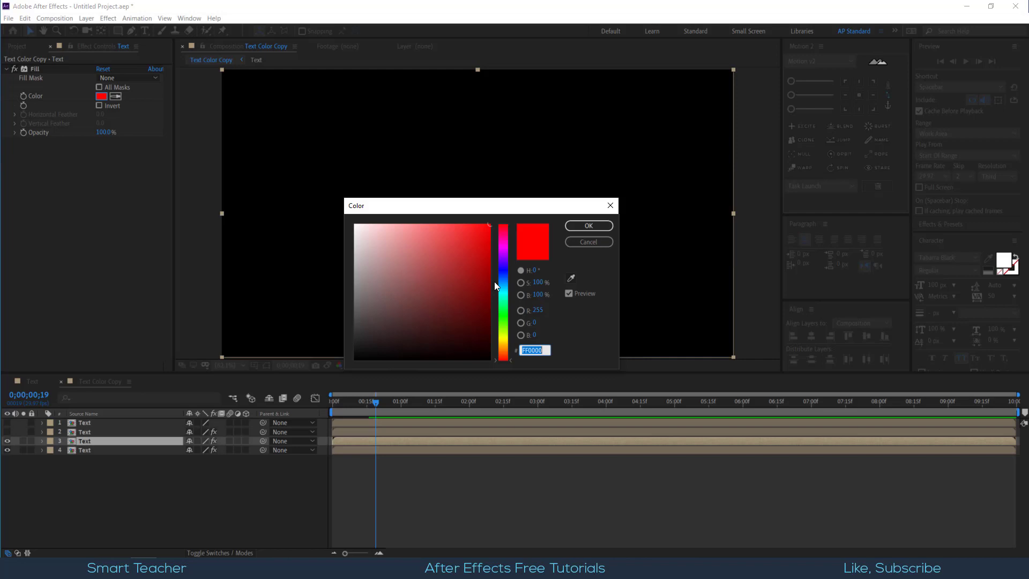
left_click_drag(504, 301, 503, 342)
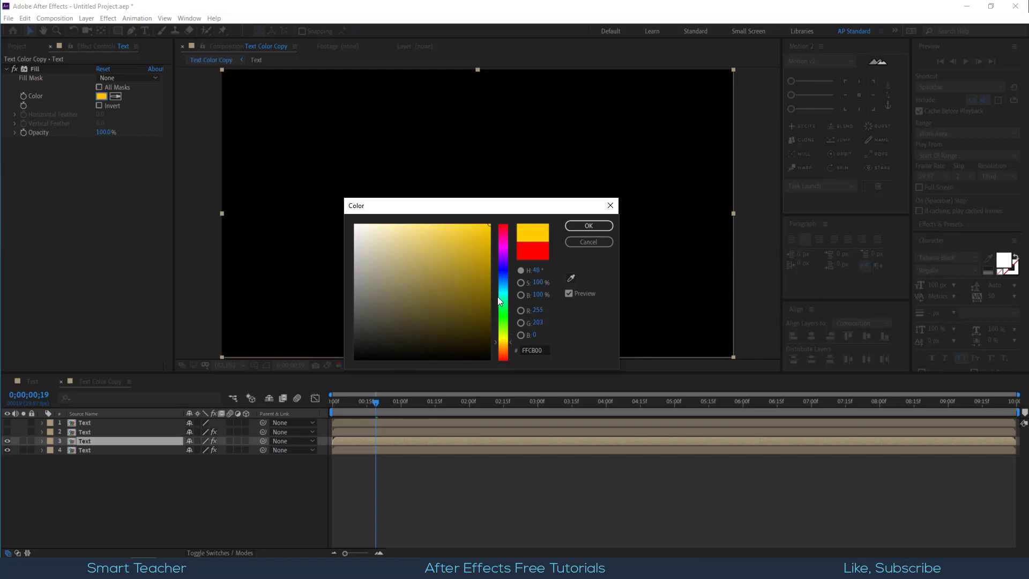
left_click_drag(486, 251, 491, 251)
left_click(580, 227)
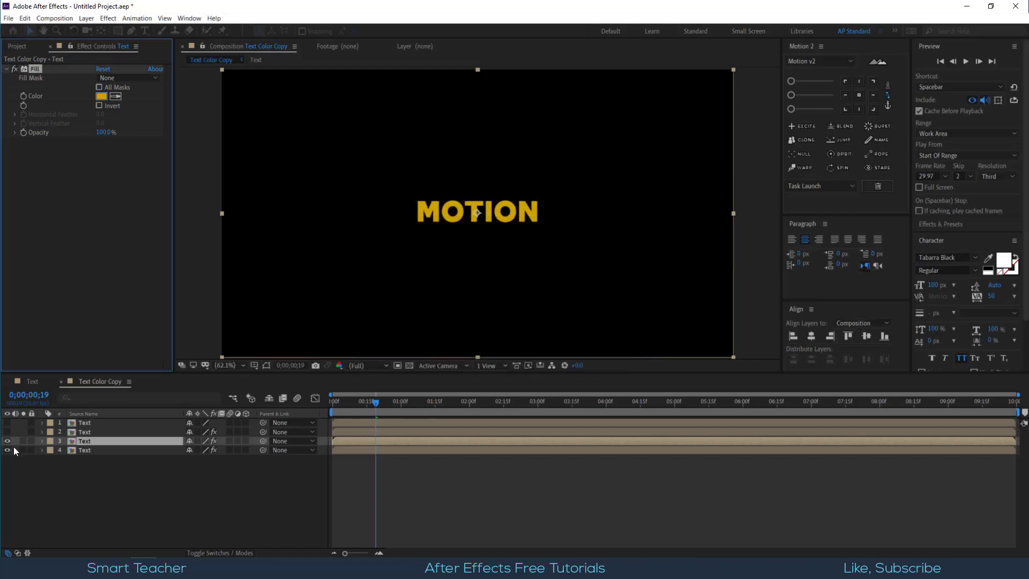
left_click(8, 441)
- Set layer 4's fill to purple 40009A, unhide layers 1–3, and select layers 2–4
left_click(78, 450)
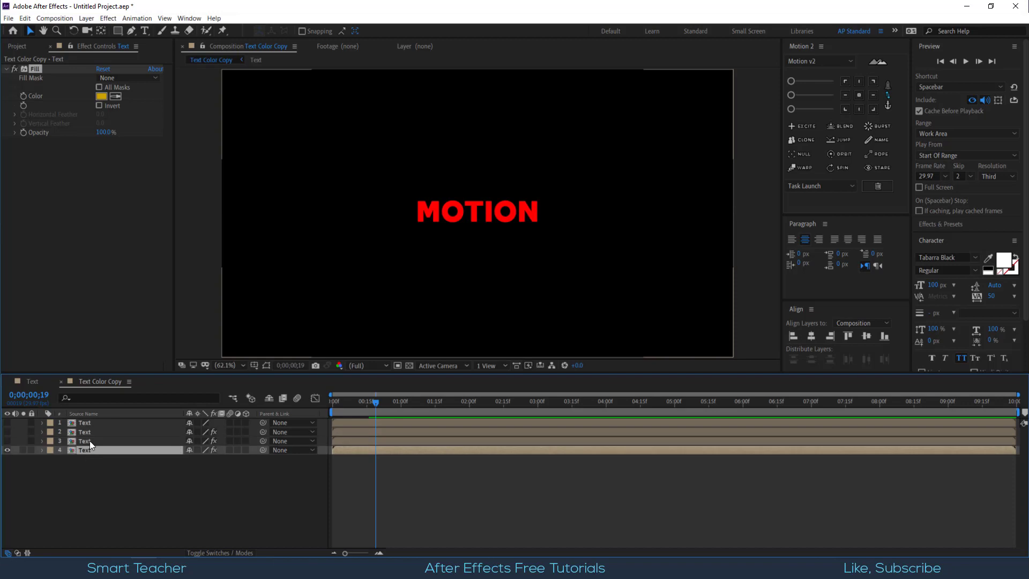
left_click(101, 96)
mouse_move(500, 274)
left_mouse_down()
mouse_move(501, 252)
mouse_move(510, 257)
left_mouse_up()
left_click(494, 276)
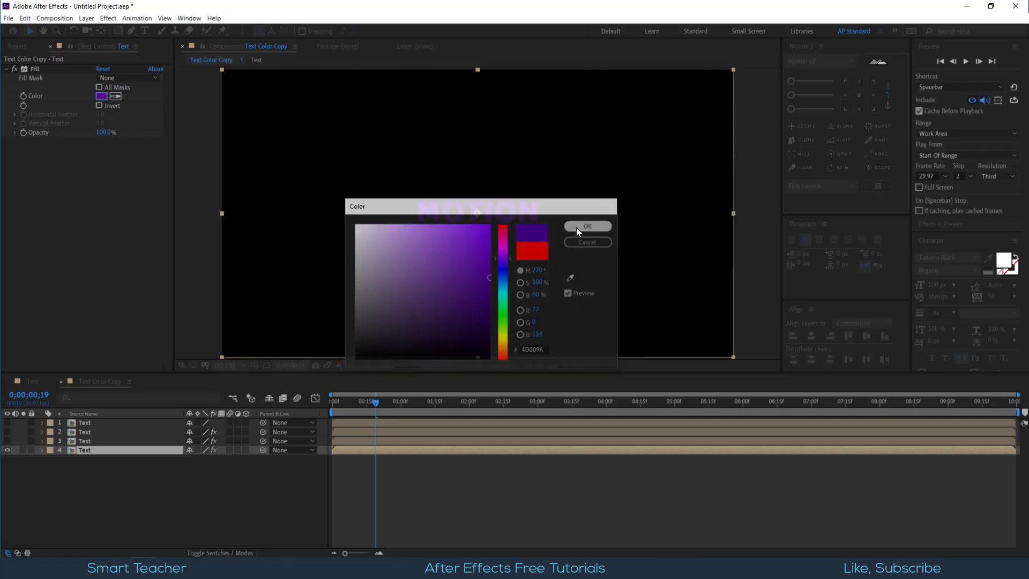
left_click(576, 227)
left_click_drag(7, 444, 8, 422)
left_click_drag(75, 467, 94, 431)
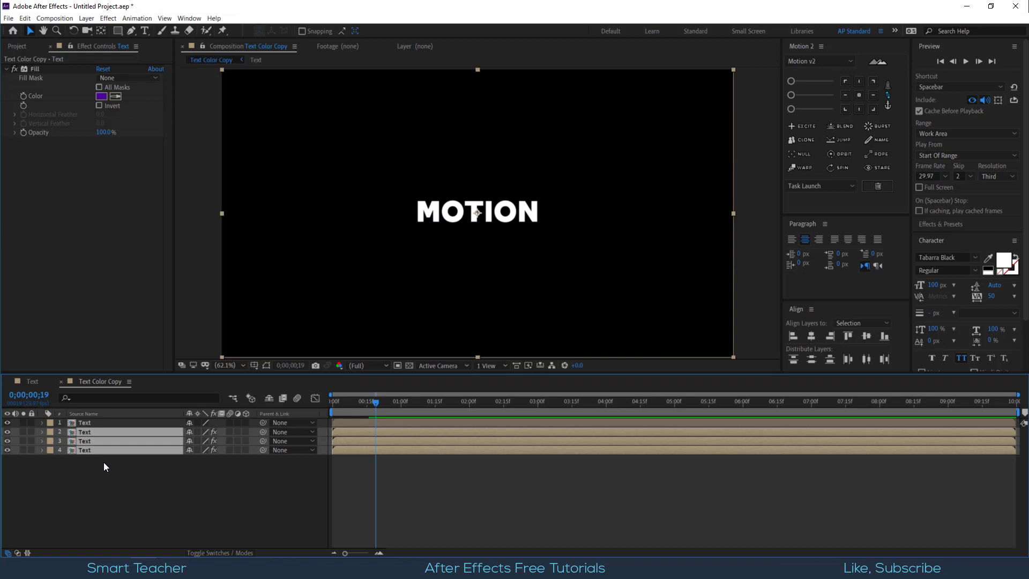
- Offset Text layers 2, 3 and 4 so each starts a frame later than the one above
key("alt+Page_Down")
key("alt+Page_Down")
left_click(89, 431, "ctrl")
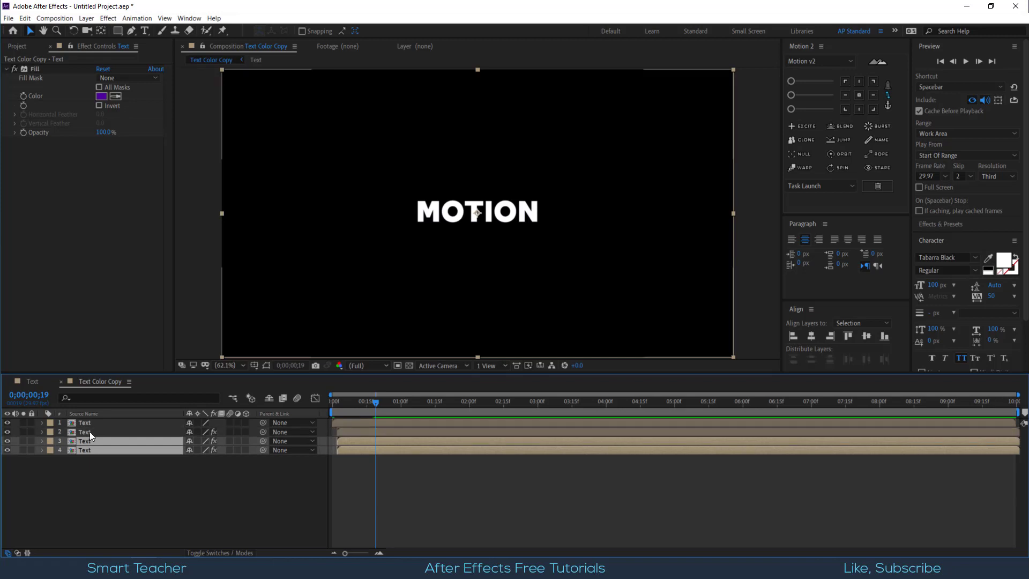
key("alt+Page_Down")
key("alt+Page_Down")
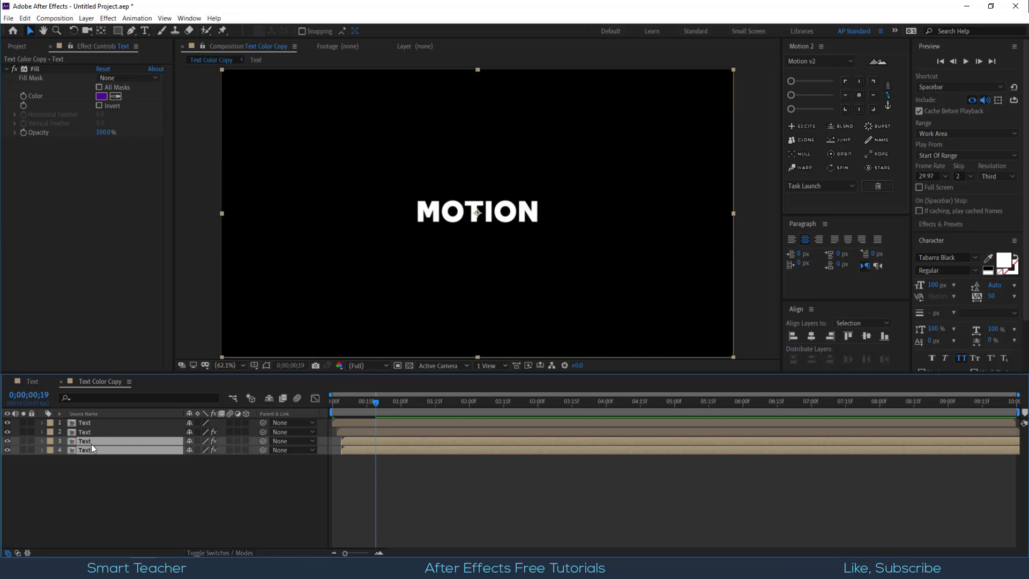
left_click(91, 443, "ctrl")
key("alt+Page_Down")
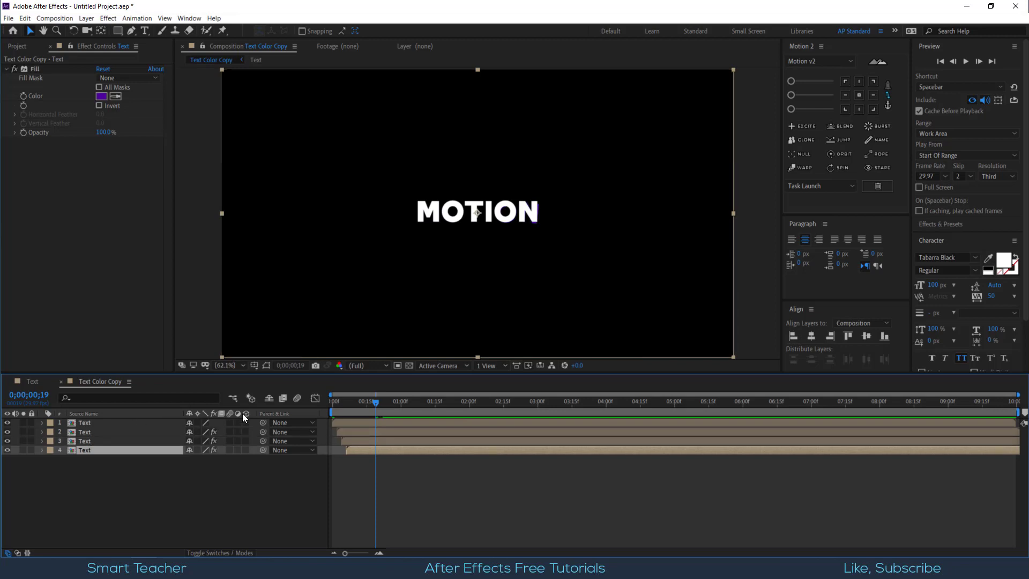
- Enable motion blur and continuous rasterizing on all four layers plus the comp motion blur
left_click_drag(232, 426, 199, 451)
left_click(297, 398)
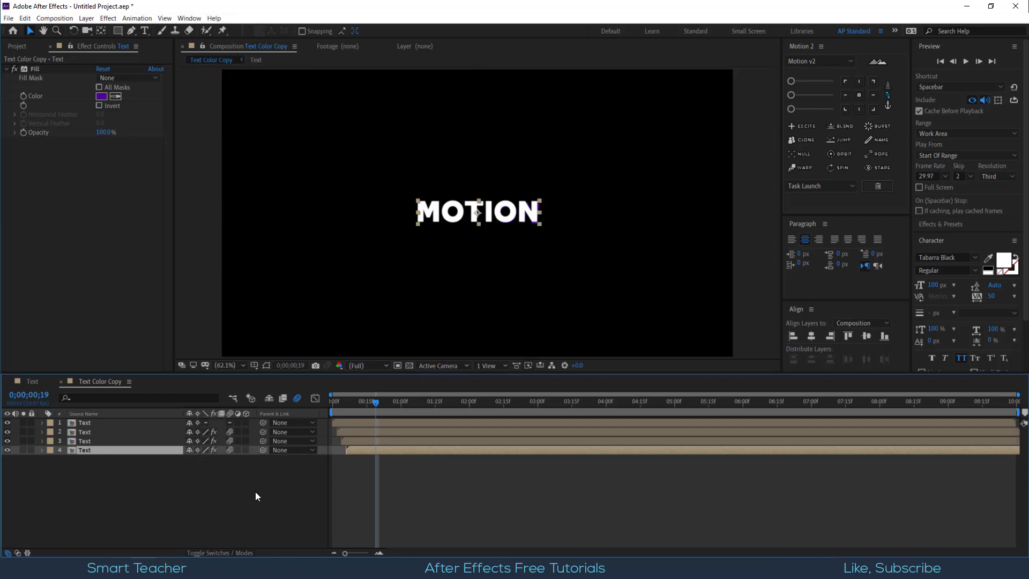
left_click(279, 485)
- End the work area at 2;15 and preview the coloured echo animation from the start
left_click_drag(471, 407, 504, 410)
key("n")
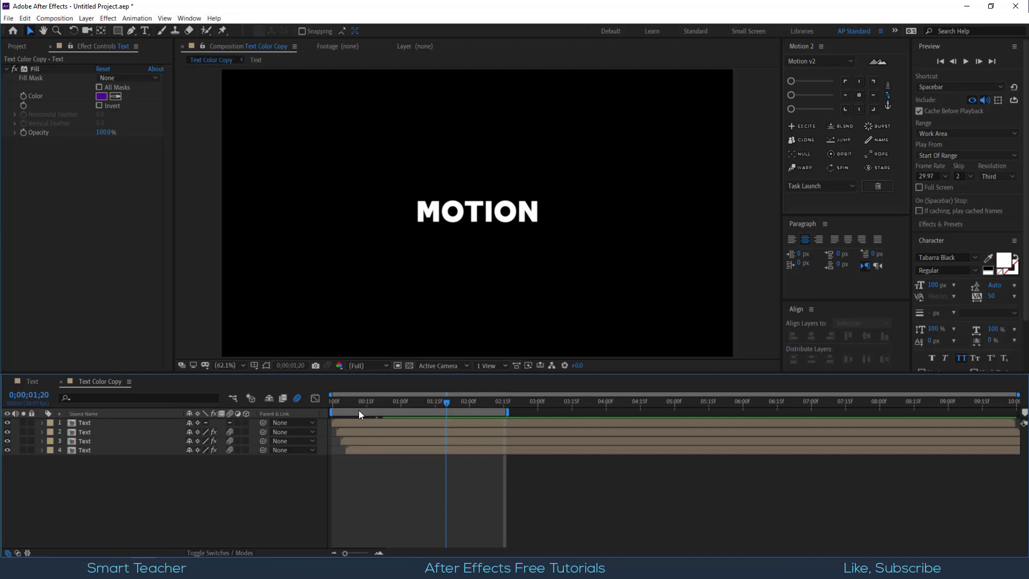
key("Home")
key("space")
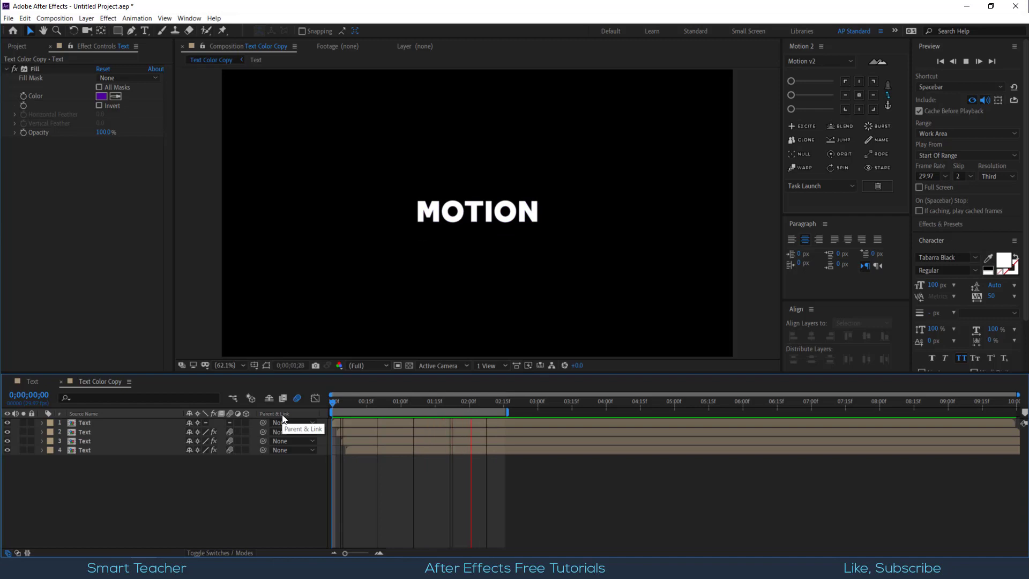
left_click(338, 409)
left_click_drag(337, 409, 490, 406)
- Select all four Text copies and pre-compose them with Ctrl+Shift+C as 'Final Text'
left_click_drag(169, 489, 92, 423)
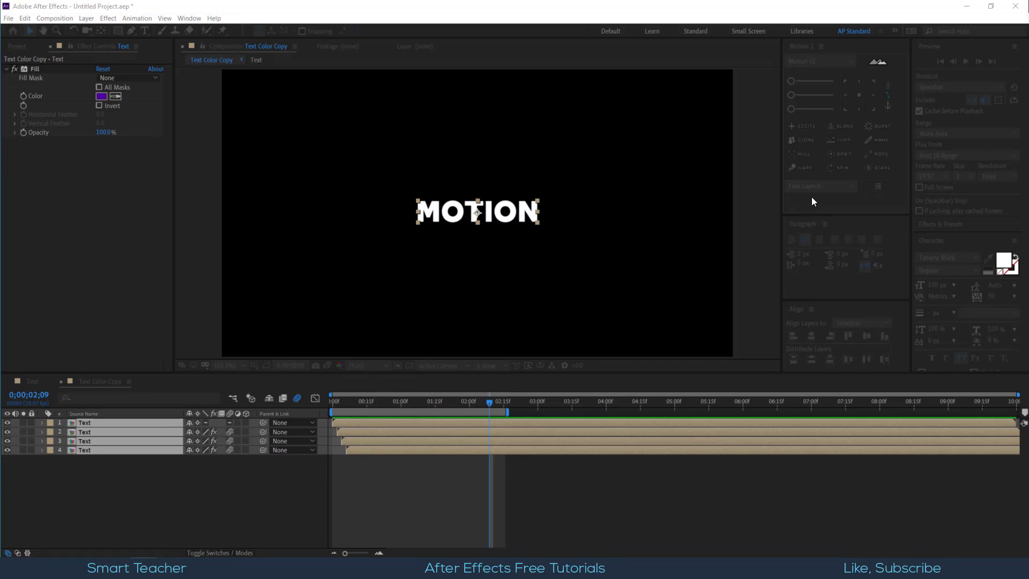
key("ctrl+shift+c")
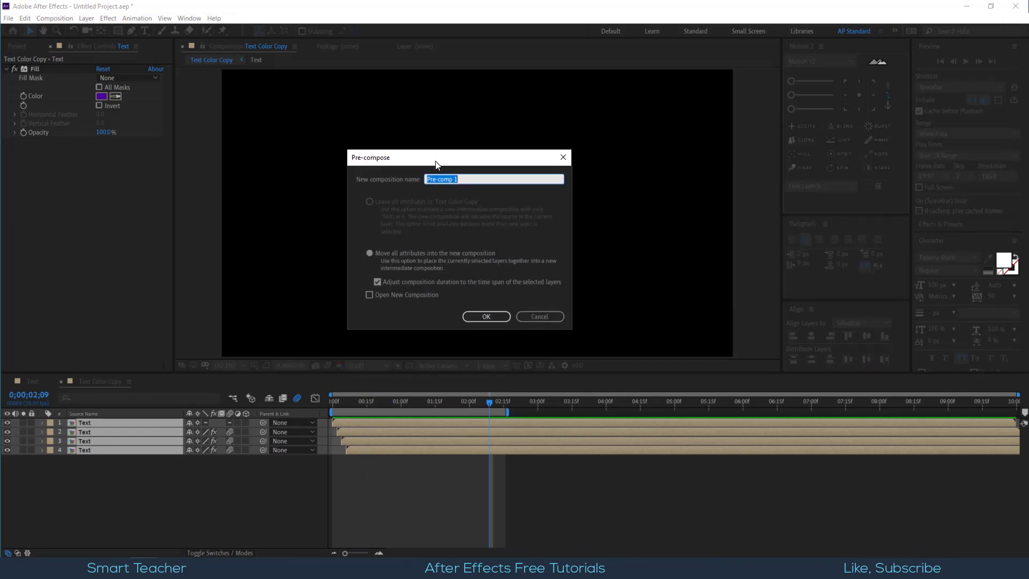
type("Final")
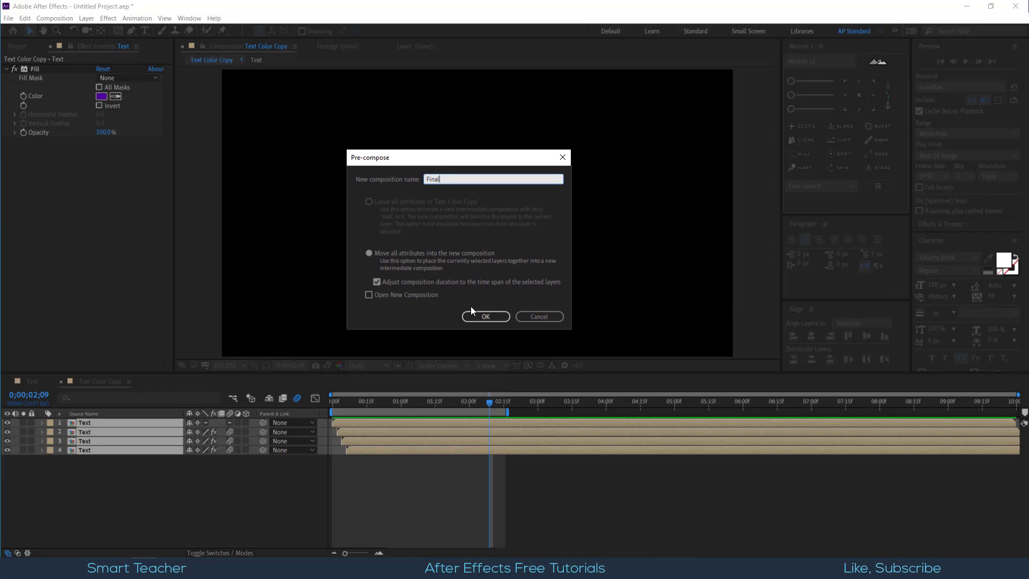
type(" Text")
key("Return")
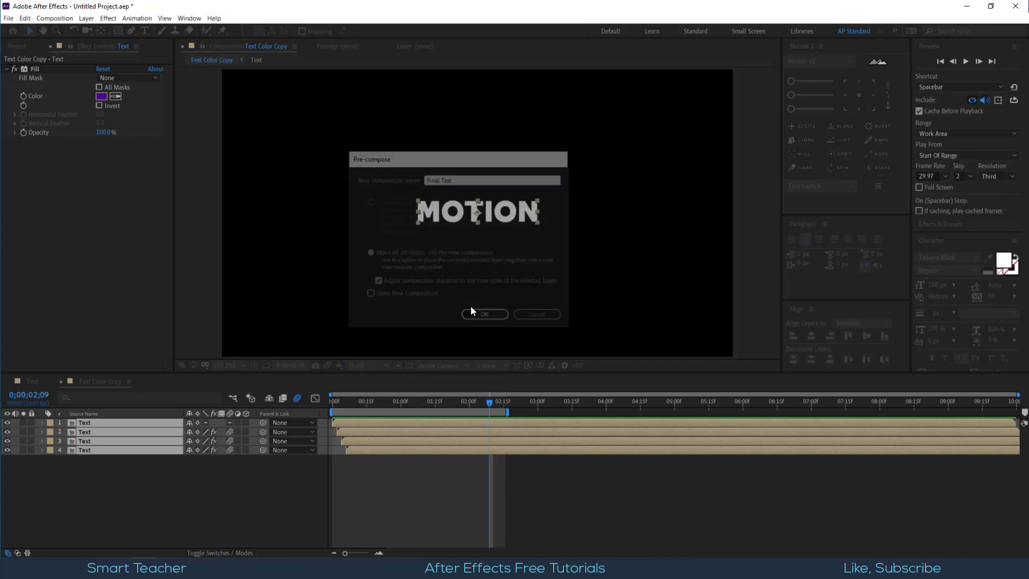
- Create a 'Final Animation' composition, drop the Final Text comp into its timeline, and scrub playback
left_click(187, 472)
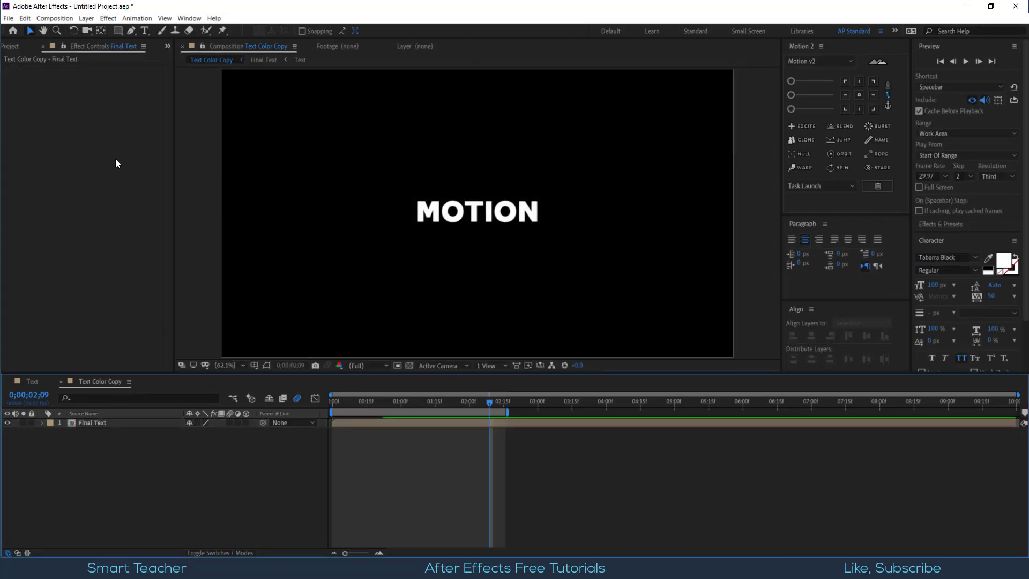
left_click(14, 45)
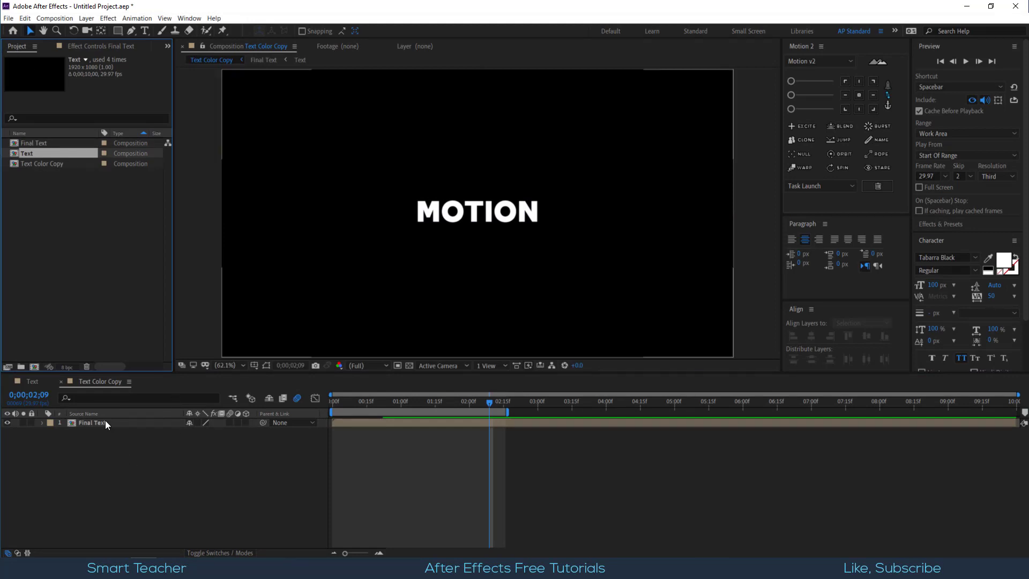
left_click(75, 260)
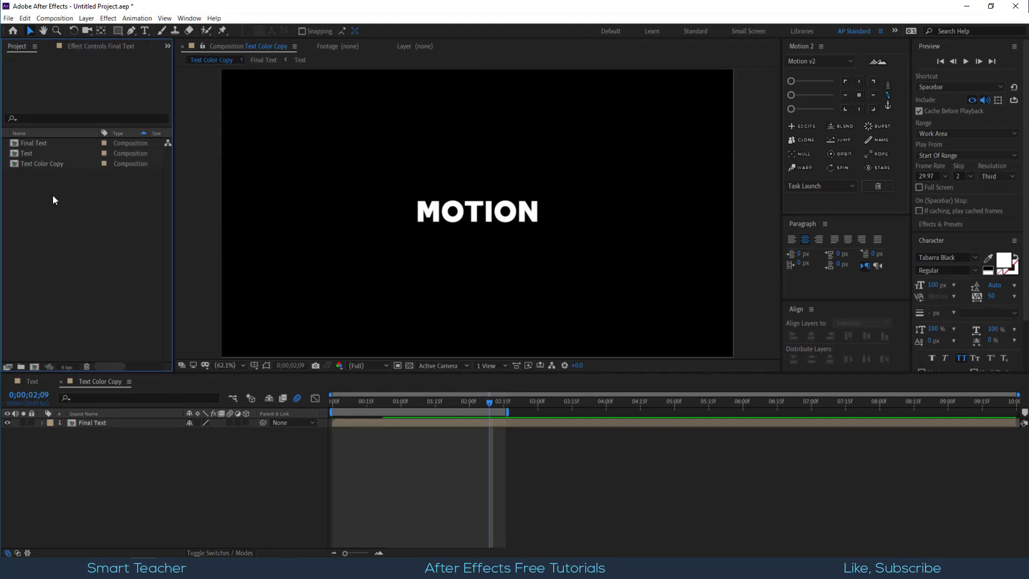
left_click(34, 367)
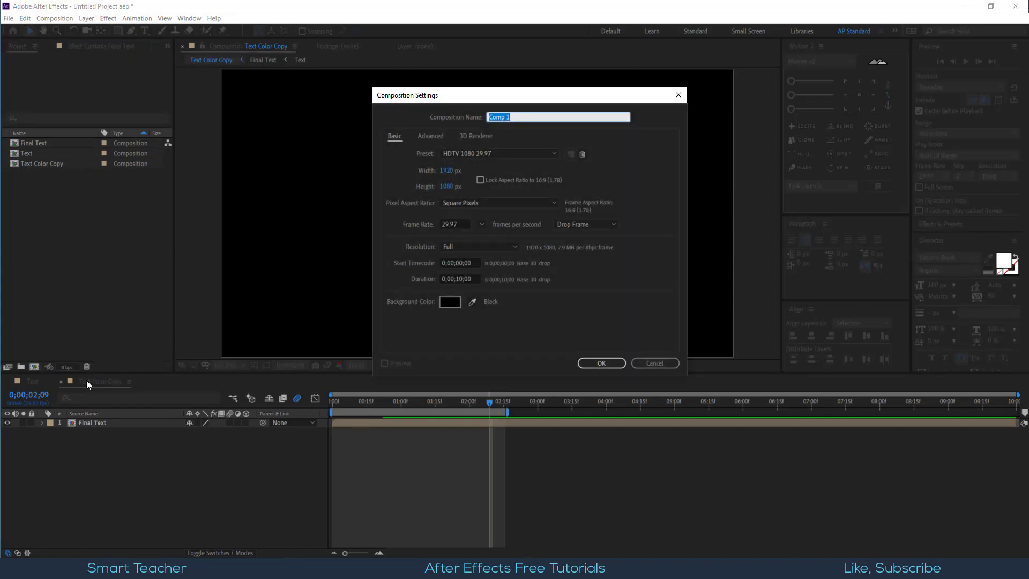
type("Final An")
type("n")
key("Return")
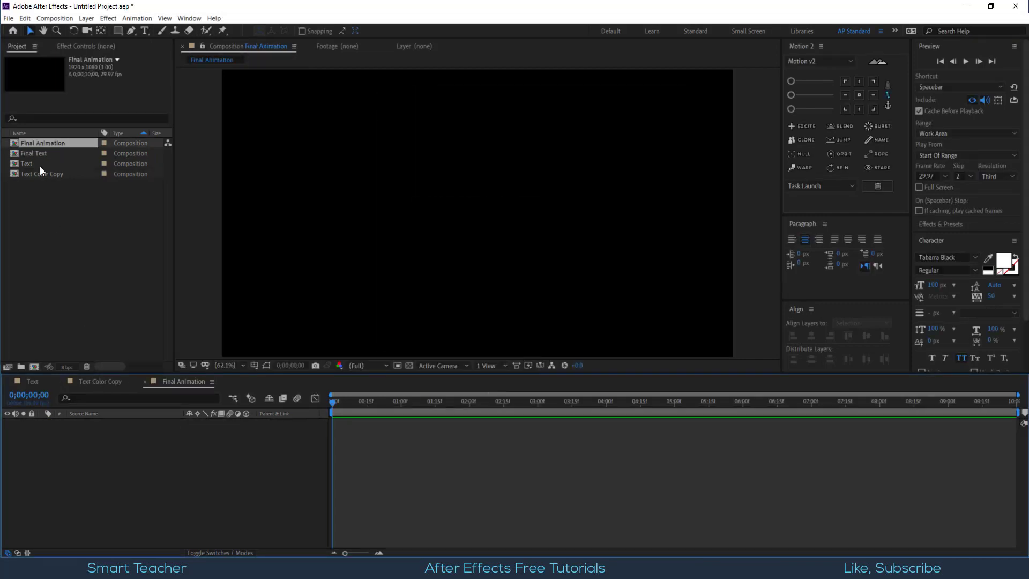
left_click_drag(40, 154, 104, 439)
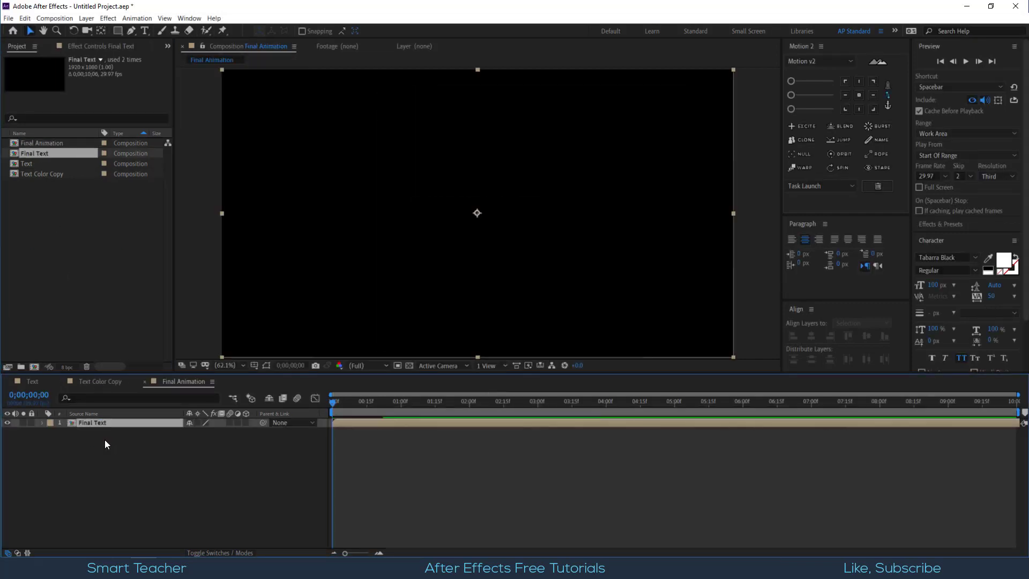
left_click_drag(372, 407, 469, 409)
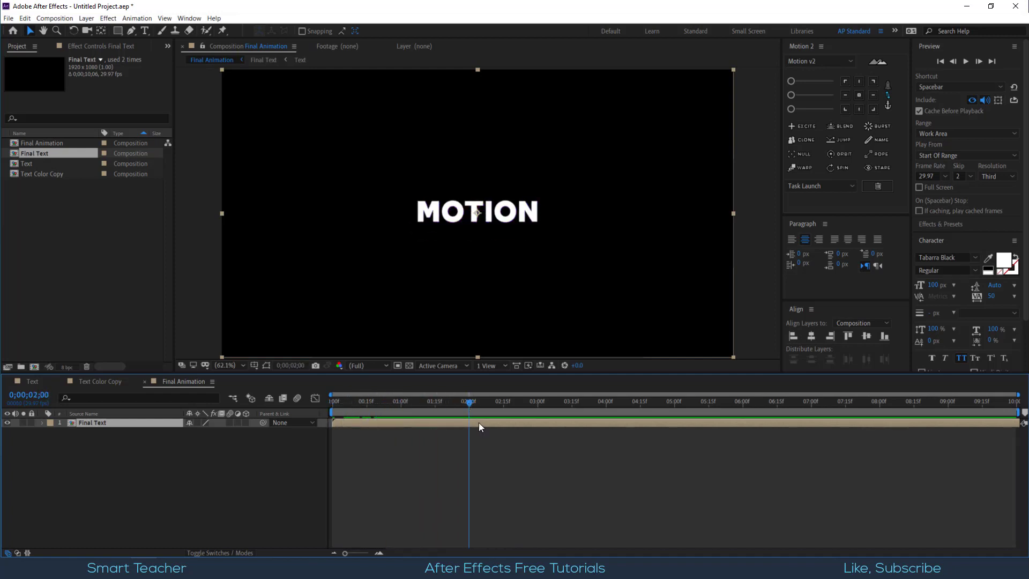
- Trim Final Text at 2;00, then duplicate it, time-reverse the copy and start it at 2;00
key("alt+bracketright")
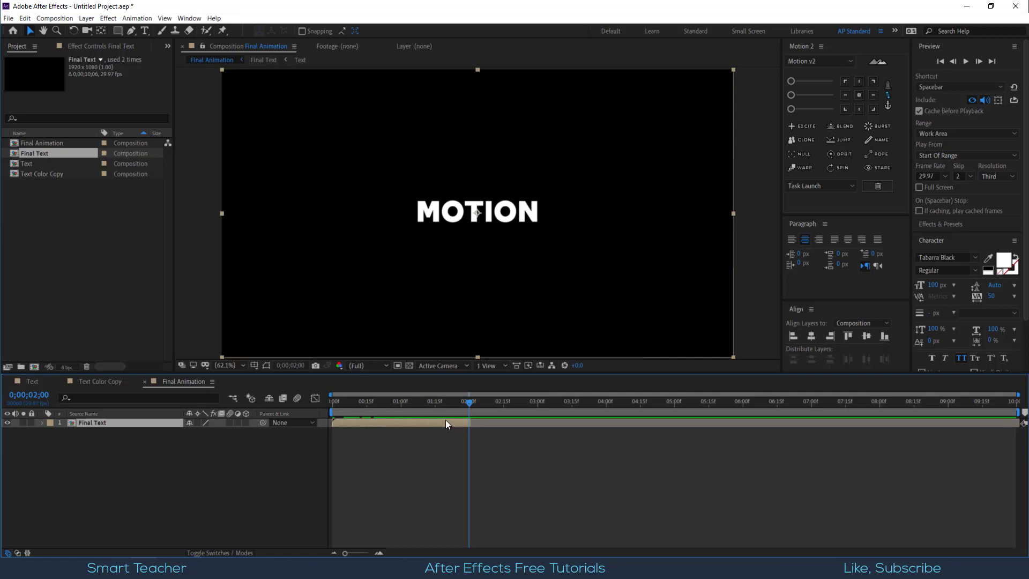
key("ctrl+d")
right_click(409, 422)
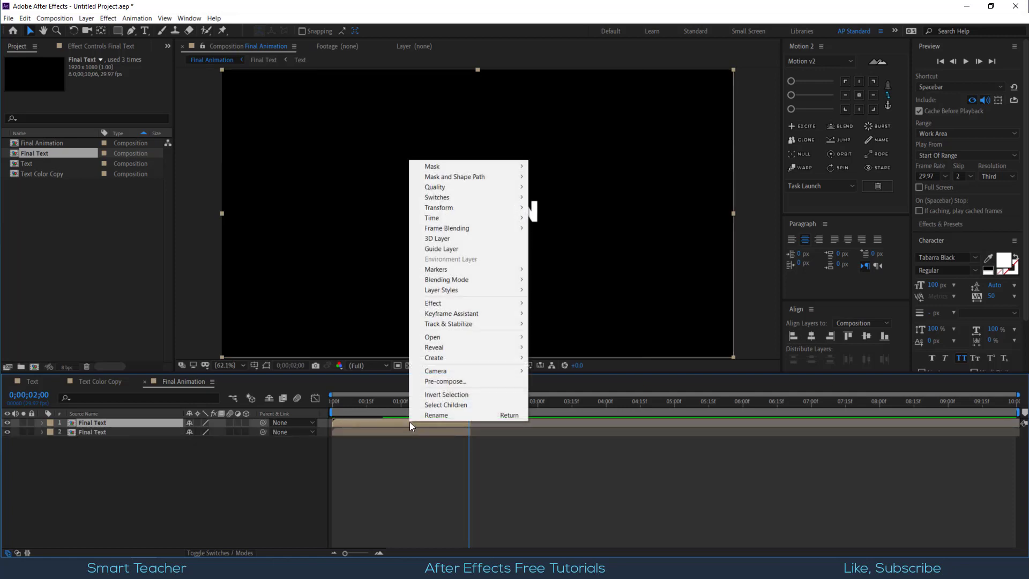
mouse_move(523, 218)
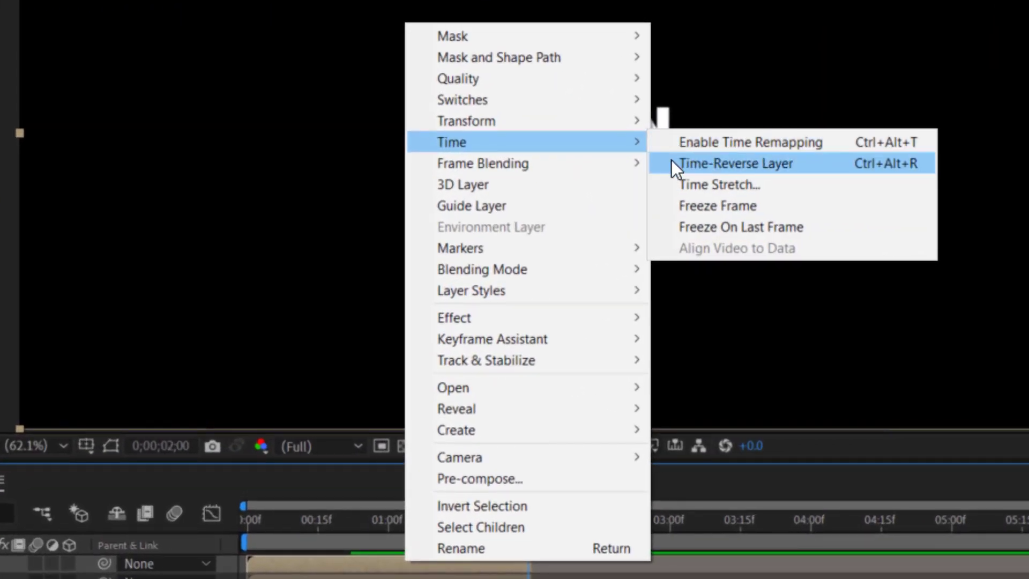
left_click(860, 162)
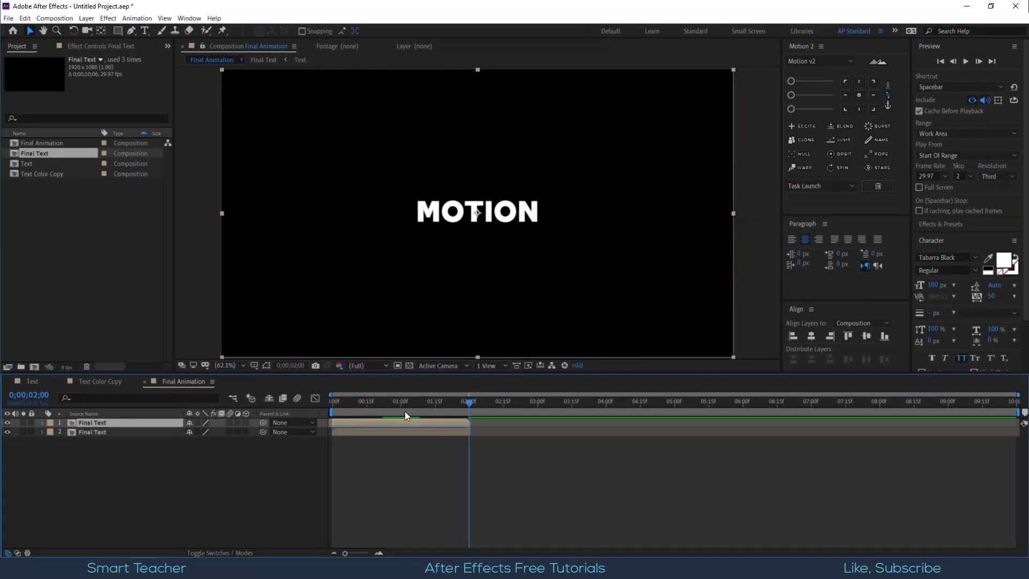
left_click_drag(349, 422, 484, 423)
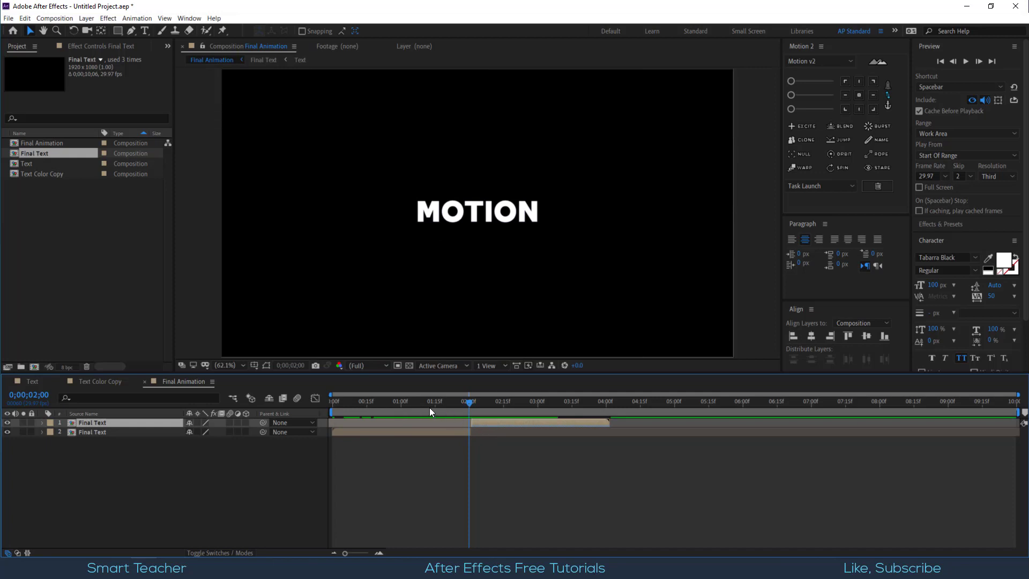
- End the work area at 4;01 and preview the in-and-out animation from 0;00
left_click_drag(539, 404, 607, 406)
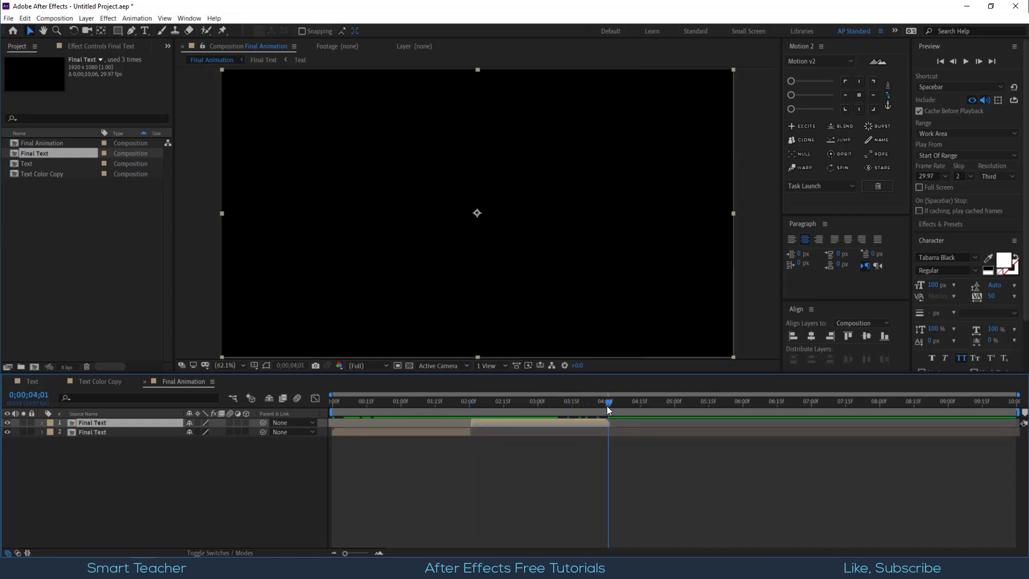
key("n")
left_click_drag(506, 408, 332, 418)
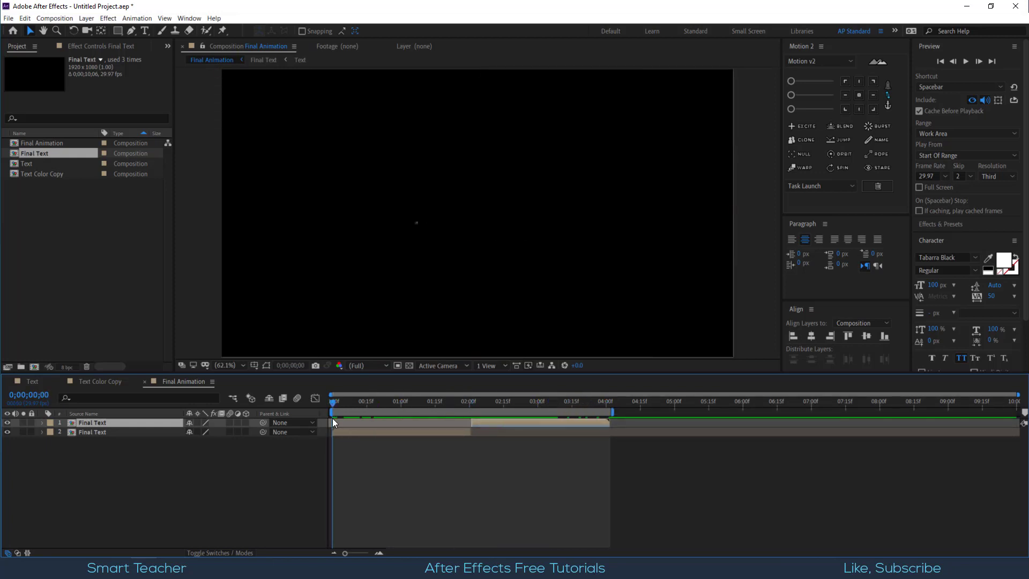
key("space")
key("space")
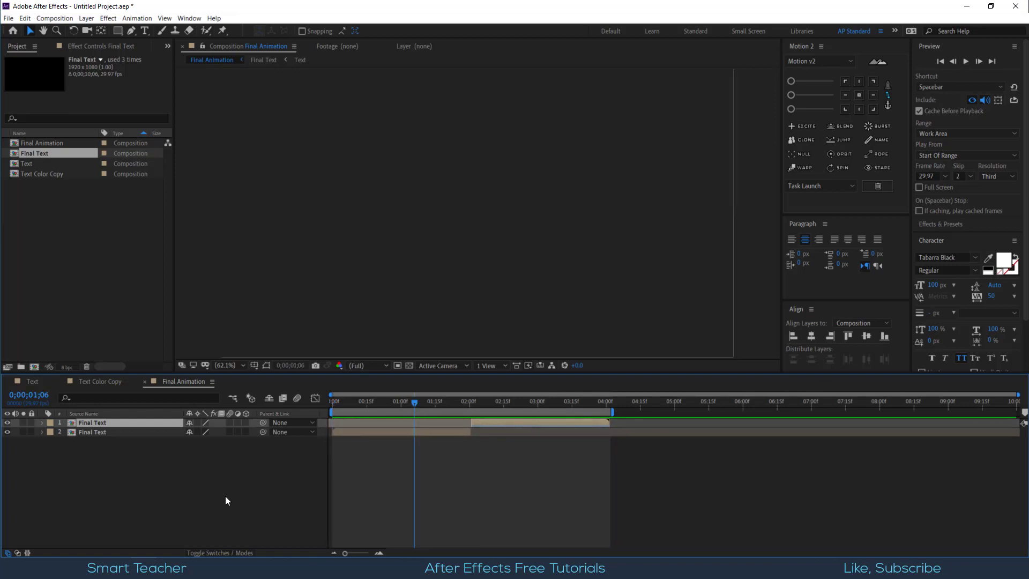
- Add a dark blue full-size solid and move it beneath the text layers
key("ctrl+y")
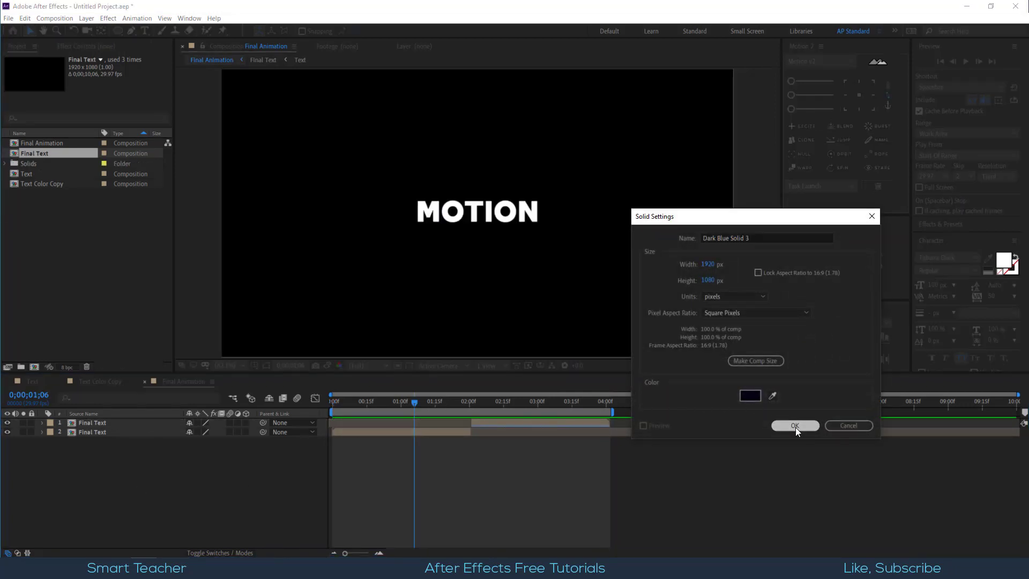
left_click(795, 425)
left_click_drag(111, 423, 113, 456)
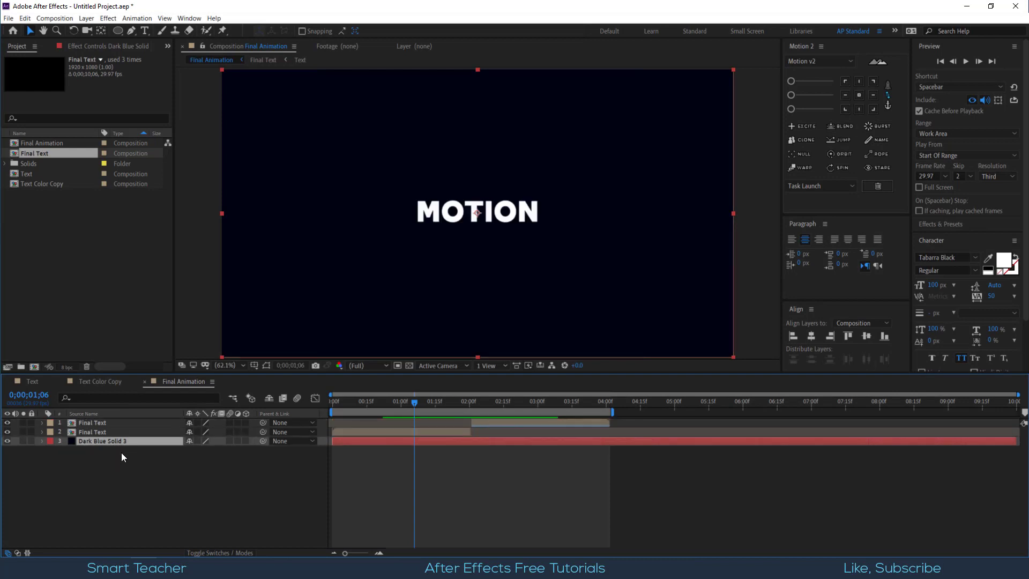
- Change the solid's colour to a deeper navy, 020307
key("ctrl+shift+y")
left_click(793, 344)
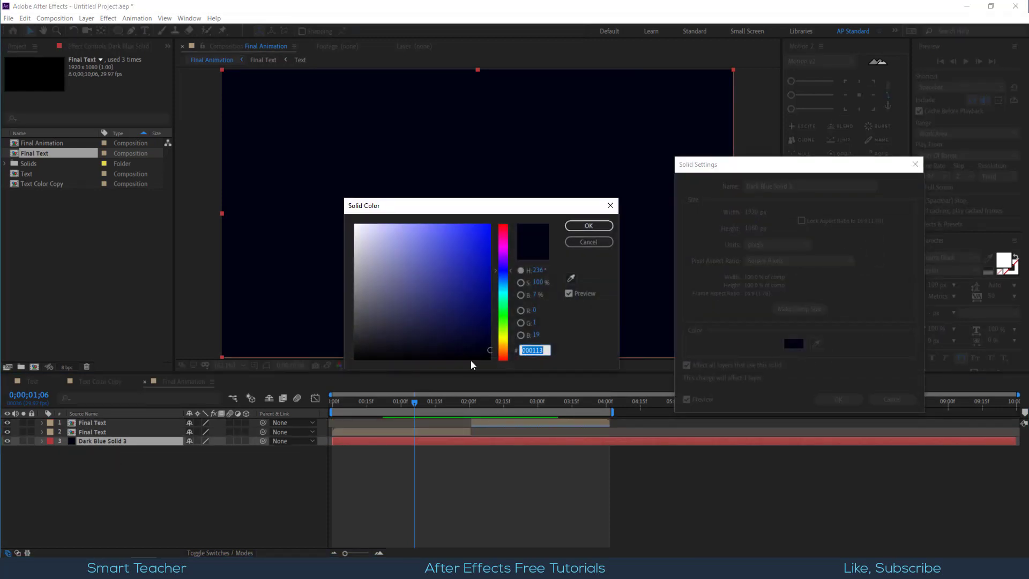
left_click_drag(455, 351, 446, 352)
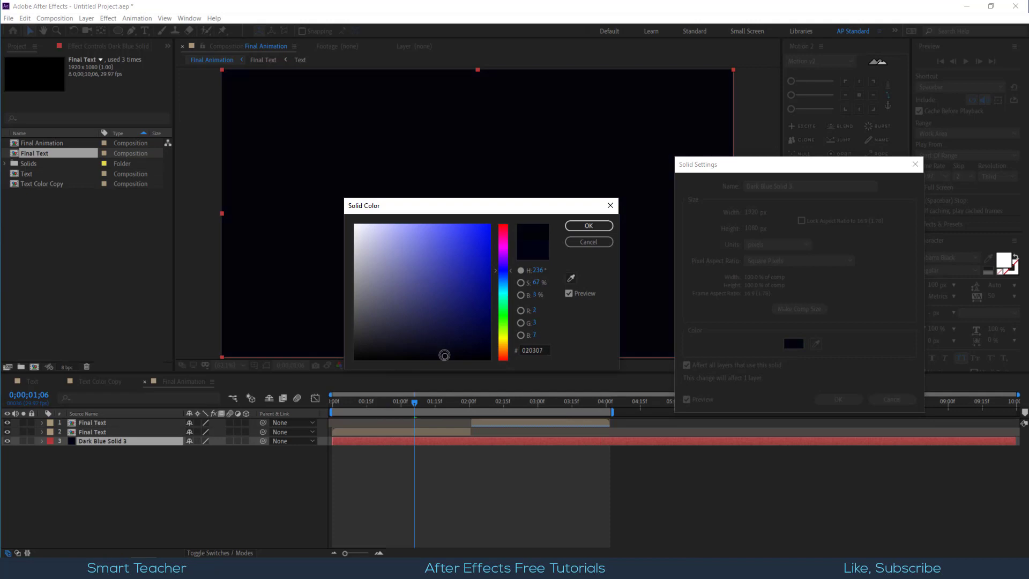
left_click(589, 225)
left_click(838, 399)
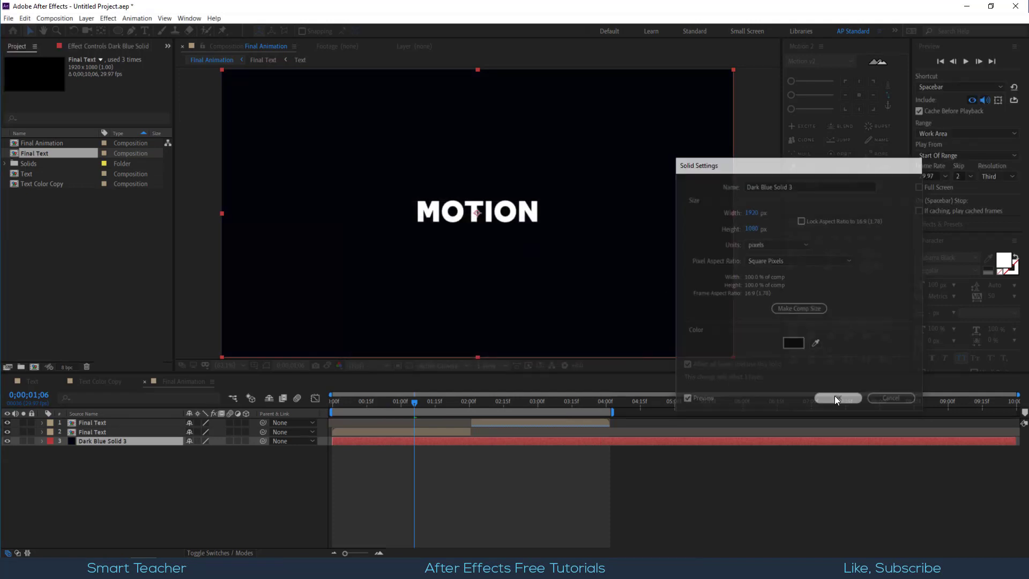
- Preview the animation over the new background, stopping at 0;00;03;28
left_click(366, 403)
key("space")
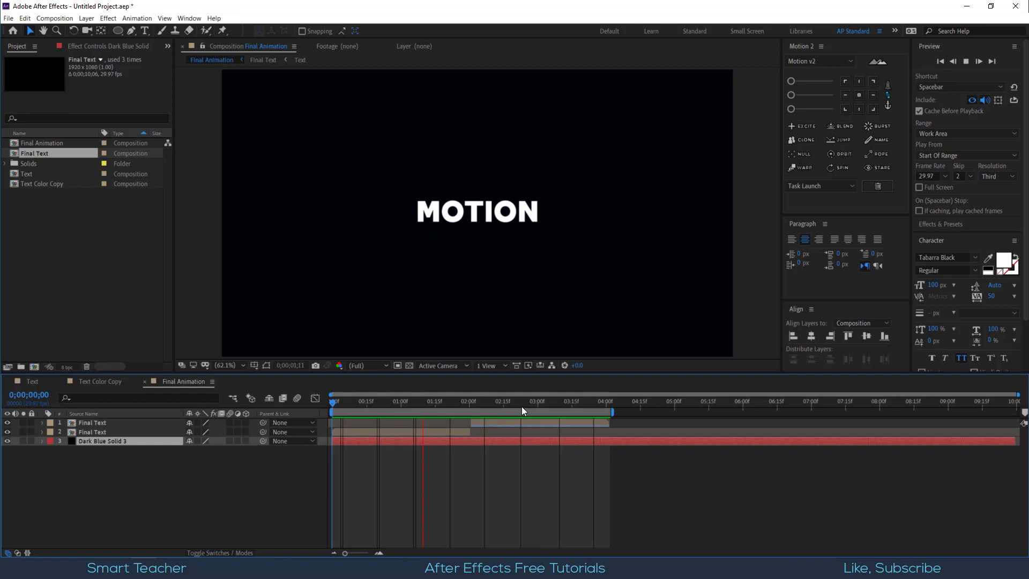
left_click_drag(551, 403, 600, 405)
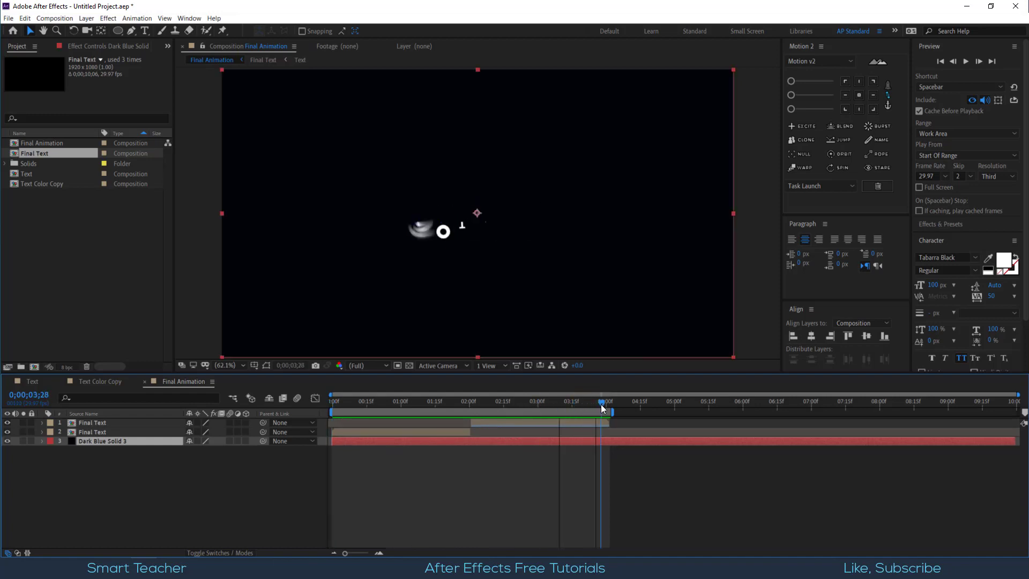
- Pre-compose both Final Text layers into a precomp named 'Text In & Out'
left_click(458, 432)
left_click(487, 422, "shift")
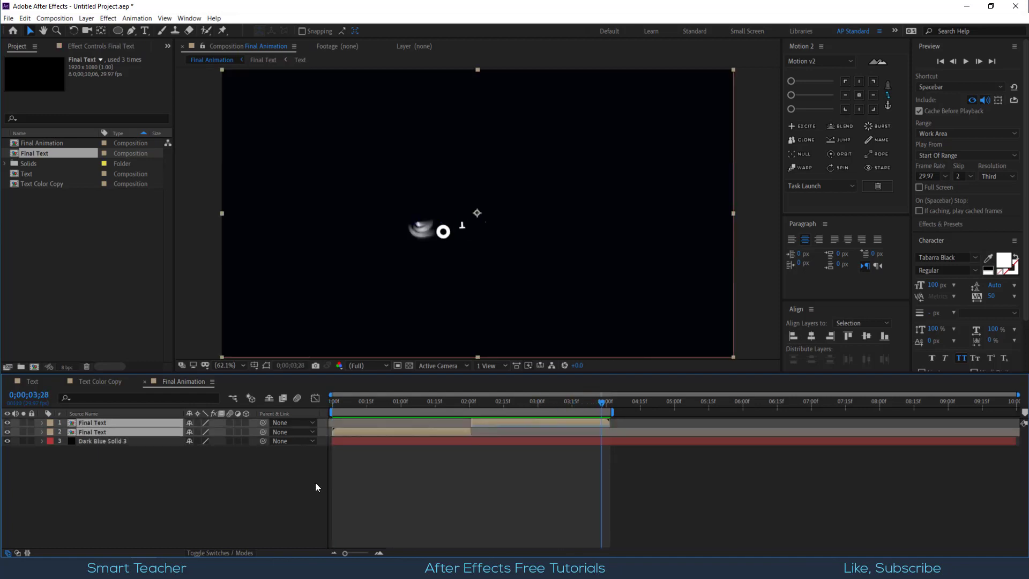
key("ctrl+shift+c")
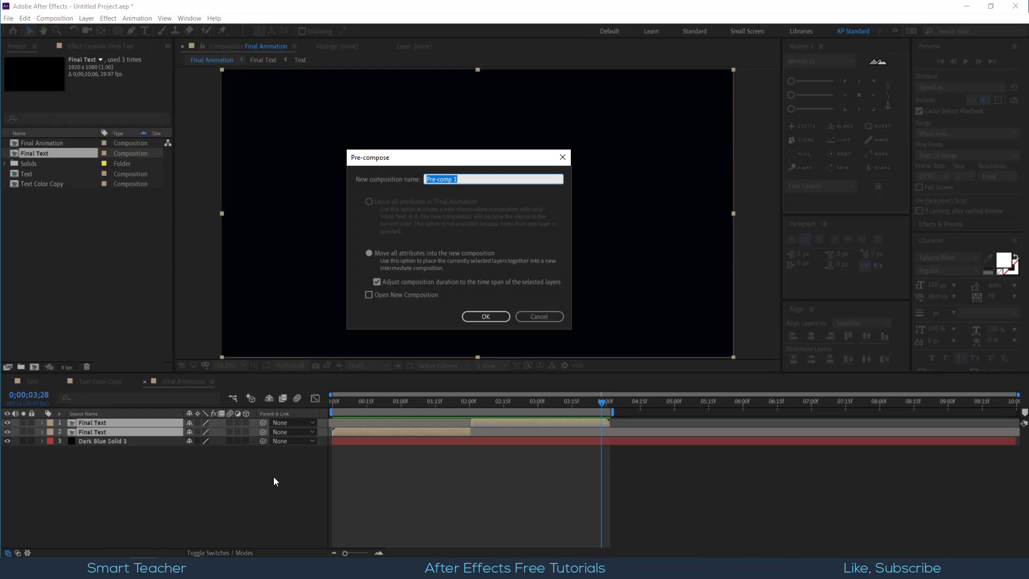
type("Text In & Out")
key("Return")
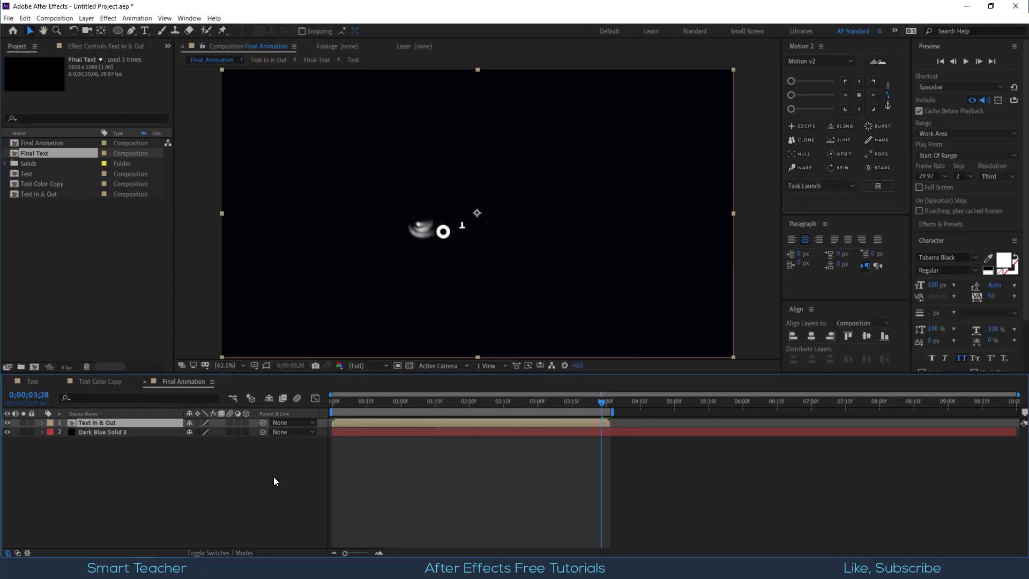
- At 0;00;02;07, duplicate the precomp layer and rename the copy 'Text In & Out Reflection'
left_click(484, 404)
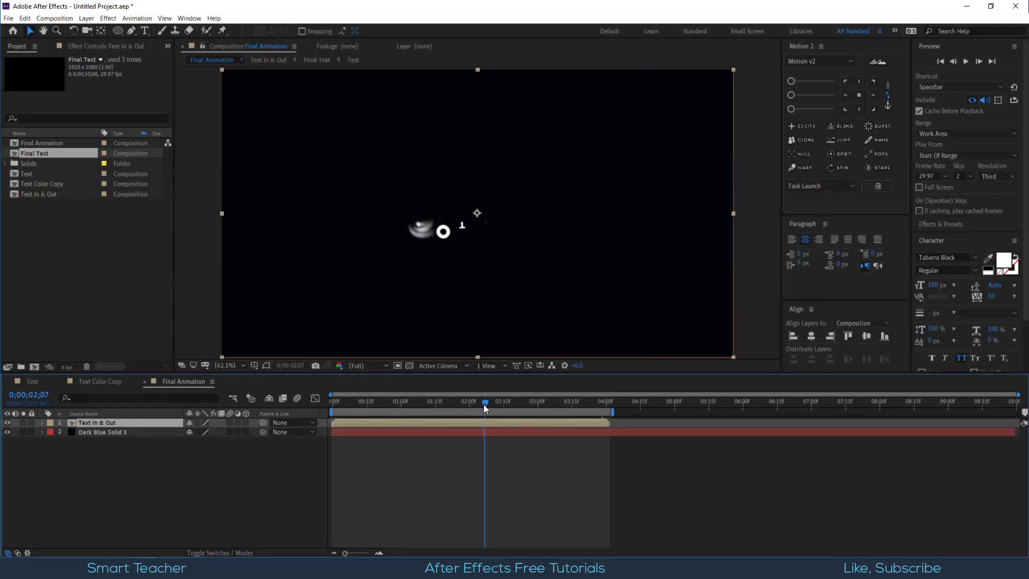
key("ctrl+d")
left_click(139, 432)
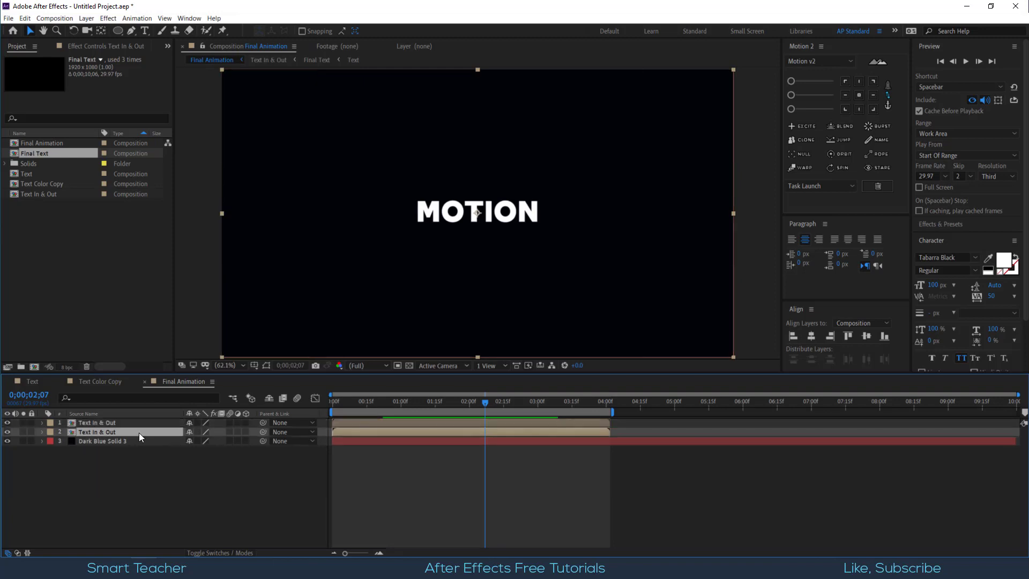
key("Return")
key("BackSpace")
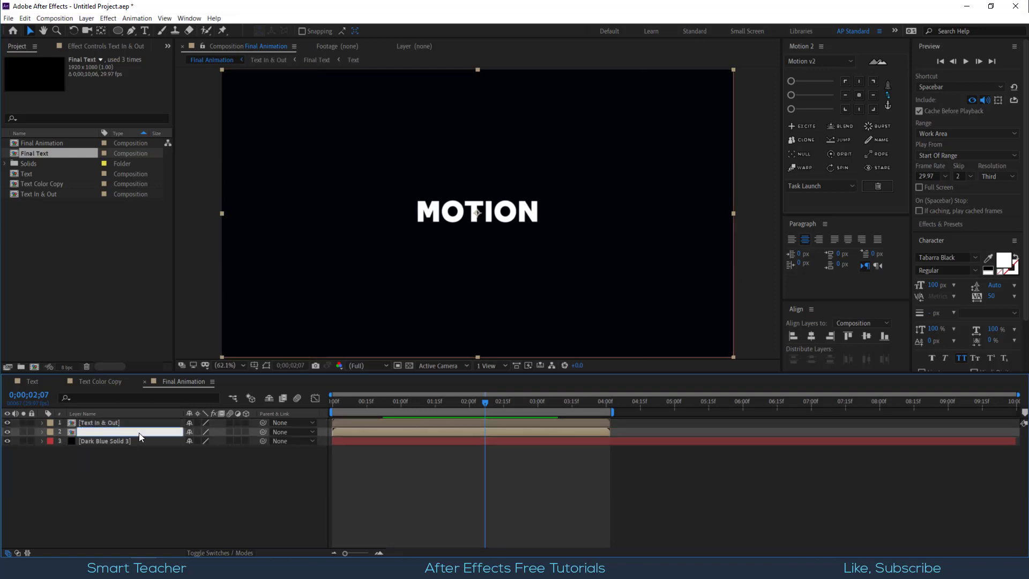
key("ctrl+z")
left_click(140, 432)
key("Return")
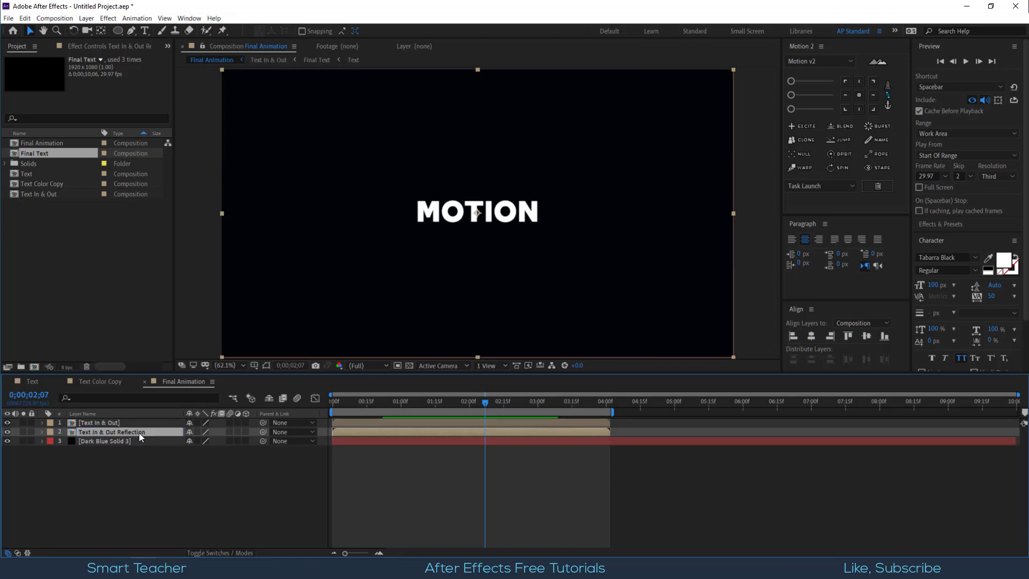
- Make the reflection layer 3D, move it below MOTION and tilt it about 103° on X
left_click(244, 432)
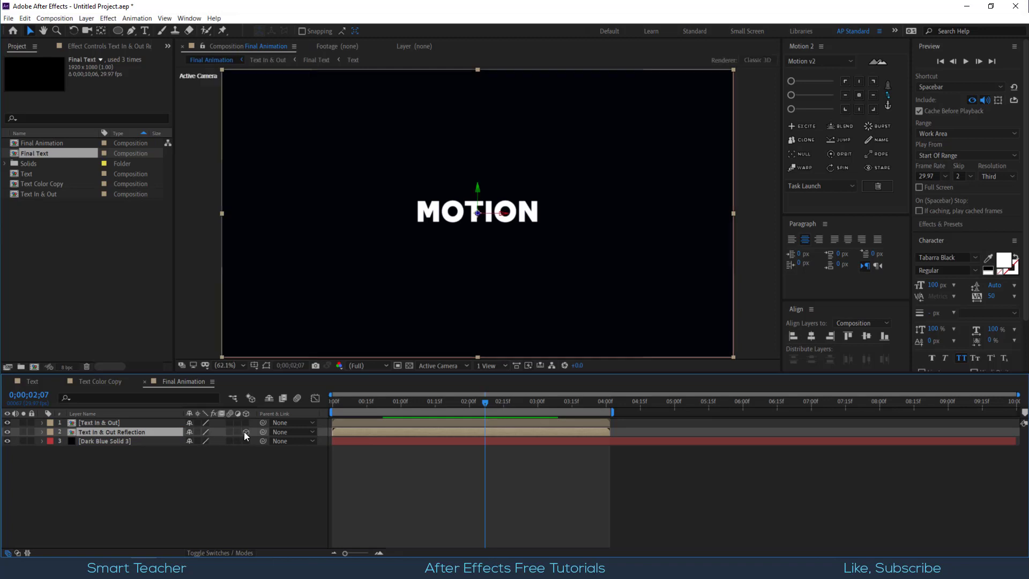
key("r")
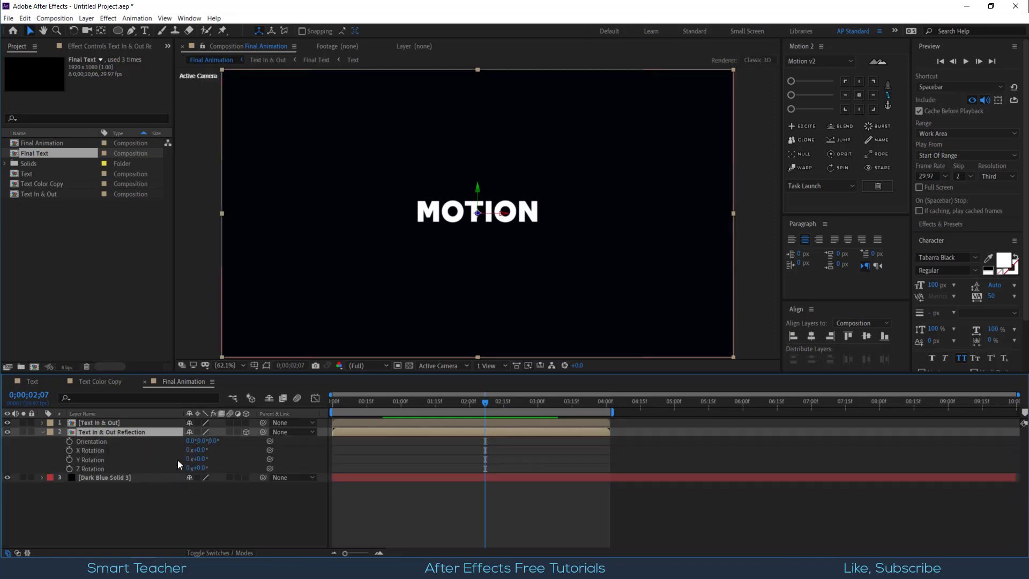
left_click_drag(201, 464, 256, 454)
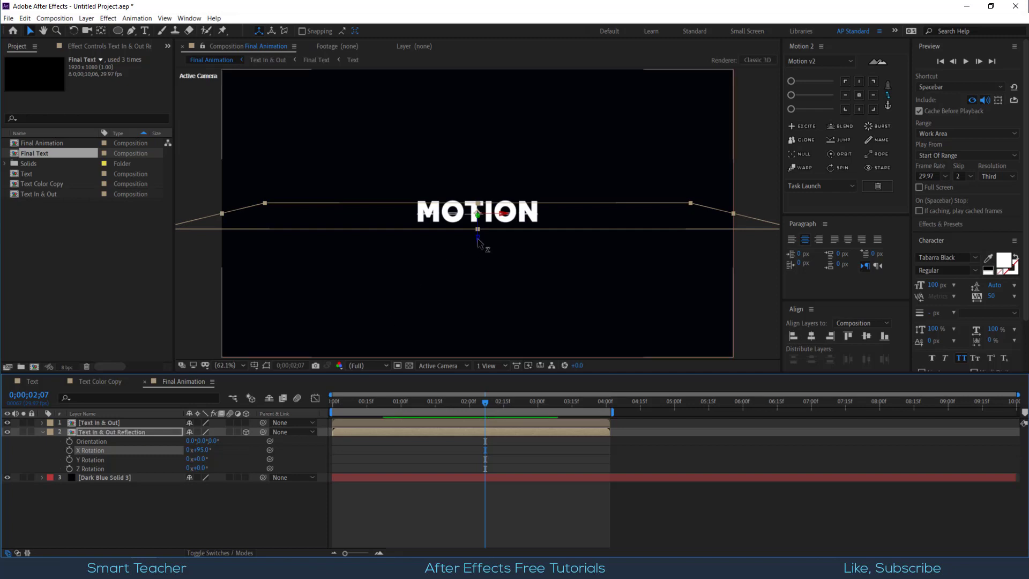
left_click_drag(480, 244, 479, 260)
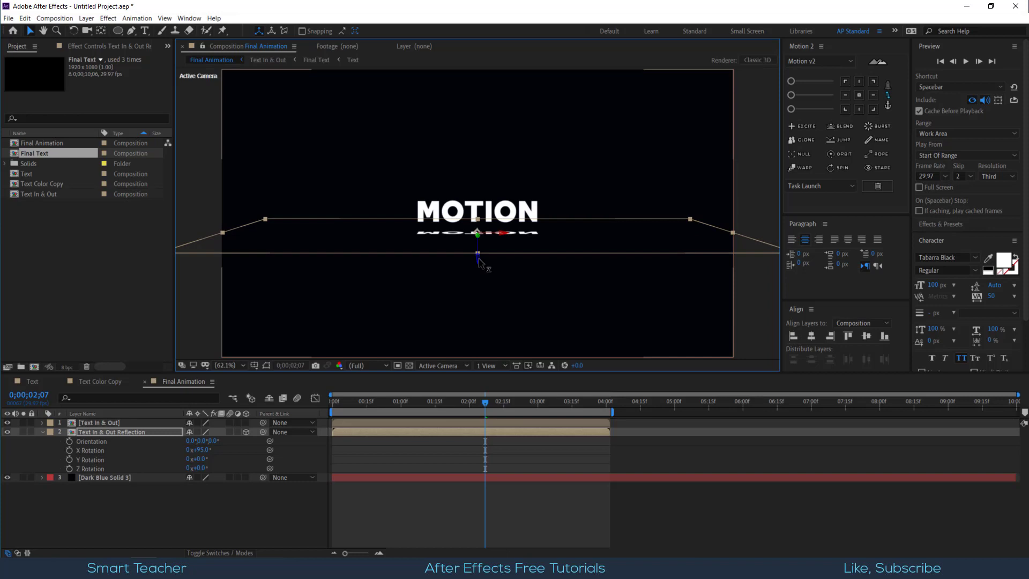
left_click_drag(200, 450, 207, 450)
- Return the playhead to 0;00;00;25, collapse the layer and import the texture background image
left_click(264, 533)
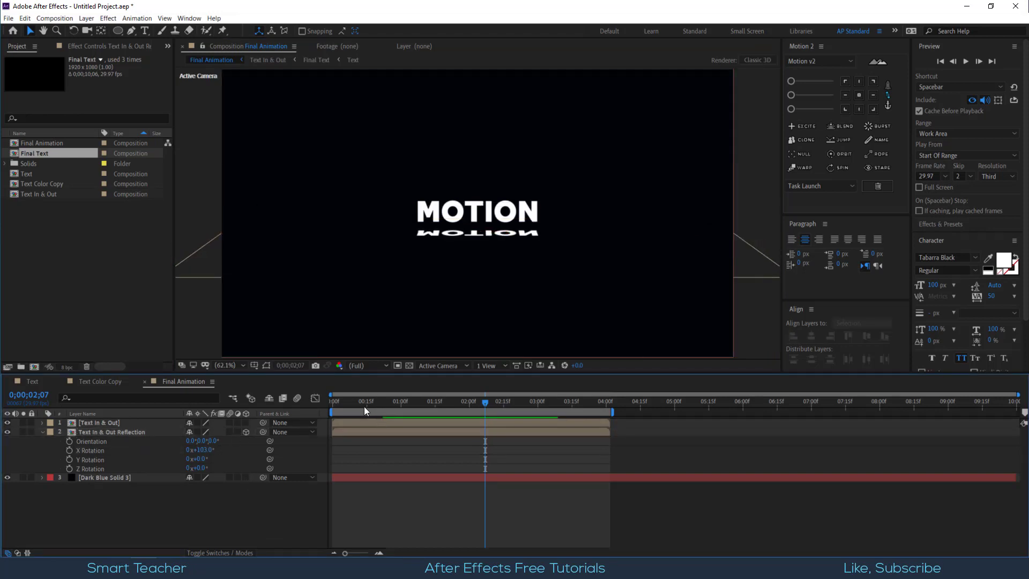
left_click_drag(364, 406, 389, 410)
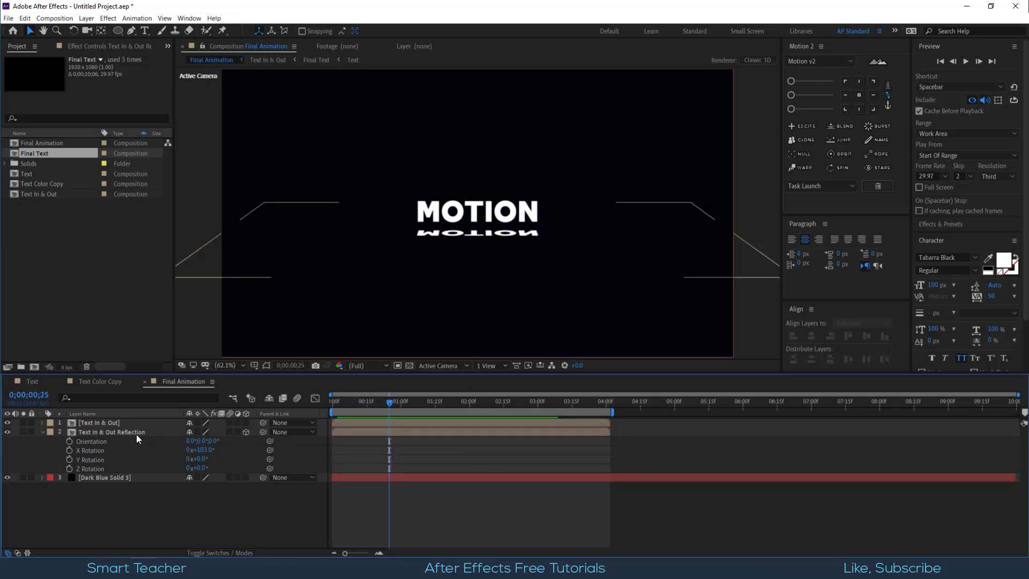
left_click(41, 431)
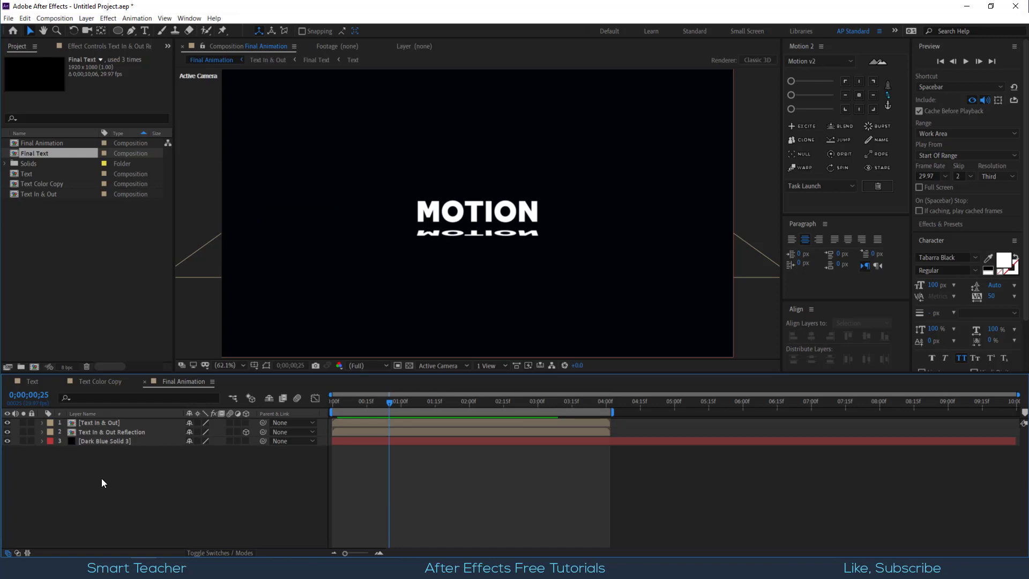
left_click_drag(1028, 252, 85, 287)
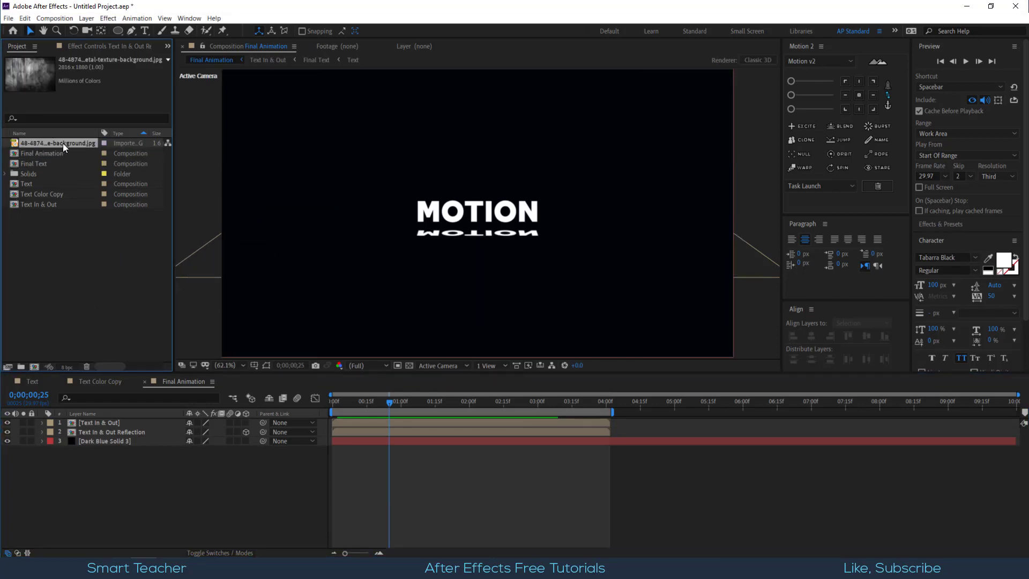
- Place the texture image as the bottom layer, shrink it to fit the frame, and set the viewer to Fit
left_click_drag(83, 213, 127, 456)
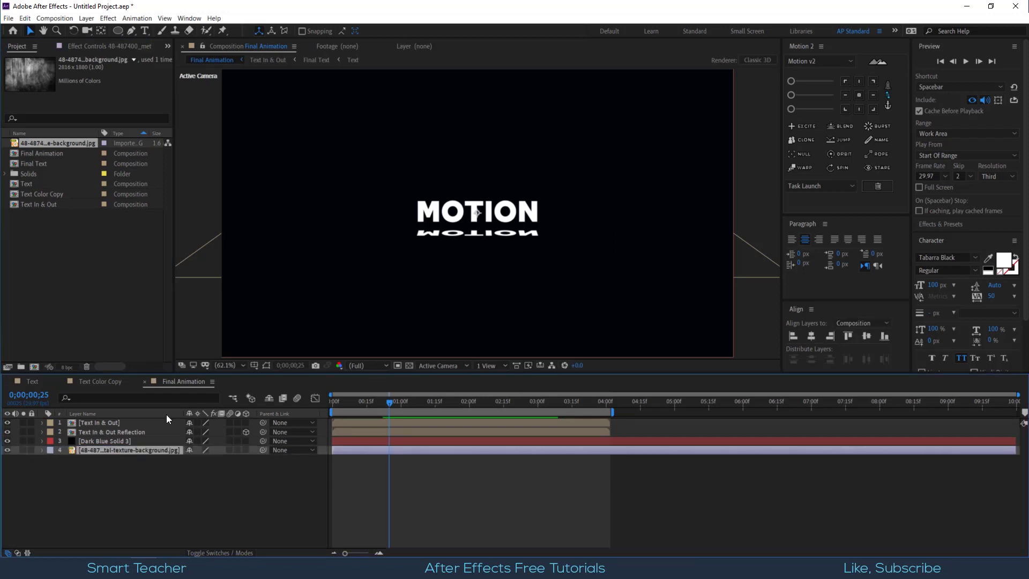
scroll(492, 214, "down", 1)
scroll(493, 216, "down", 2)
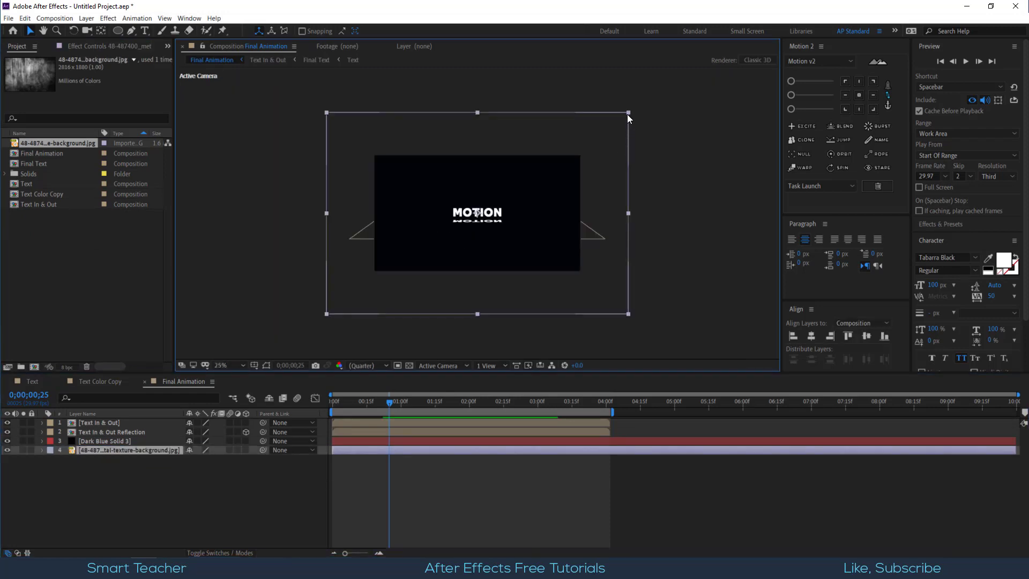
left_click_drag(603, 135, 584, 144)
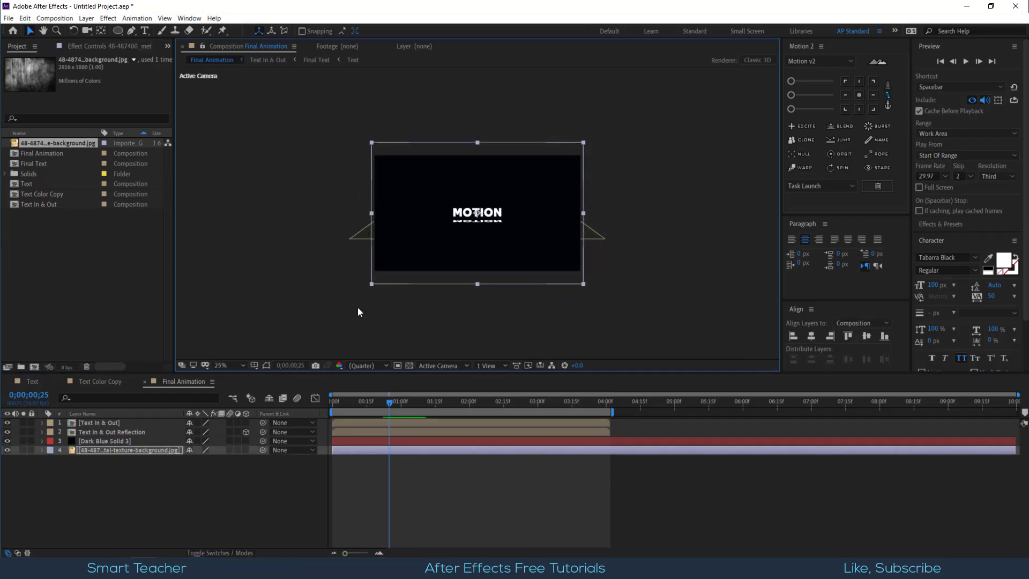
left_click(225, 365)
left_click(237, 174)
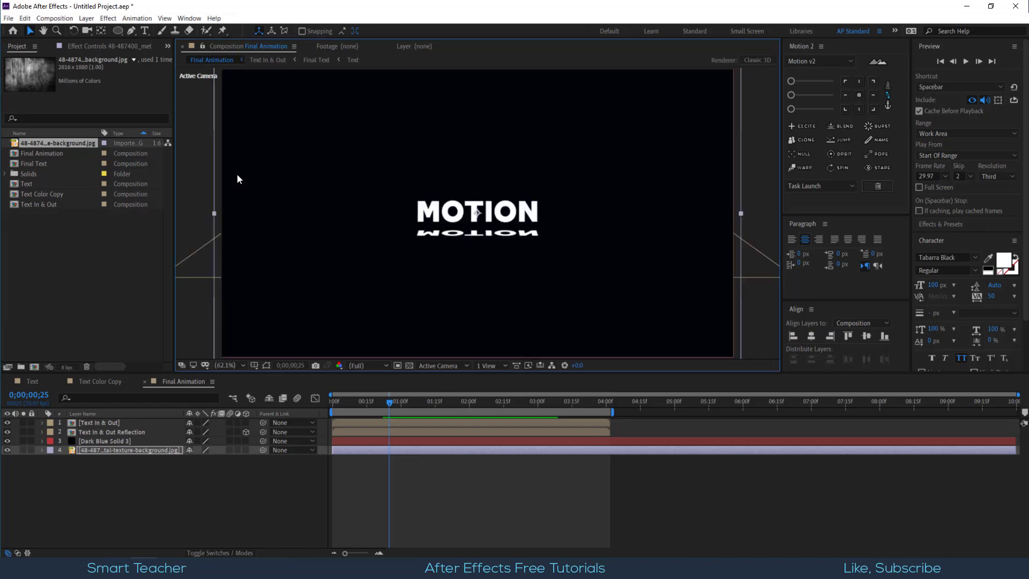
left_click(105, 432)
- Apply Compound Blur to the reflection, using the texture image as Blur Layer with Maximum Blur 150
key("ctrl+space")
type("co")
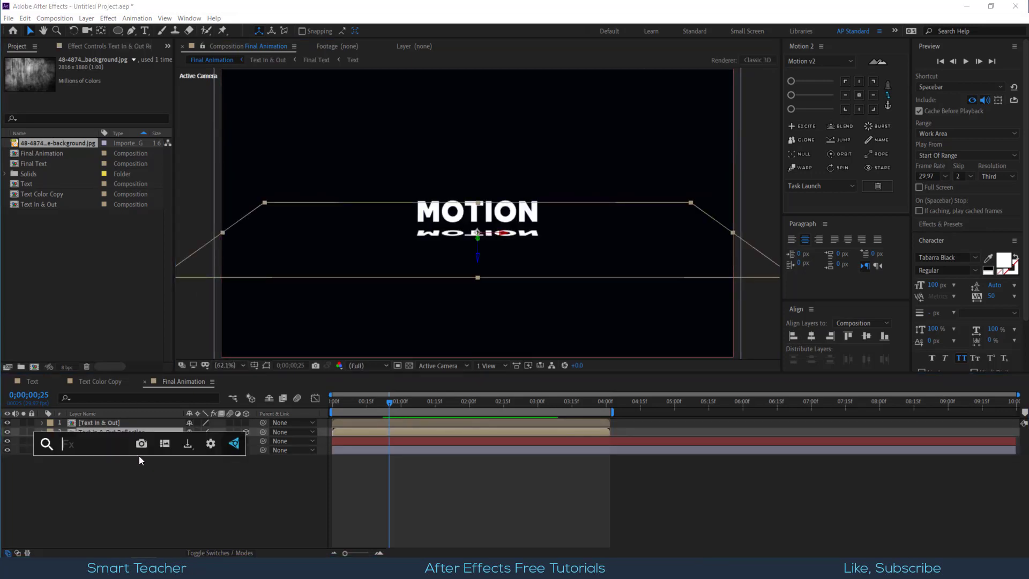
type("mp")
key("Down")
key("Return")
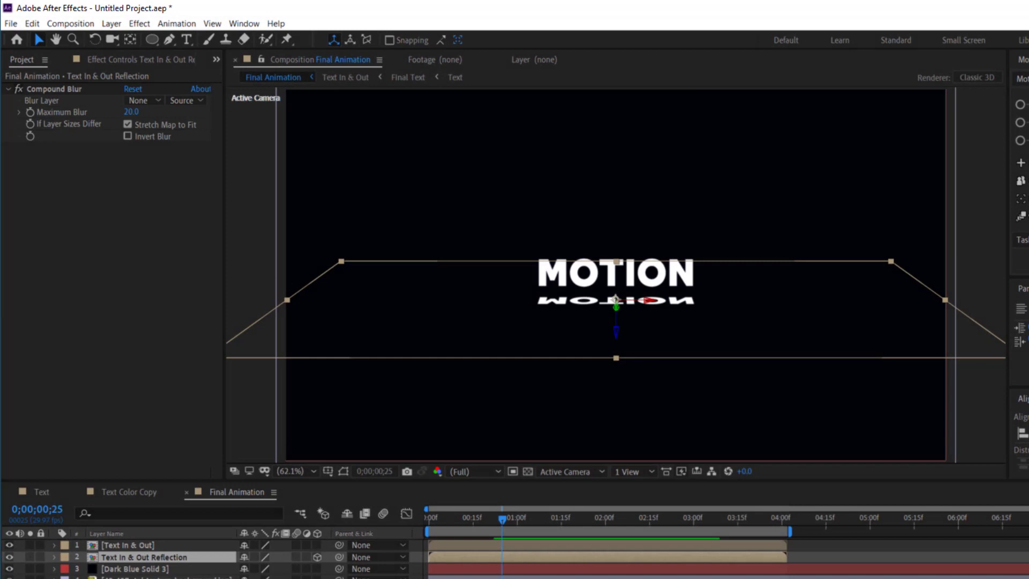
left_click(172, 124)
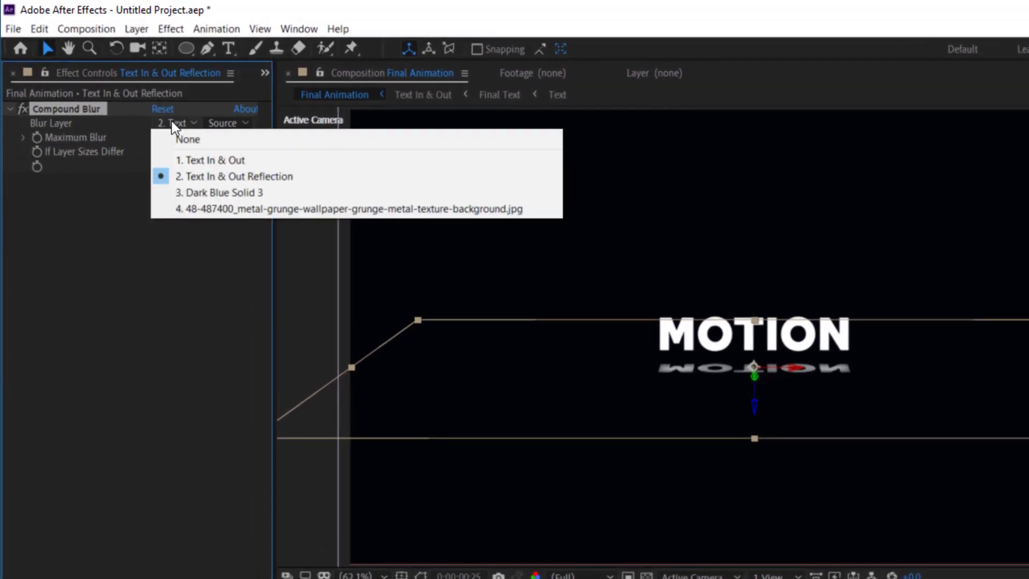
left_click(217, 207)
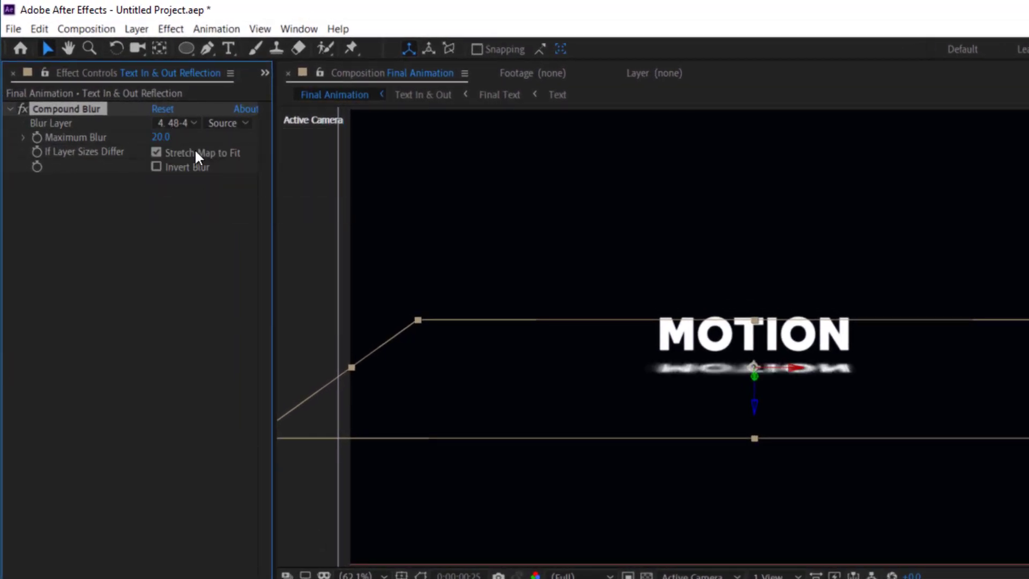
left_click(160, 137)
type("150")
key("Return")
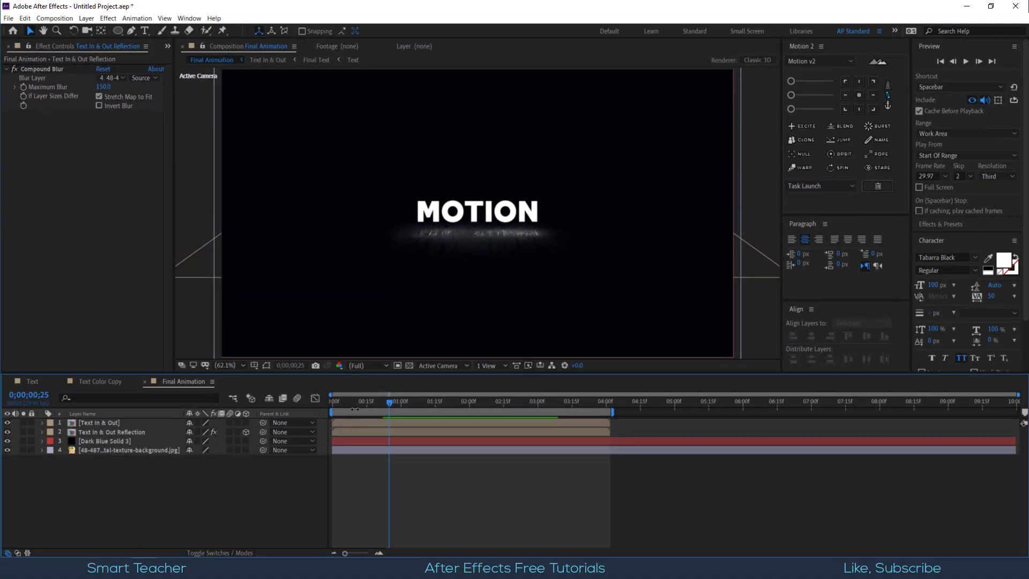
left_click_drag(357, 407, 401, 404)
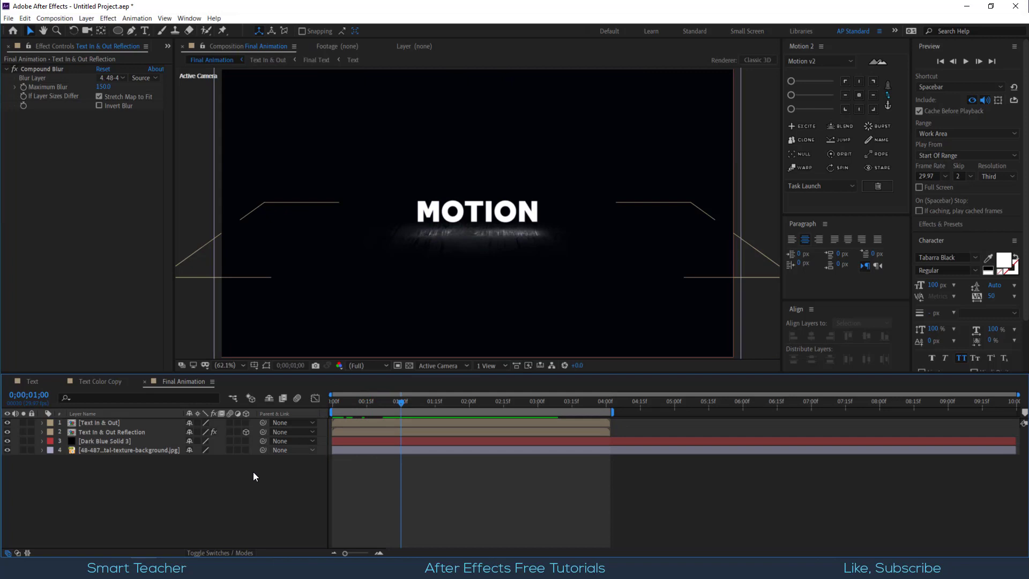
- Add a new adjustment layer named 'Glow'
right_click(233, 483)
mouse_move(330, 397)
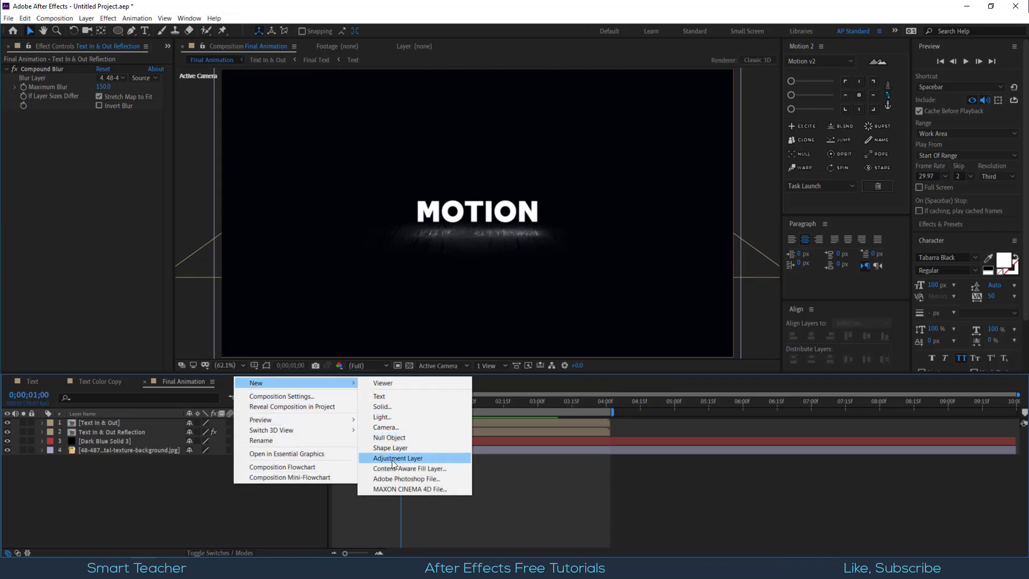
left_click(432, 457)
key("Return")
type("Glow")
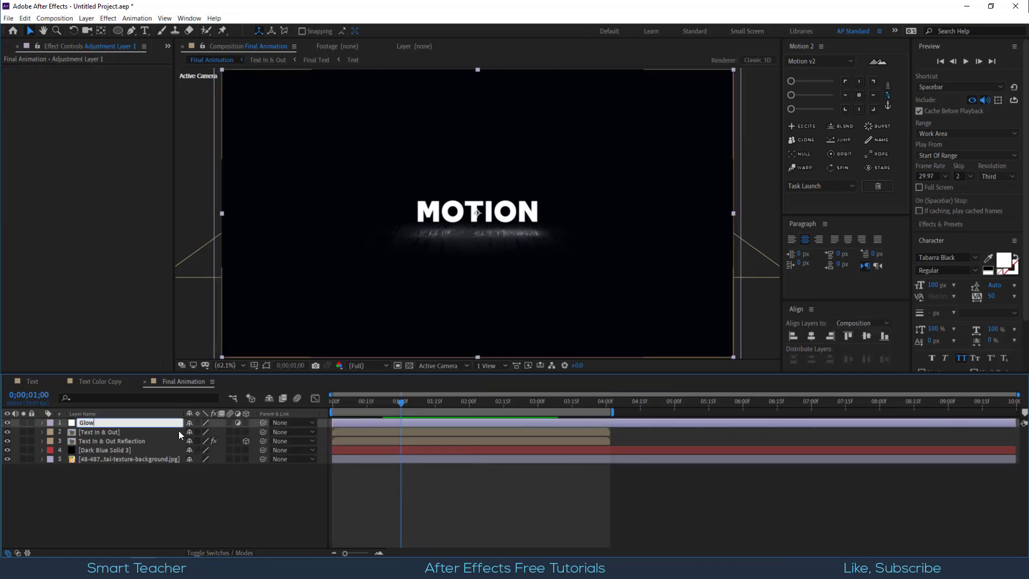
key("Return")
- Apply a Glow effect with radius 5 and intensity 0.5
key("ctrl+space")
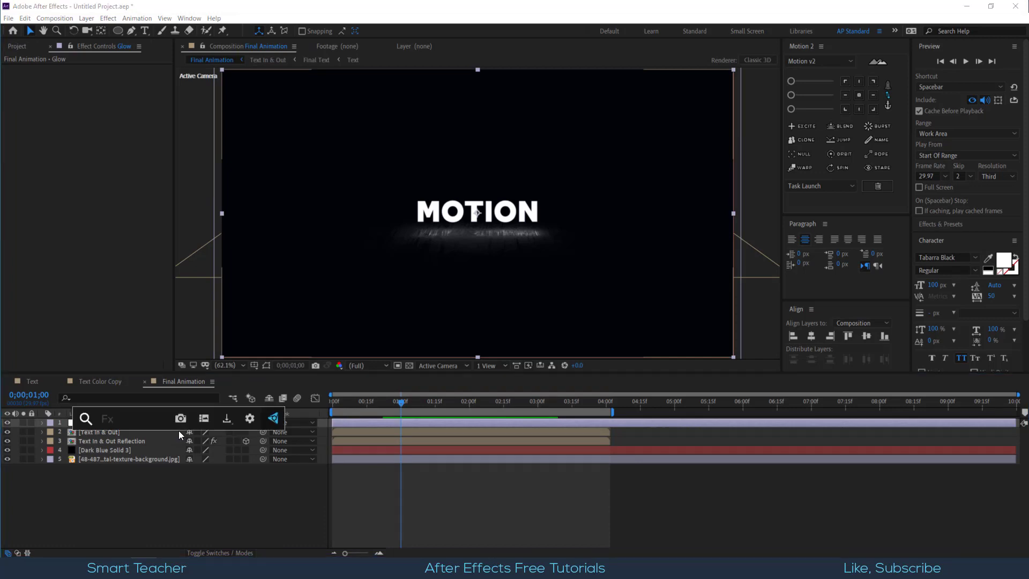
type("glow")
key("Return")
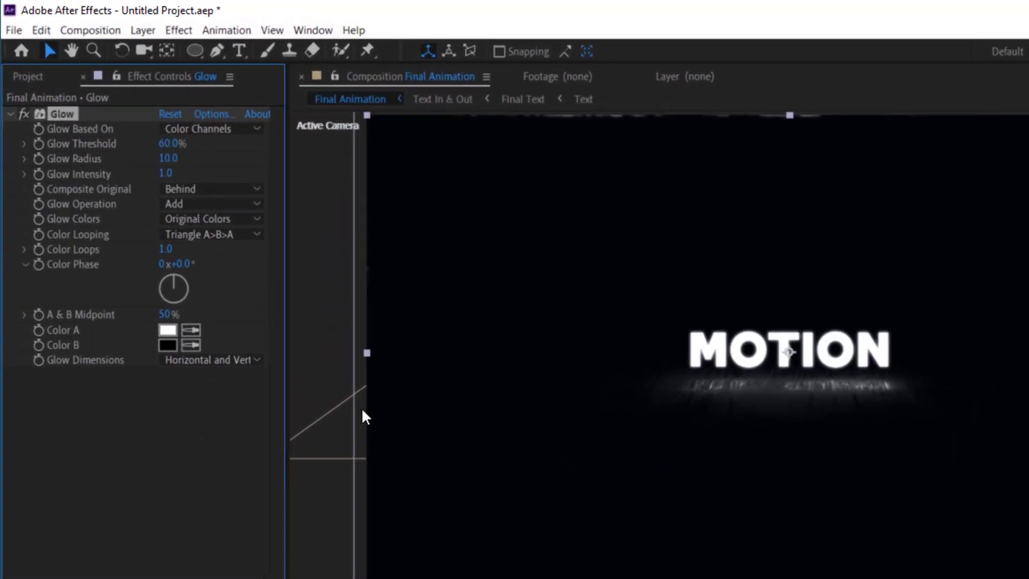
left_click(168, 158)
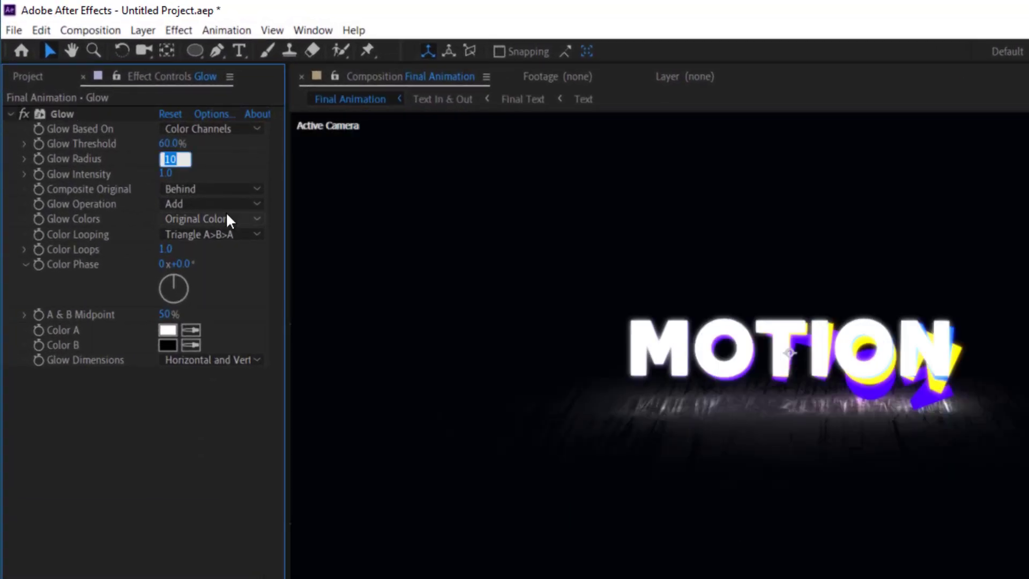
type("5")
key("Tab")
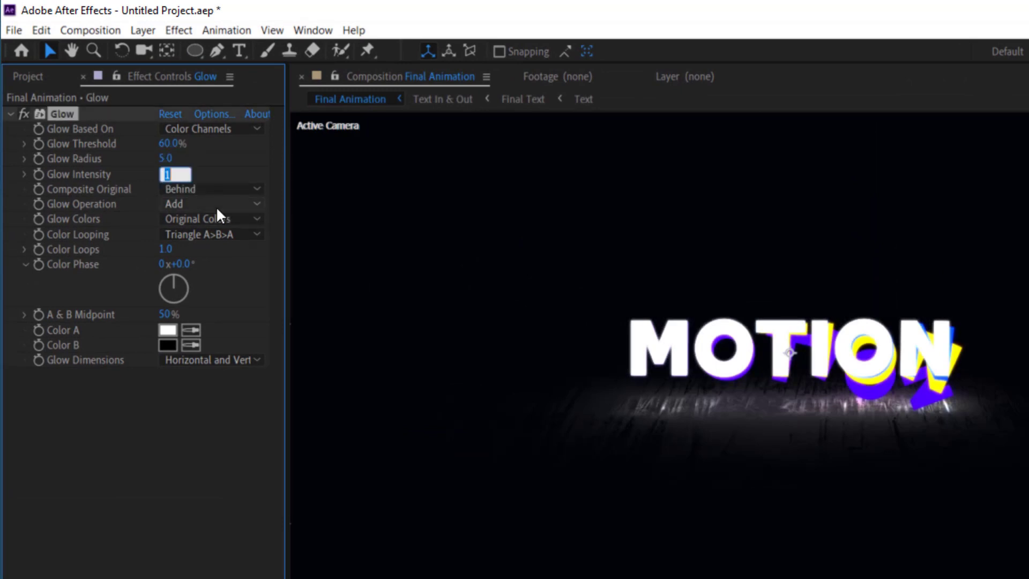
type("0.5")
key("Return")
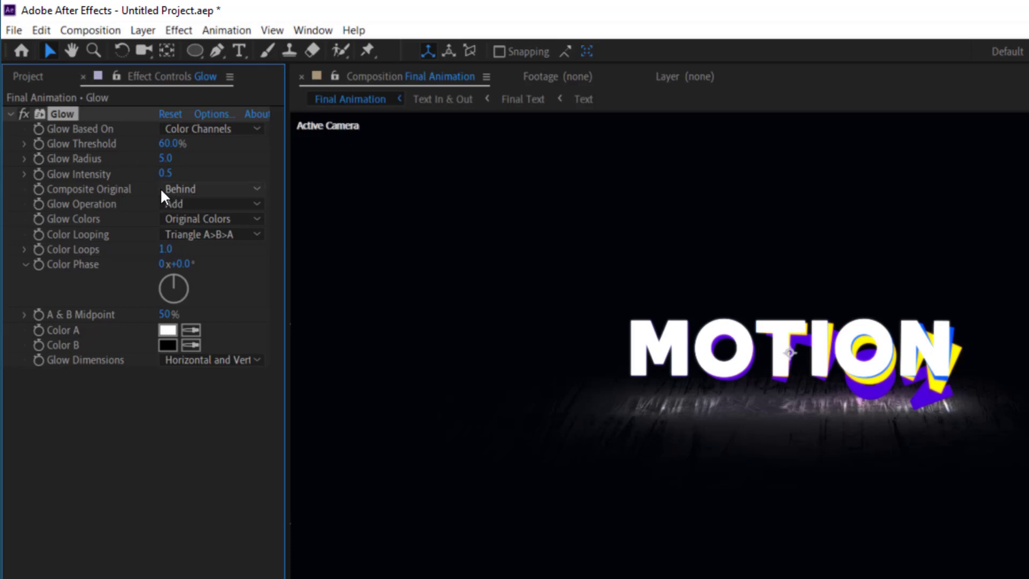
- Duplicate the Glow effect, set Glow 2 to radius 10 and intensity 1, and move it above the original
key("ctrl+d")
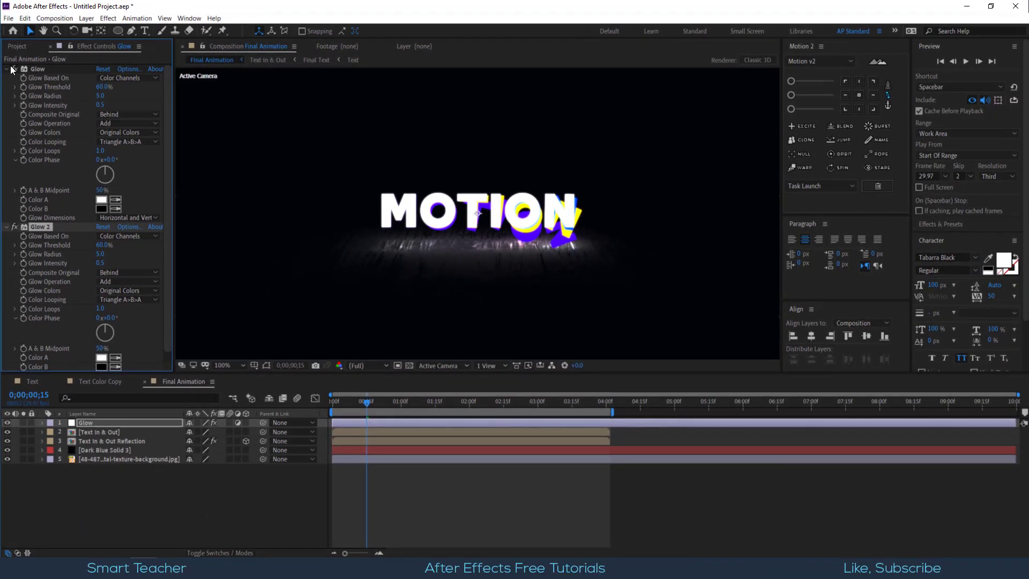
left_click(6, 69)
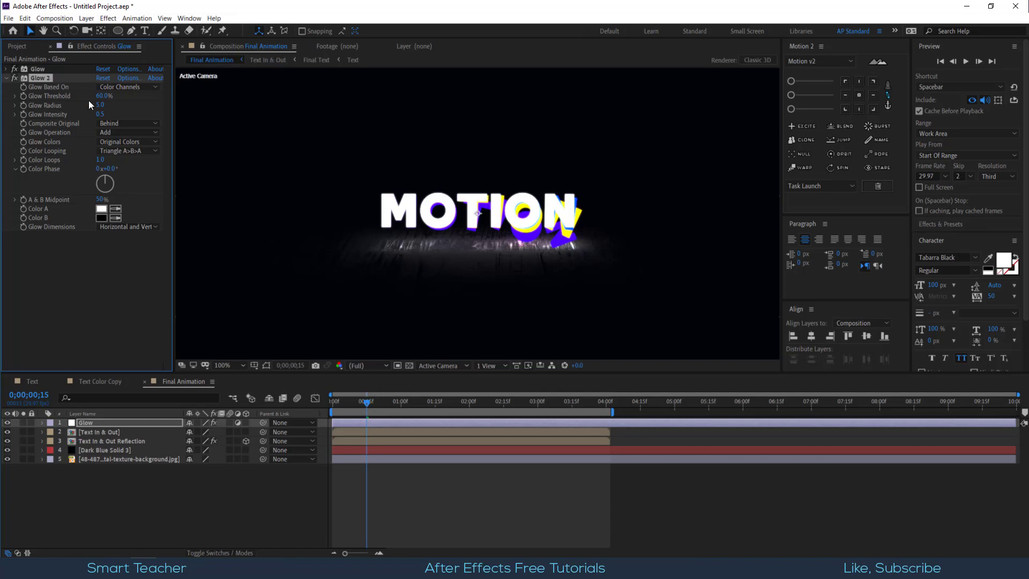
left_click(102, 105)
type("10")
key("Tab")
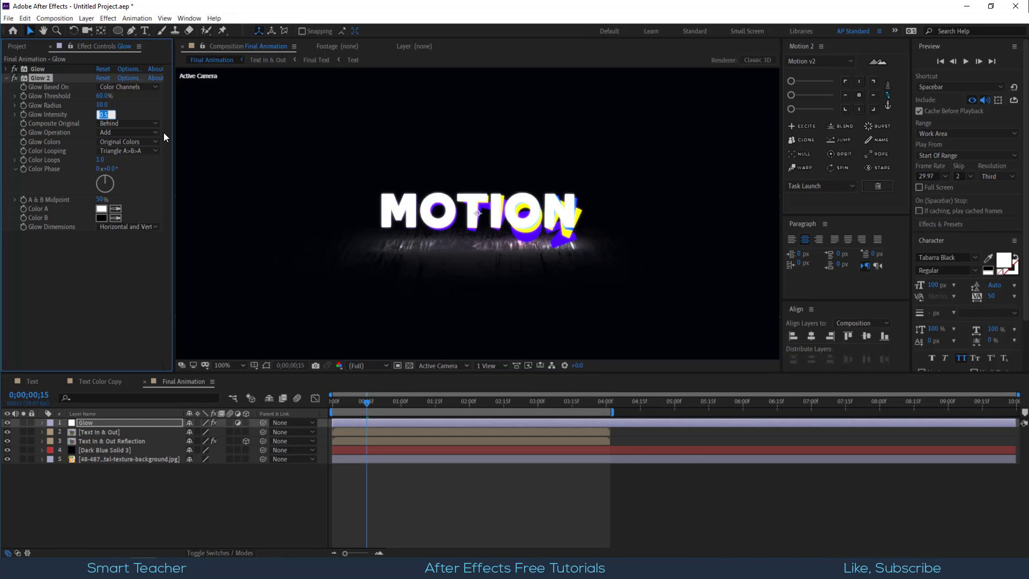
type("1")
key("Return")
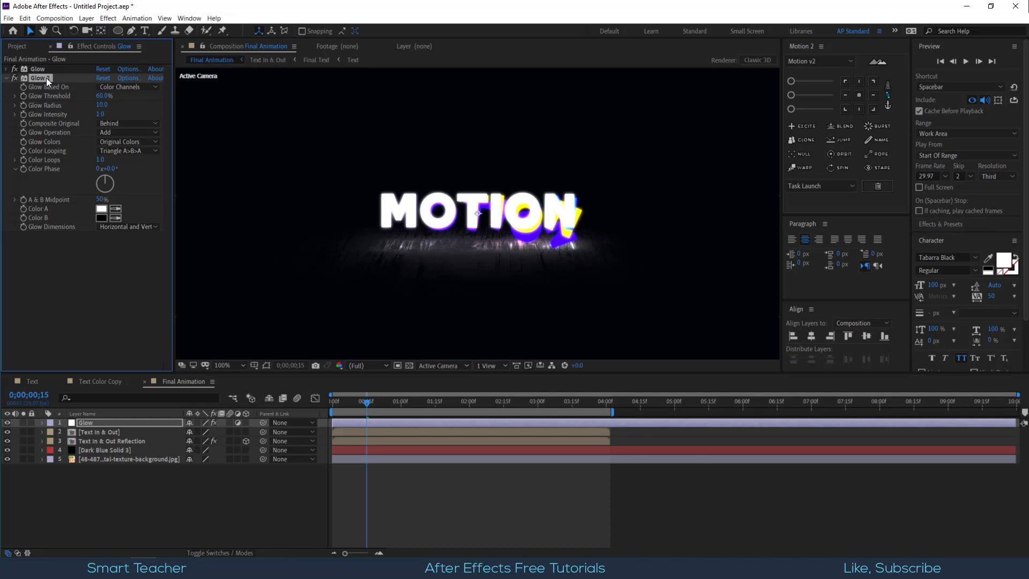
left_click_drag(46, 78, 46, 66)
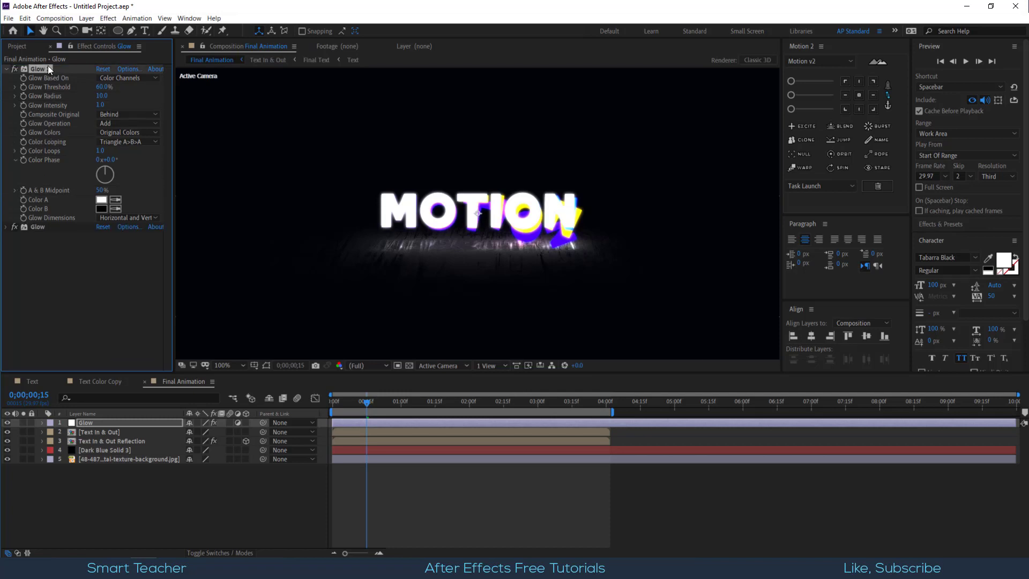
- Toggle Glow 2 on and off to compare, then scrub the animation to check the glow
left_click(52, 260)
left_click(7, 70)
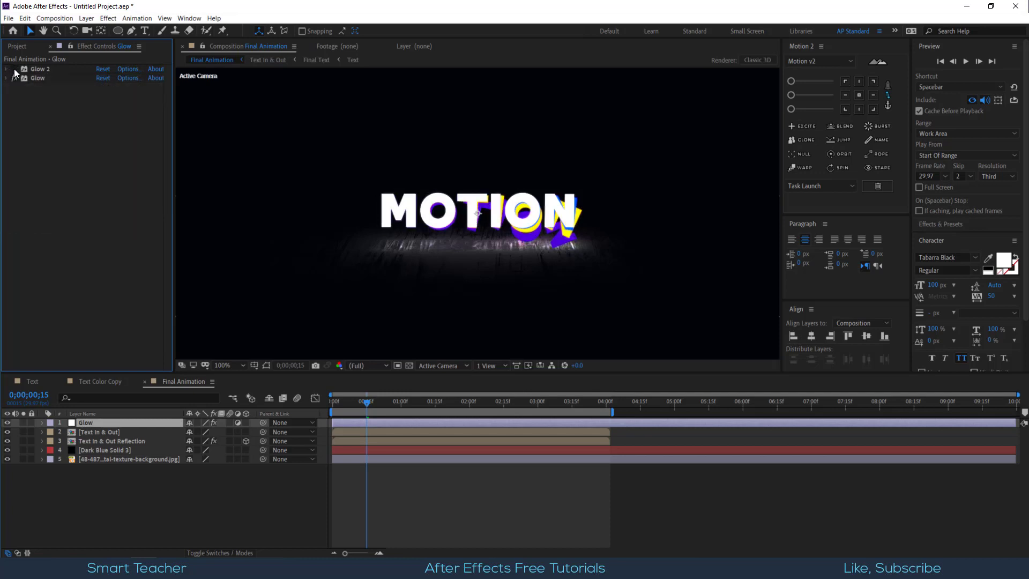
left_click(14, 68)
left_click(14, 69)
left_click(202, 487)
left_click_drag(406, 399, 571, 404)
key("space")
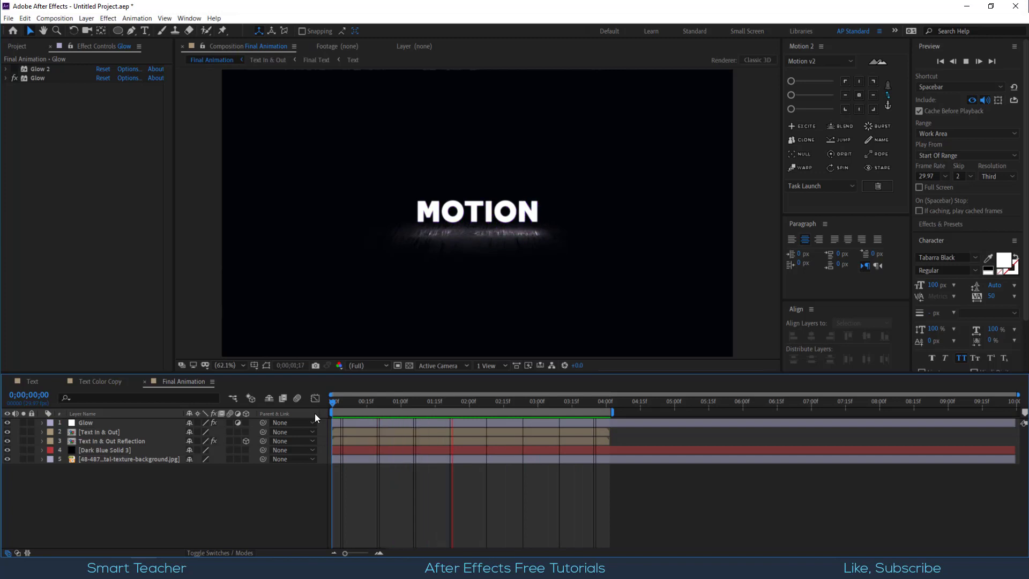
- Duplicate the Dark Blue Solid 3 layer and move the copy to the top of the stack
key("space")
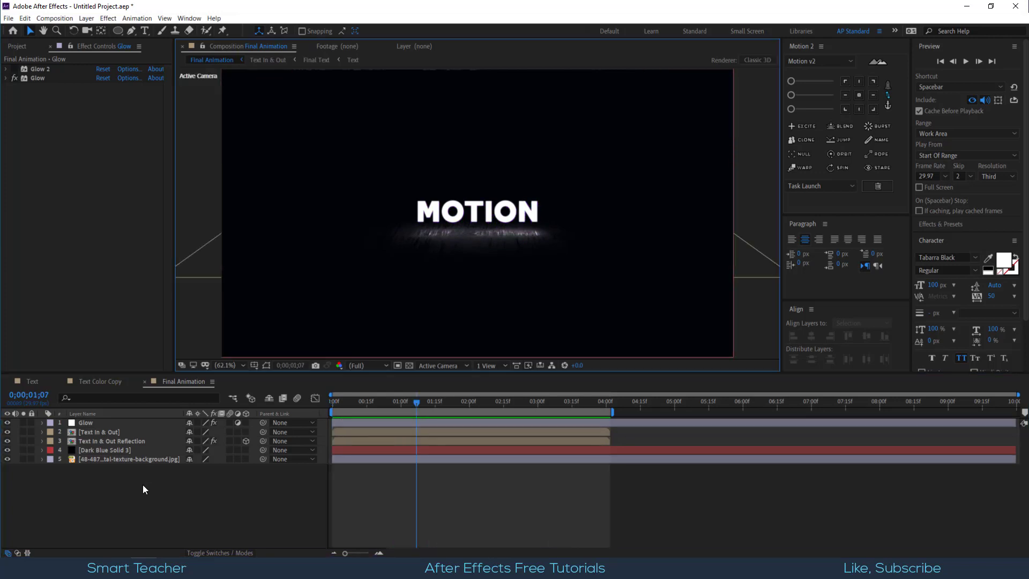
left_click(114, 450)
key("ctrl+d")
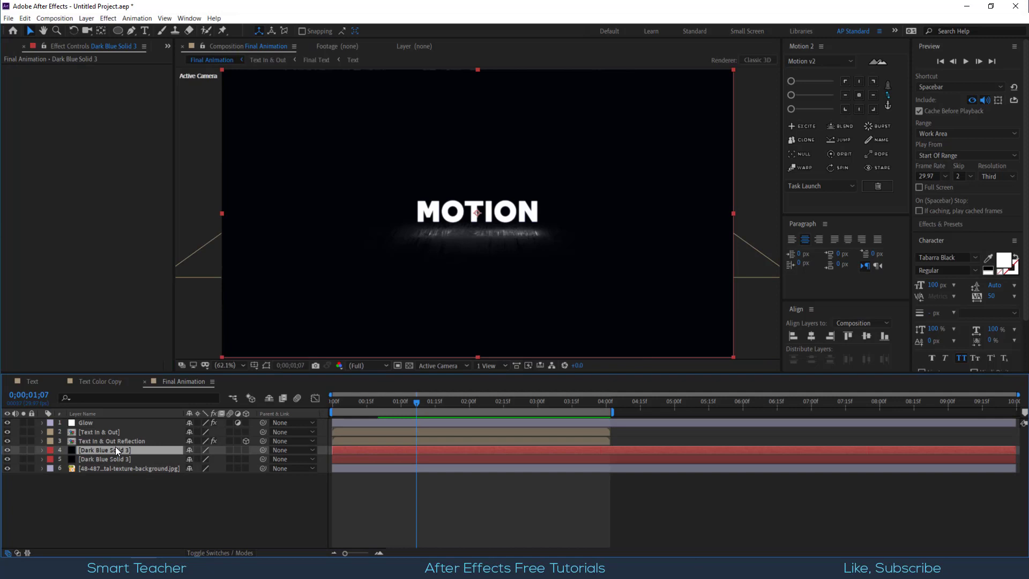
left_click_drag(115, 446, 143, 418)
- Draw a rectangular mask around the text on the top solid and set it to Inverted
key("comma")
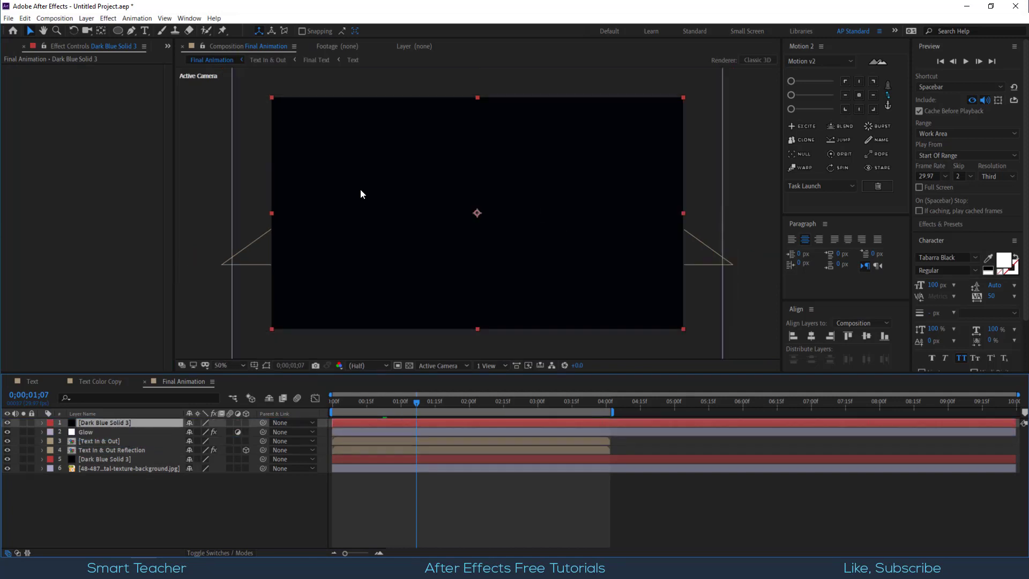
left_click_drag(117, 33, 142, 31)
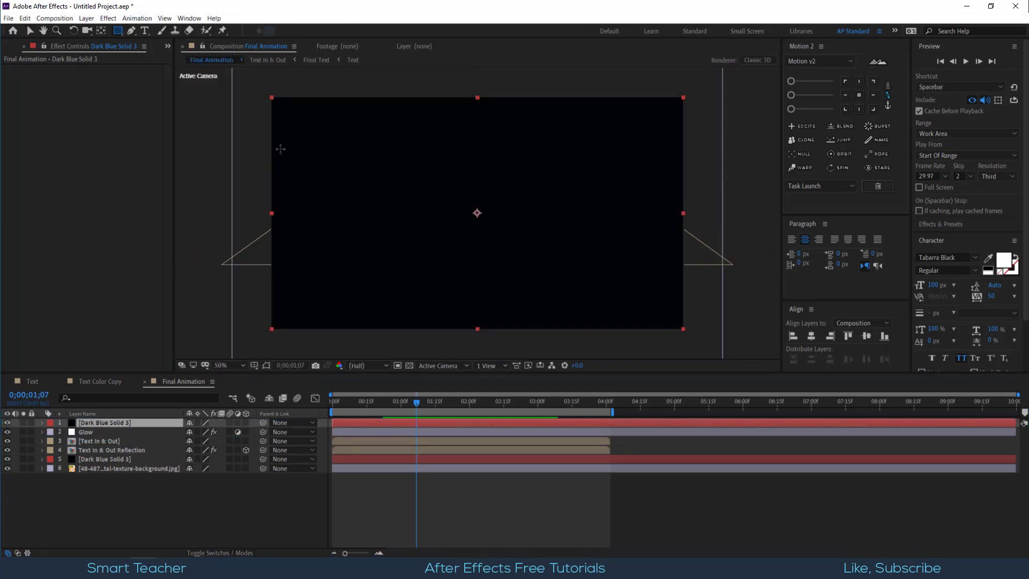
left_click_drag(262, 149, 694, 274)
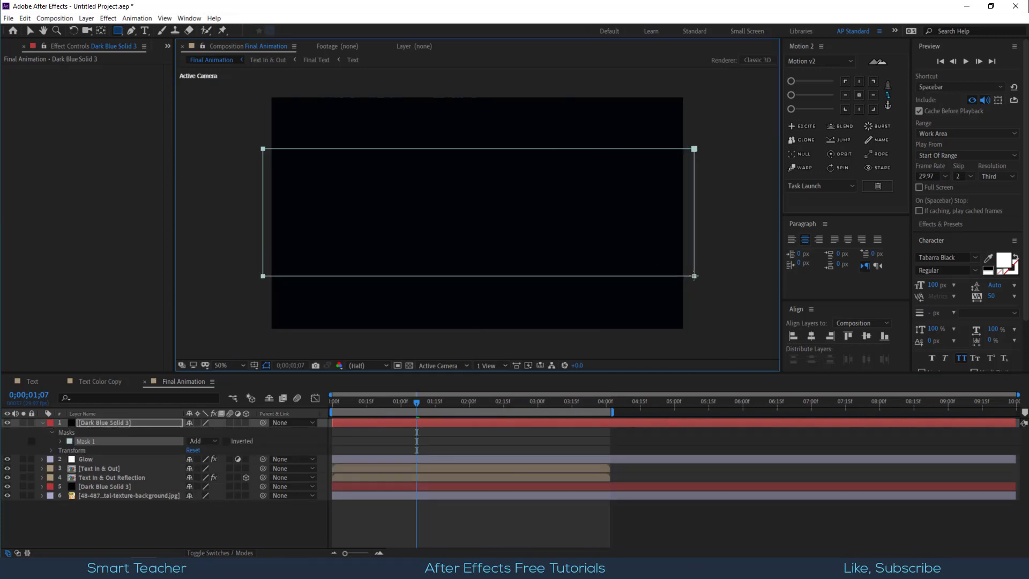
left_click(228, 442)
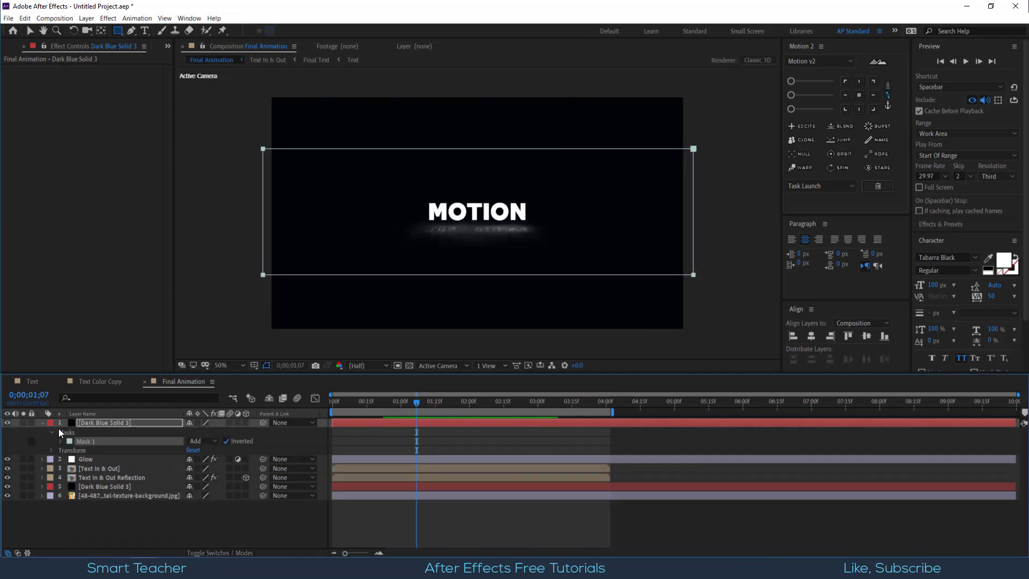
left_click(44, 423)
left_click(127, 493)
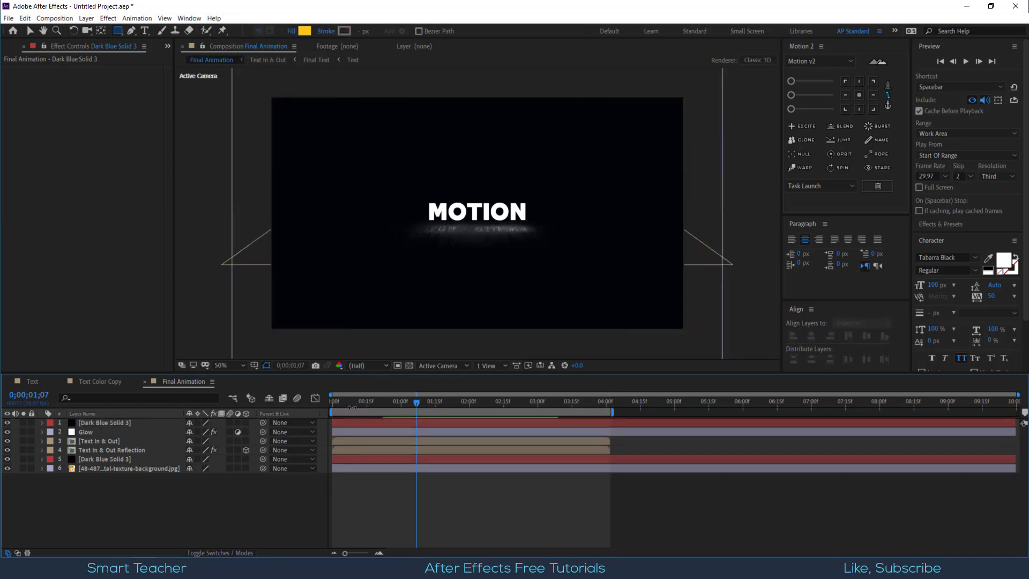
- Rename the top solid copy to 'edge fix'
left_click(98, 423)
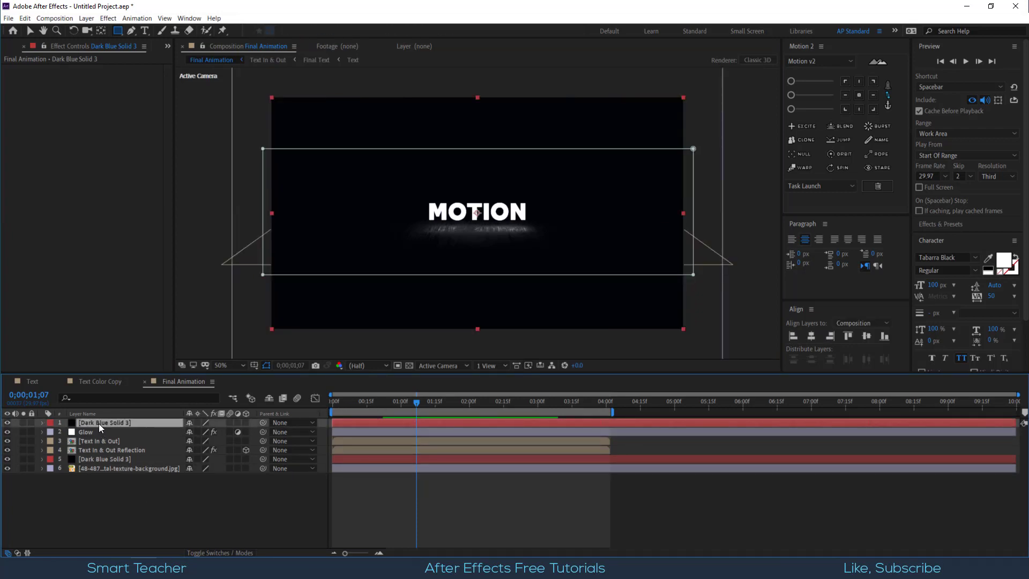
key("Return")
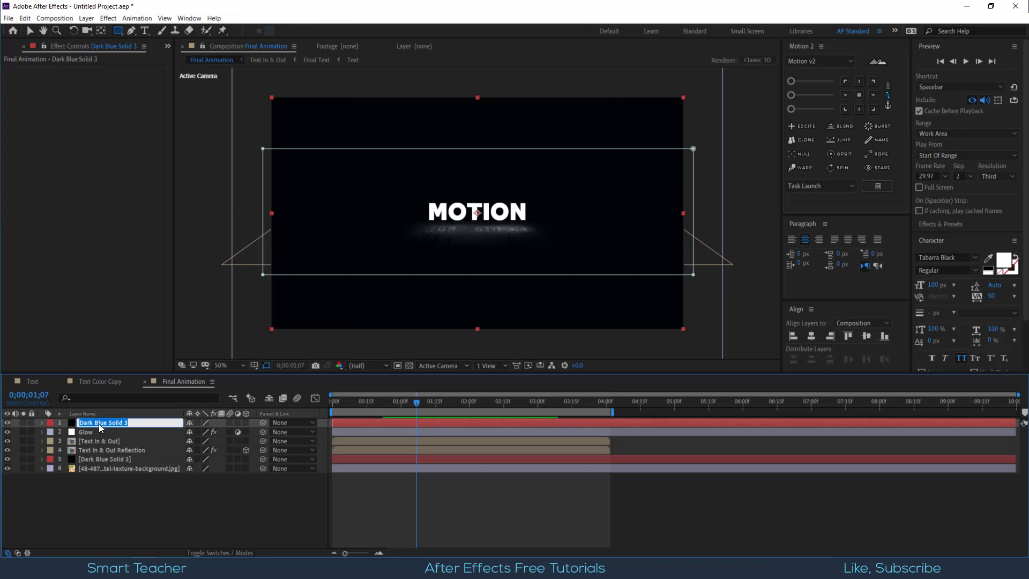
type("edge fix")
key("Return")
left_click(239, 511)
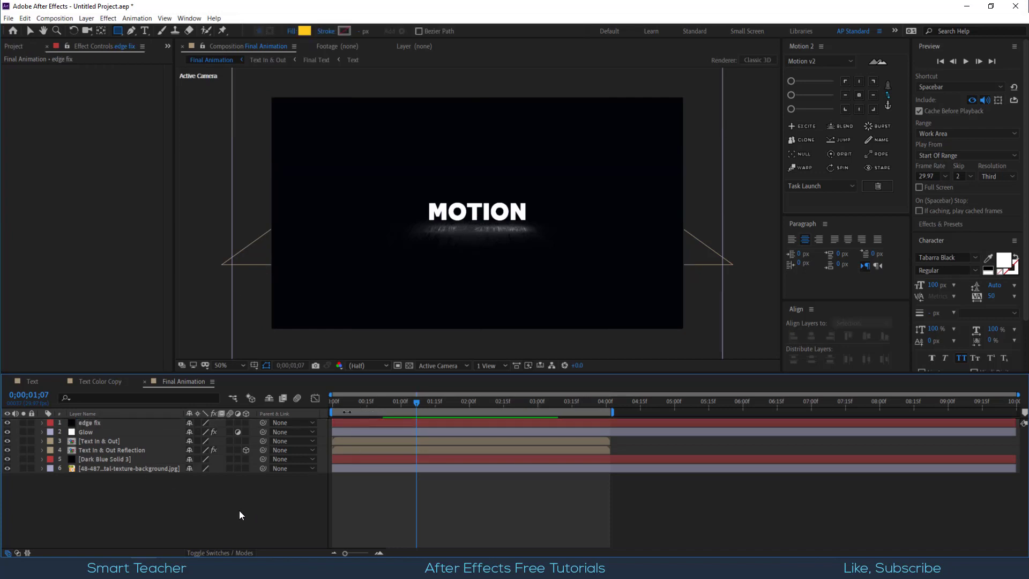
left_click_drag(339, 407, 322, 410)
key("space")
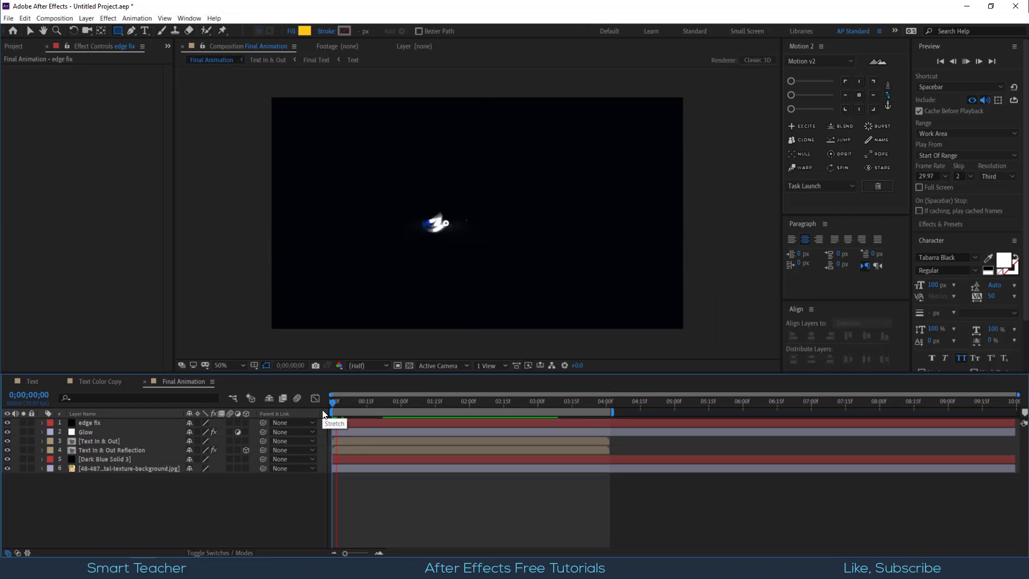